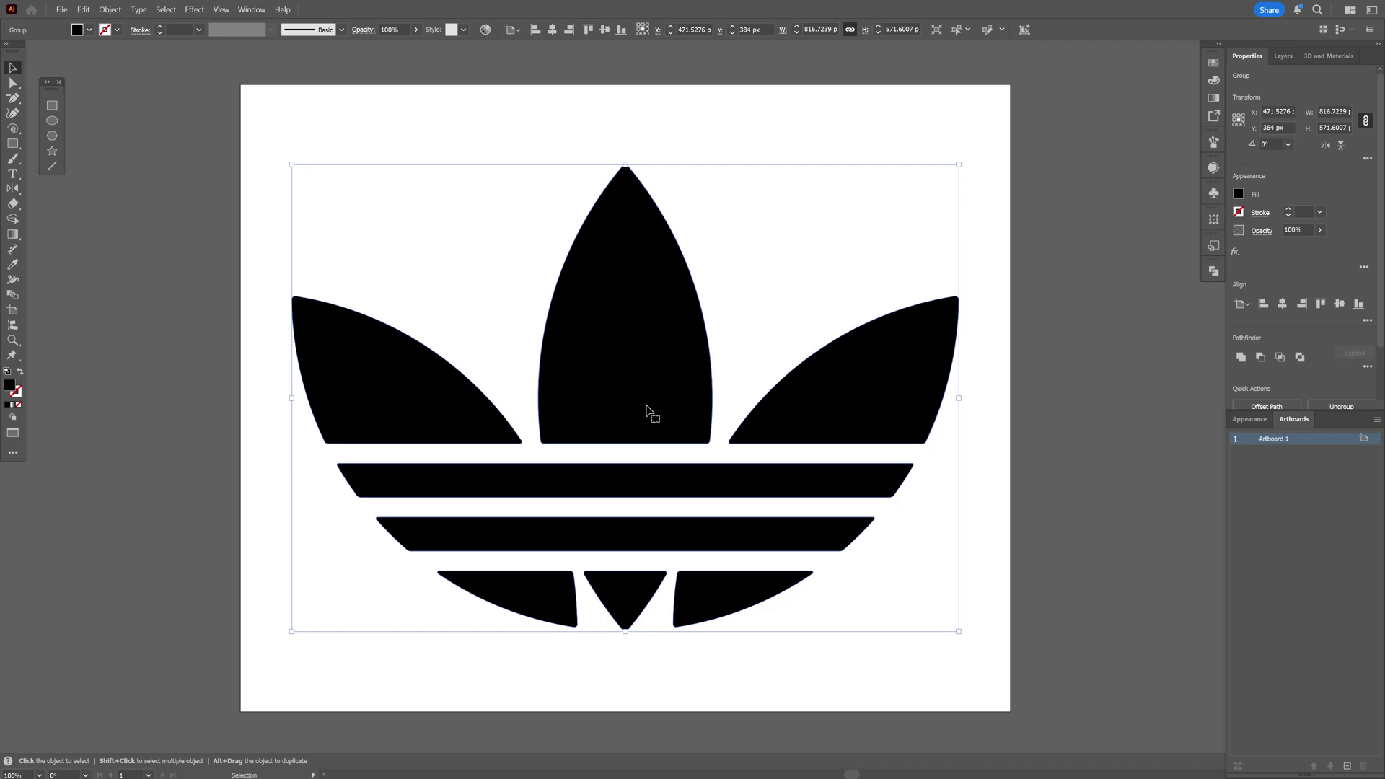
Add the logo group to the asset export list as an asset and choose SVG as its export format
alt+scroll(540, 386, up, 1)
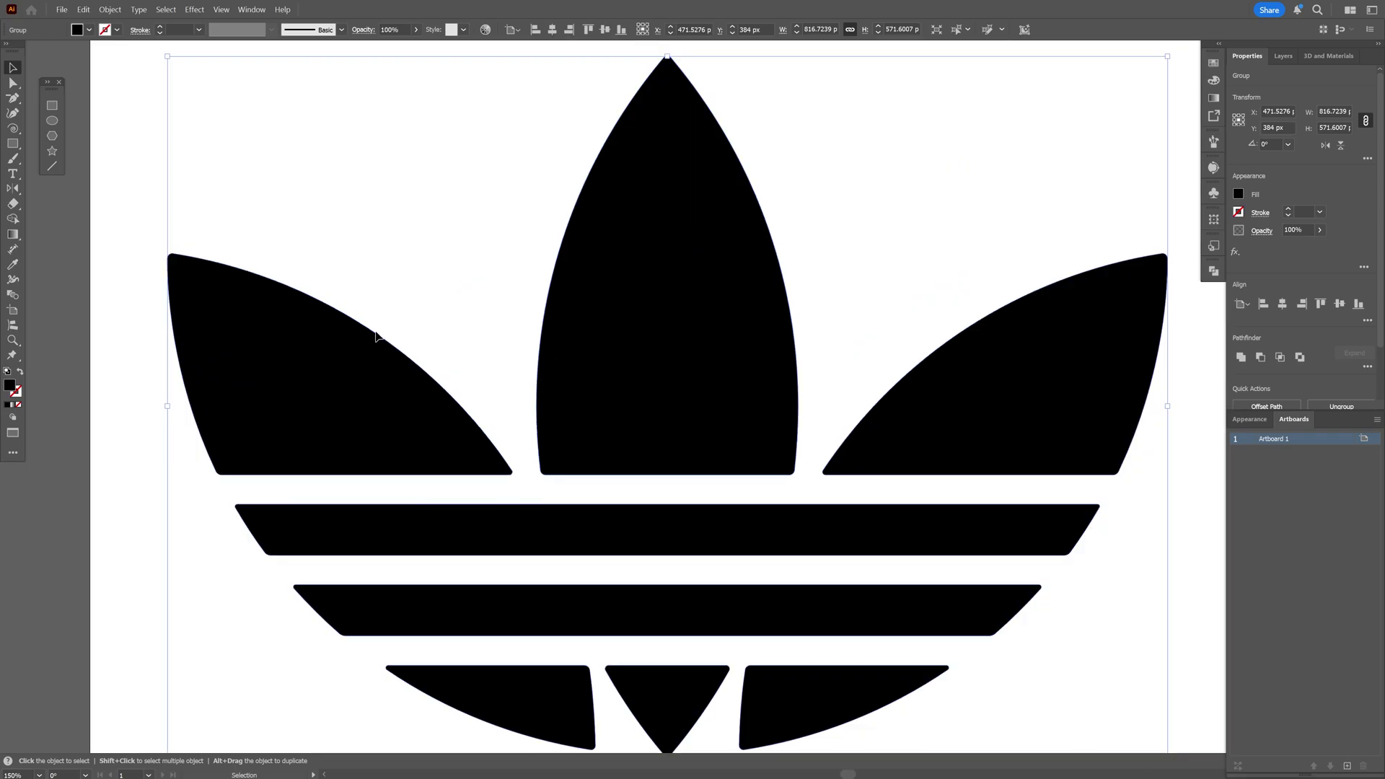
alt+scroll(390, 326, down, 1)
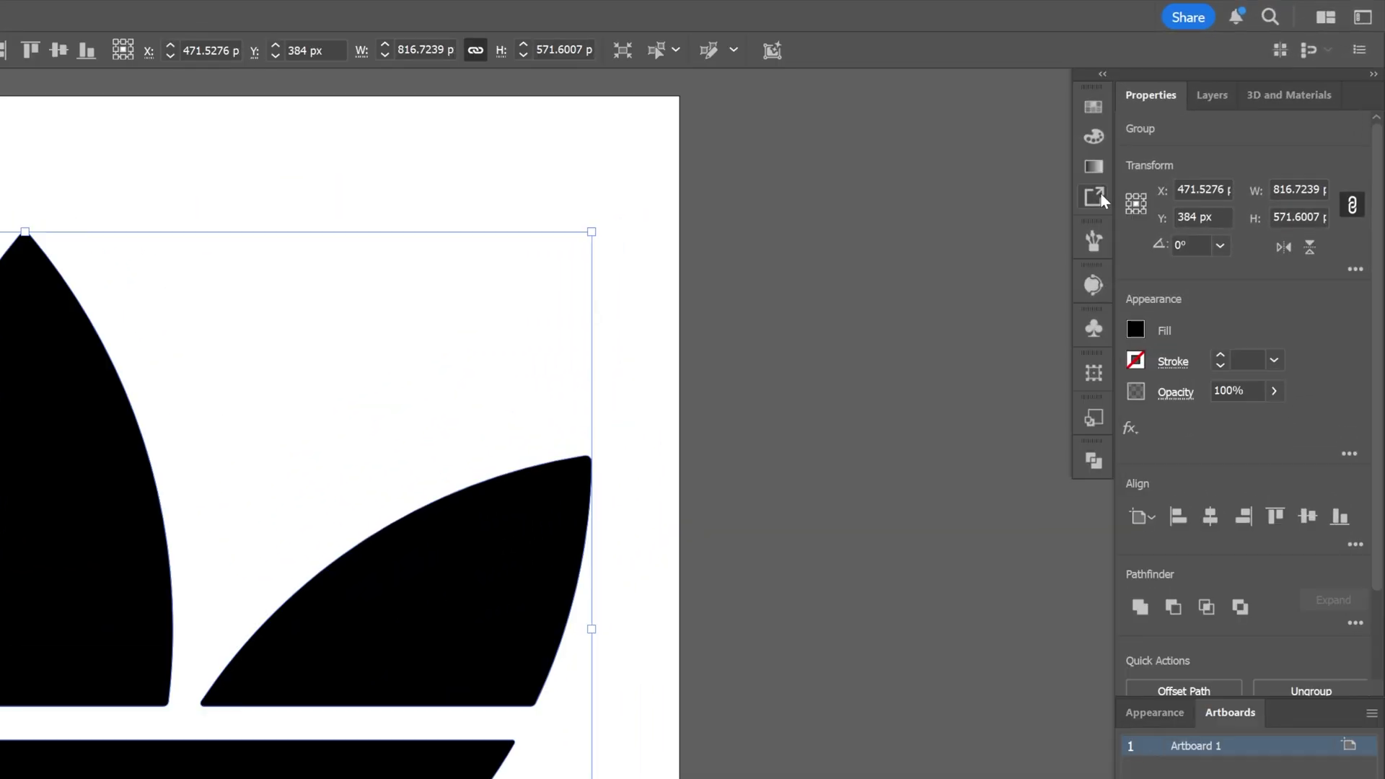
click(1215, 116)
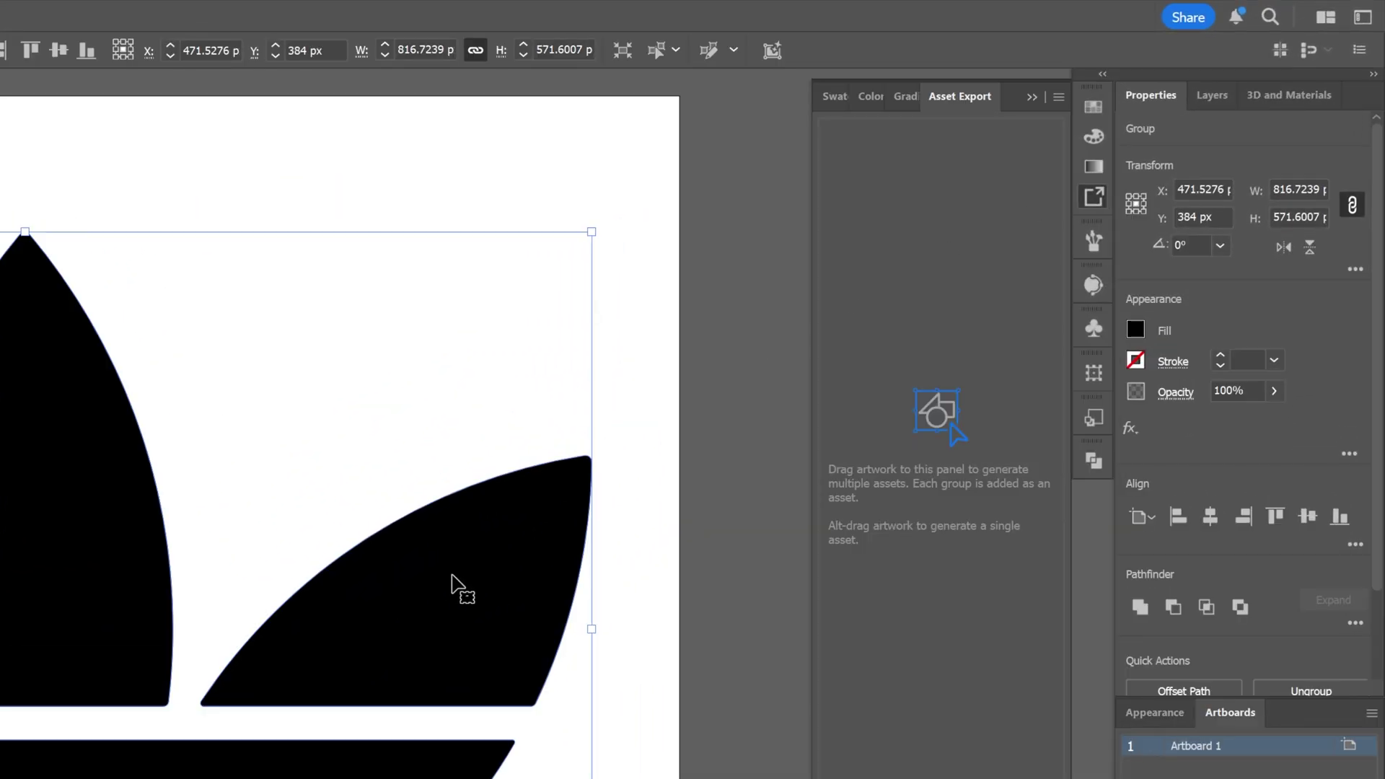
drag(451, 577, 933, 426)
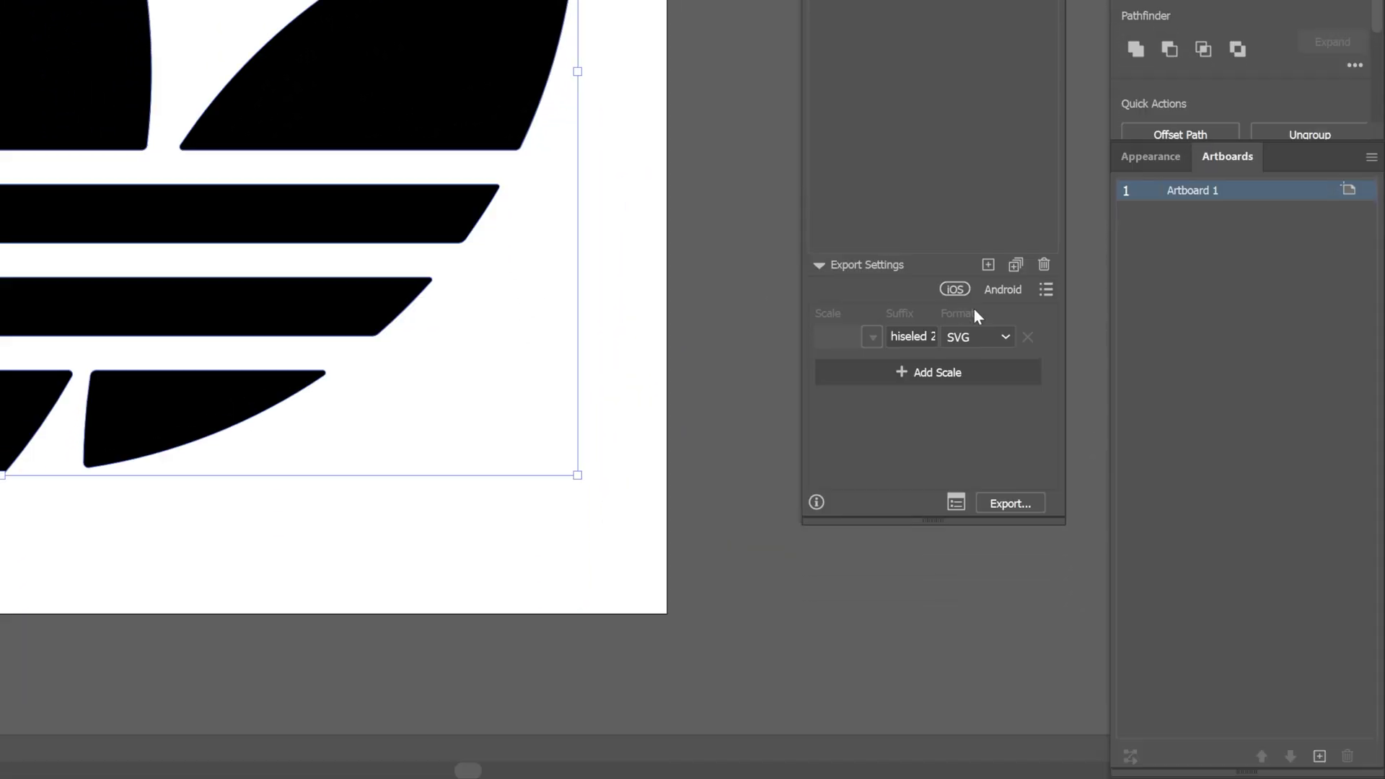
click(991, 336)
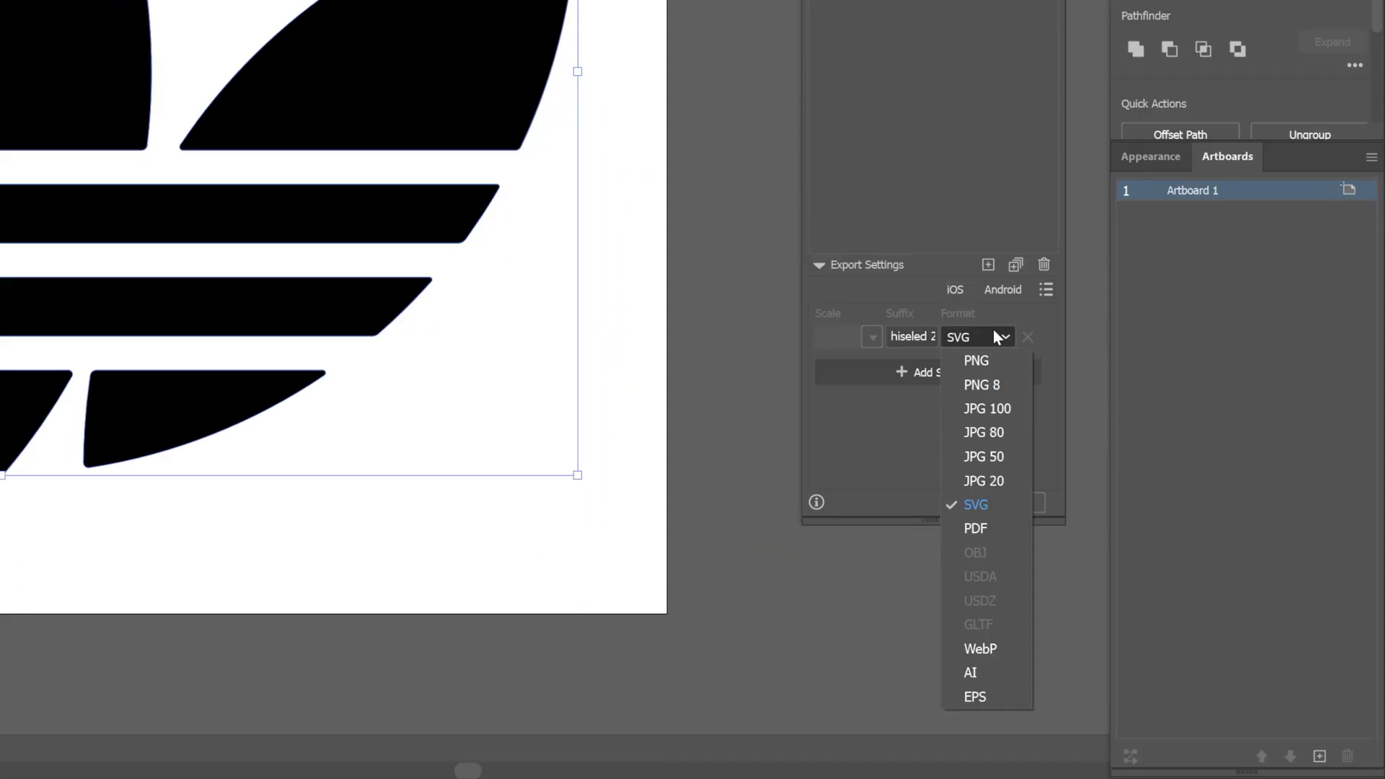
click(983, 504)
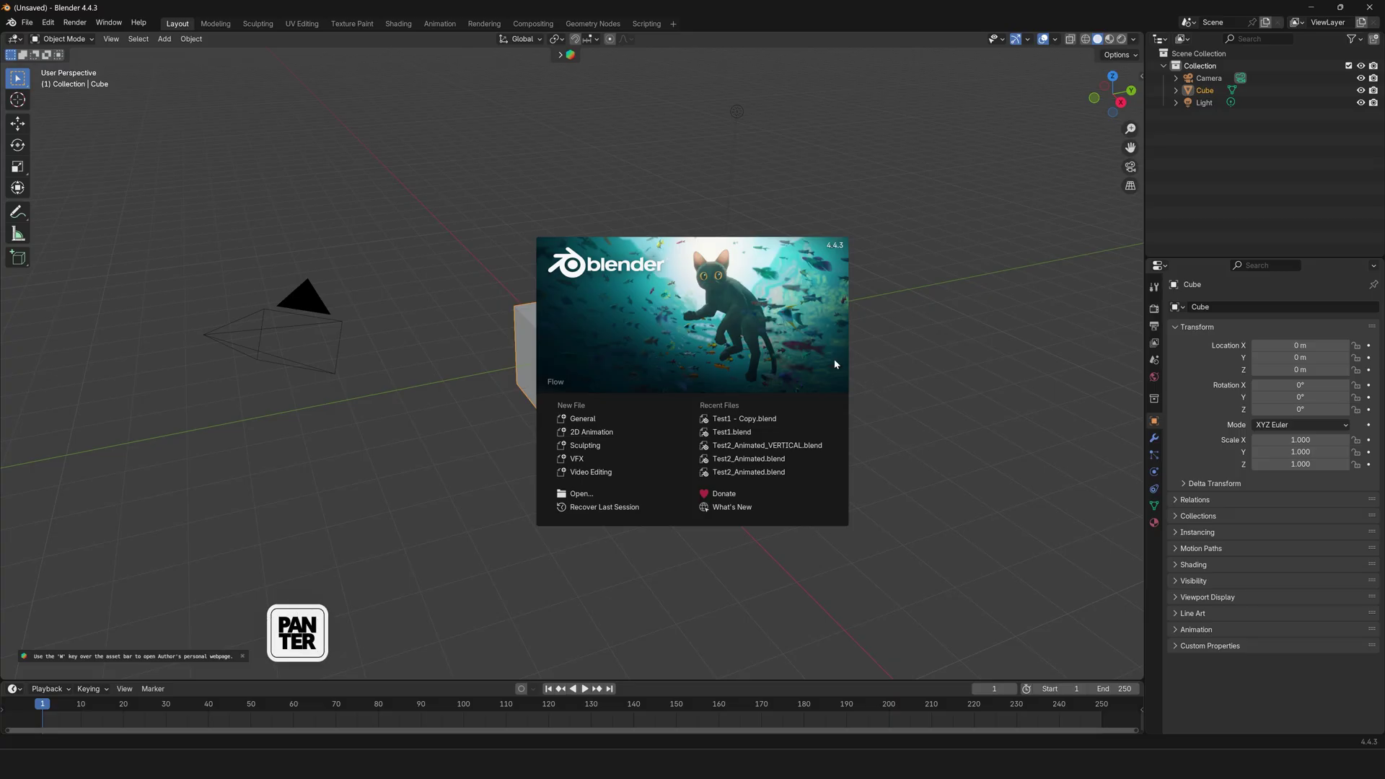
Switch to Blender and delete all the default objects from the new scene
click(860, 282)
key(a)
key(Delete)
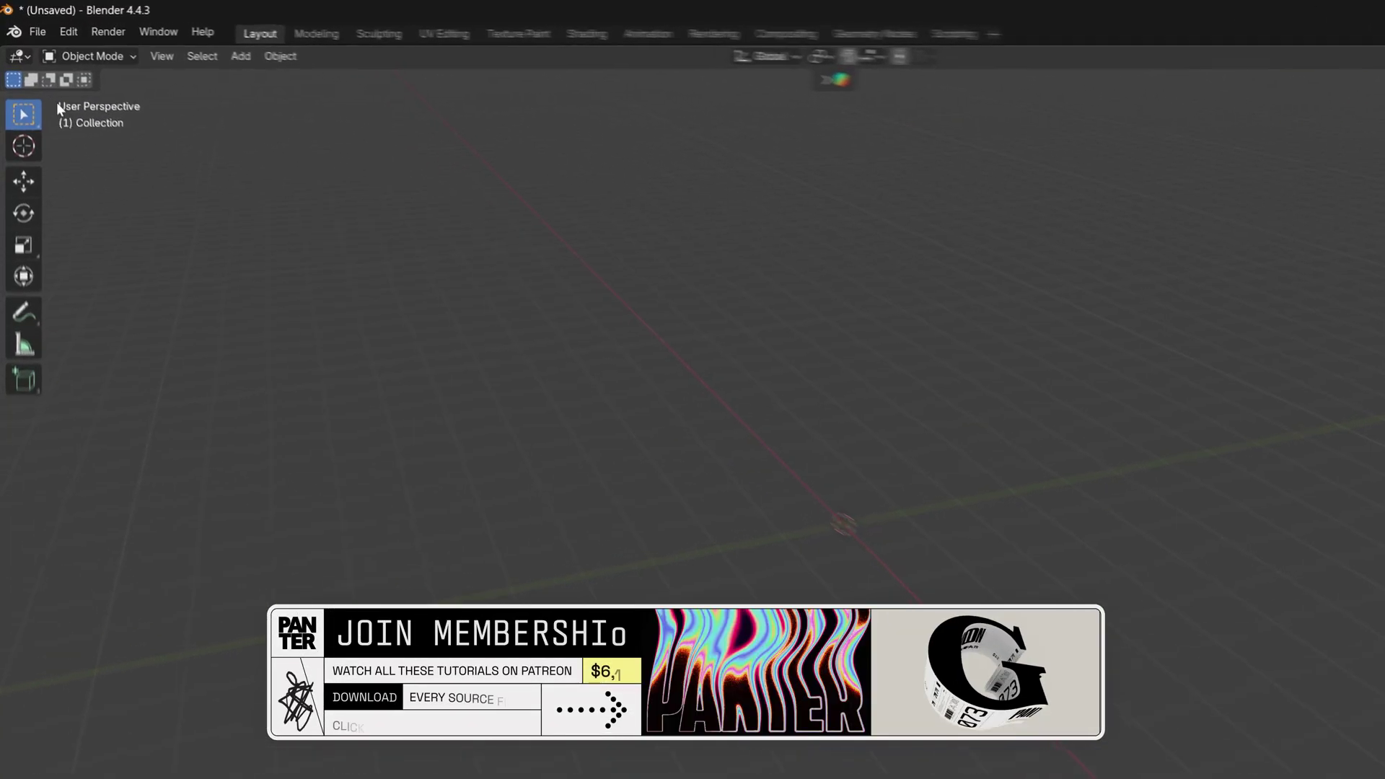
Import the file Adidas_Edited 2.svg from the Chrome RGB Blender folder as Scalable Vector Graphics
click(36, 31)
mouse_move(159, 295)
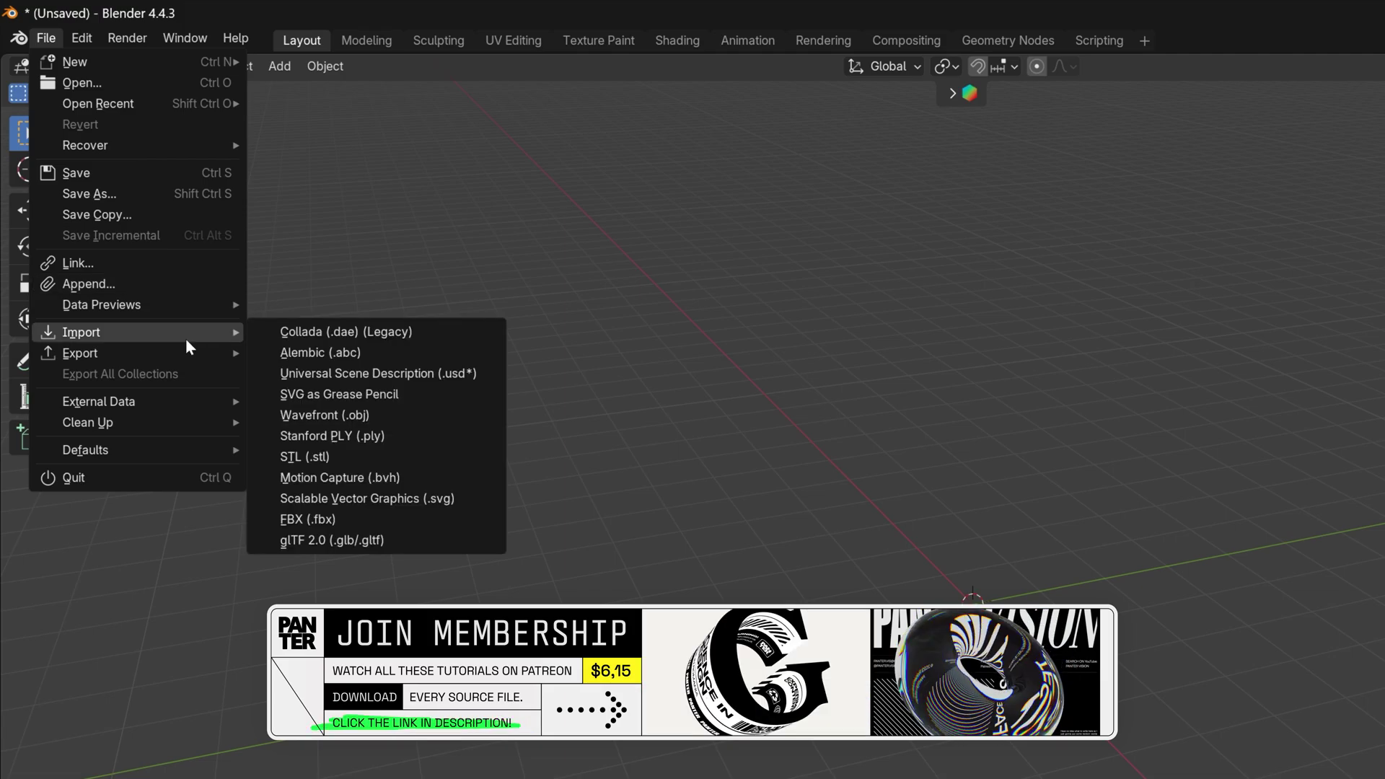
click(417, 499)
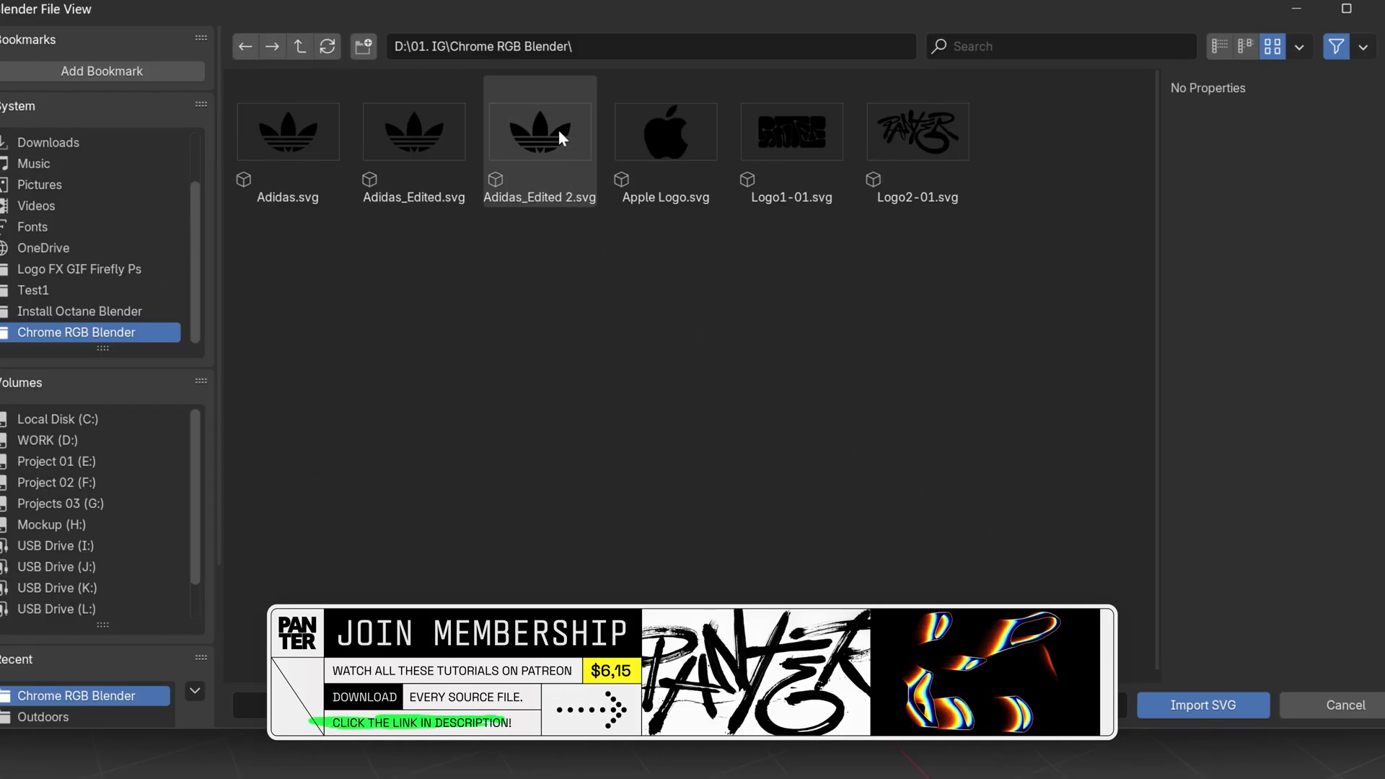
click(558, 130)
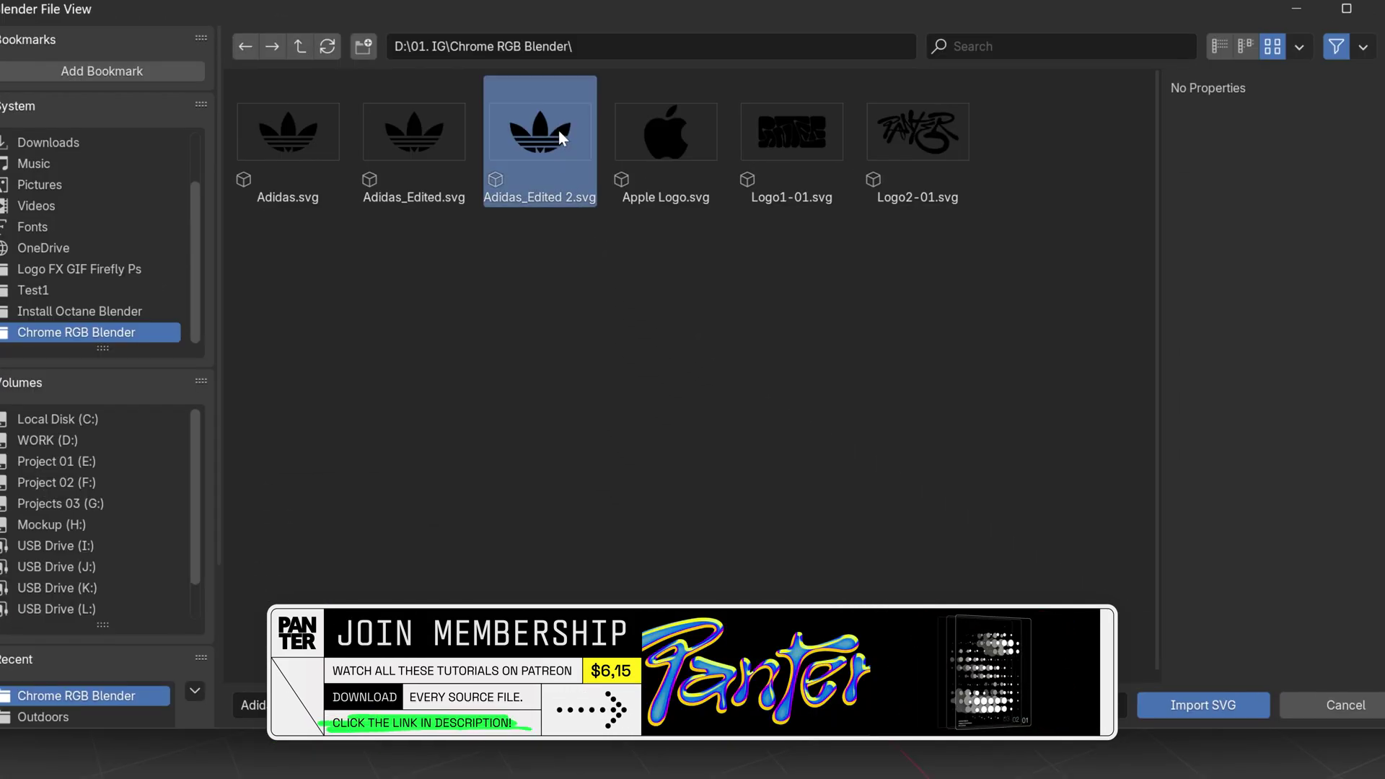
click(1214, 705)
Scale all the imported logo curves up uniformly by a factor of about 18.4 and frame them in the view
drag(481, 279, 702, 409)
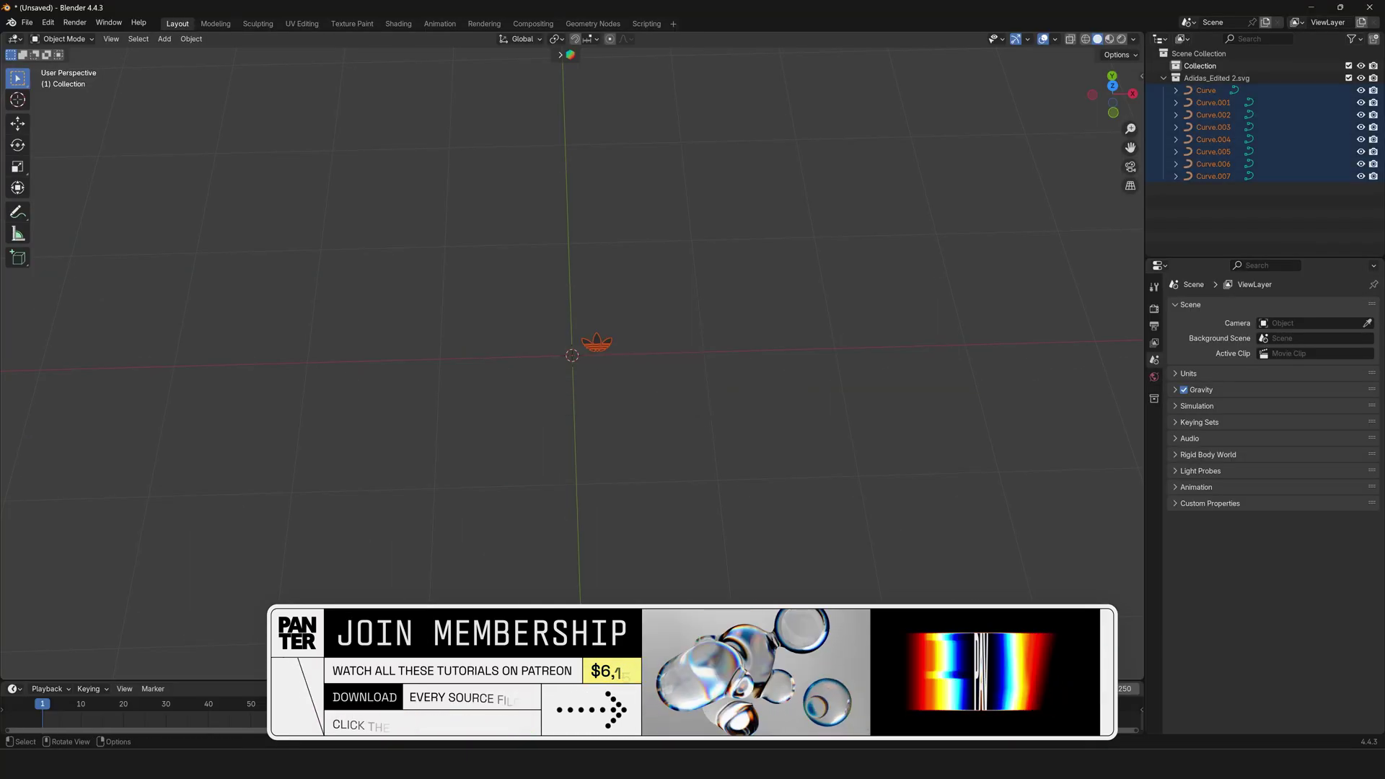
key(s)
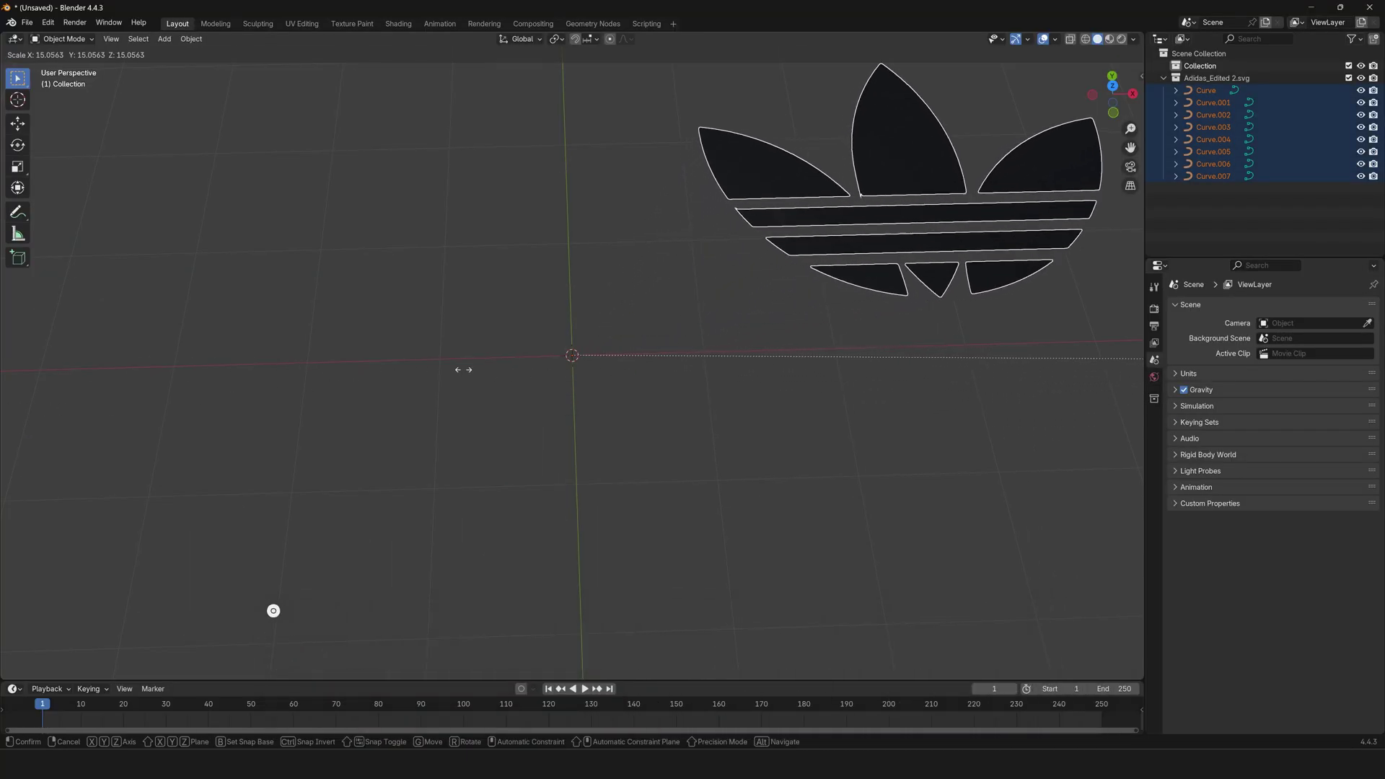
click(708, 234)
key(KP_Decimal)
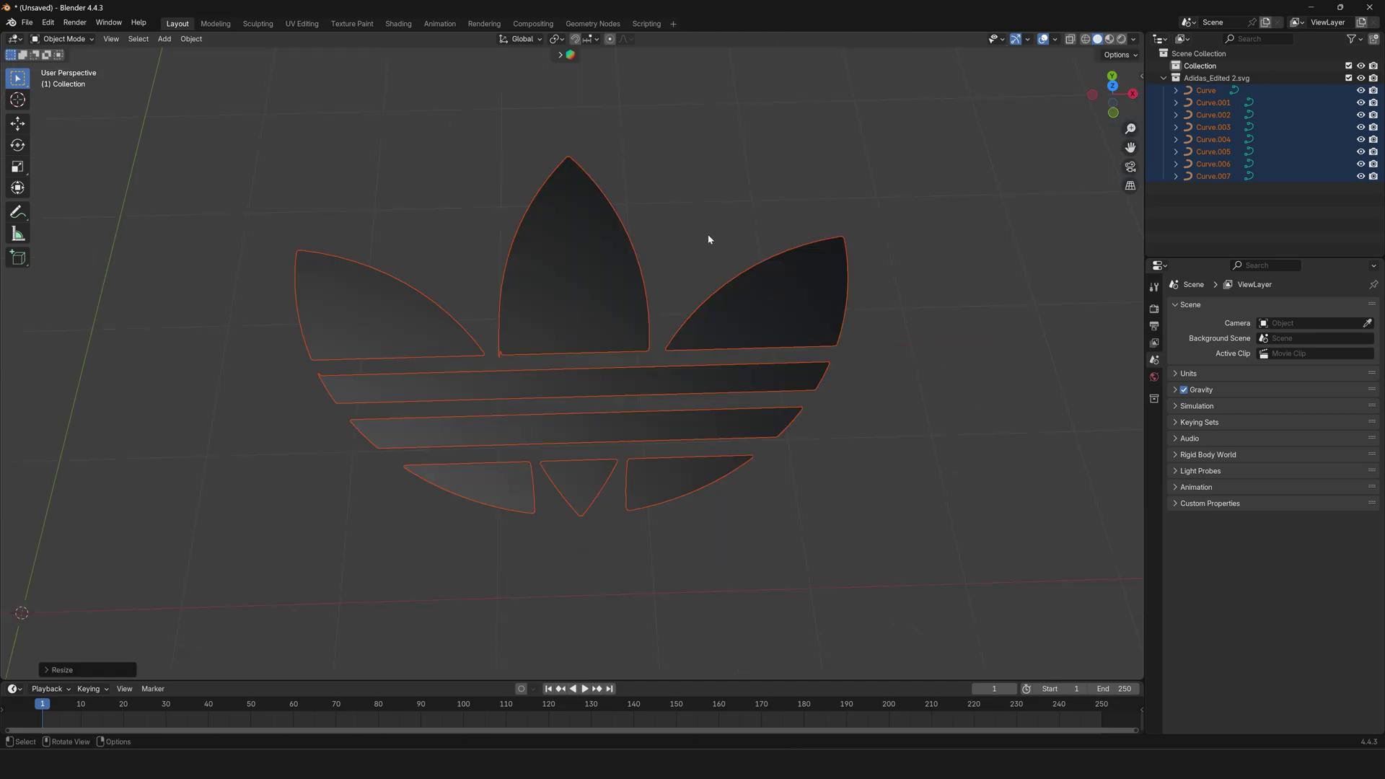
click(707, 234)
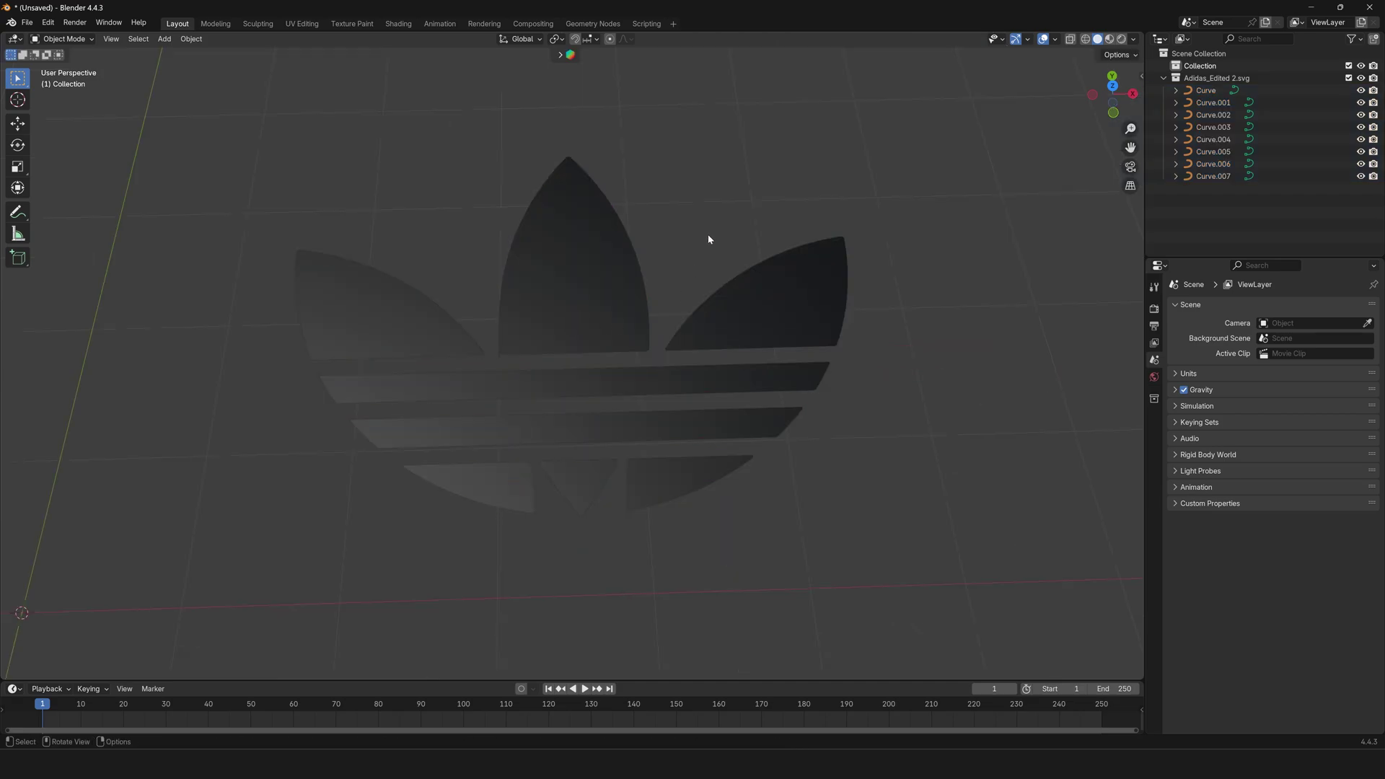
Join all the logo curves into one object, with the middle leaf as the active curve
click(597, 261)
drag(400, 235, 789, 485)
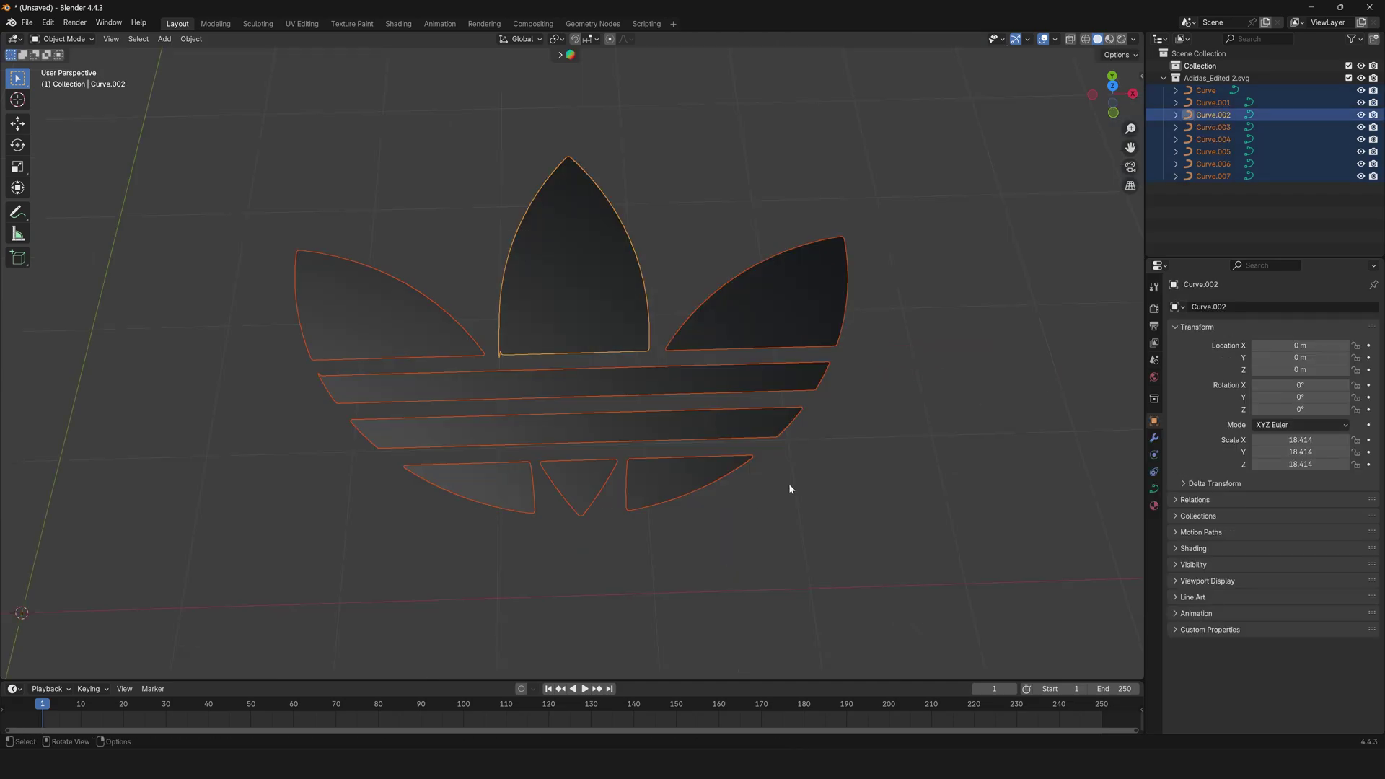
right_click(559, 299)
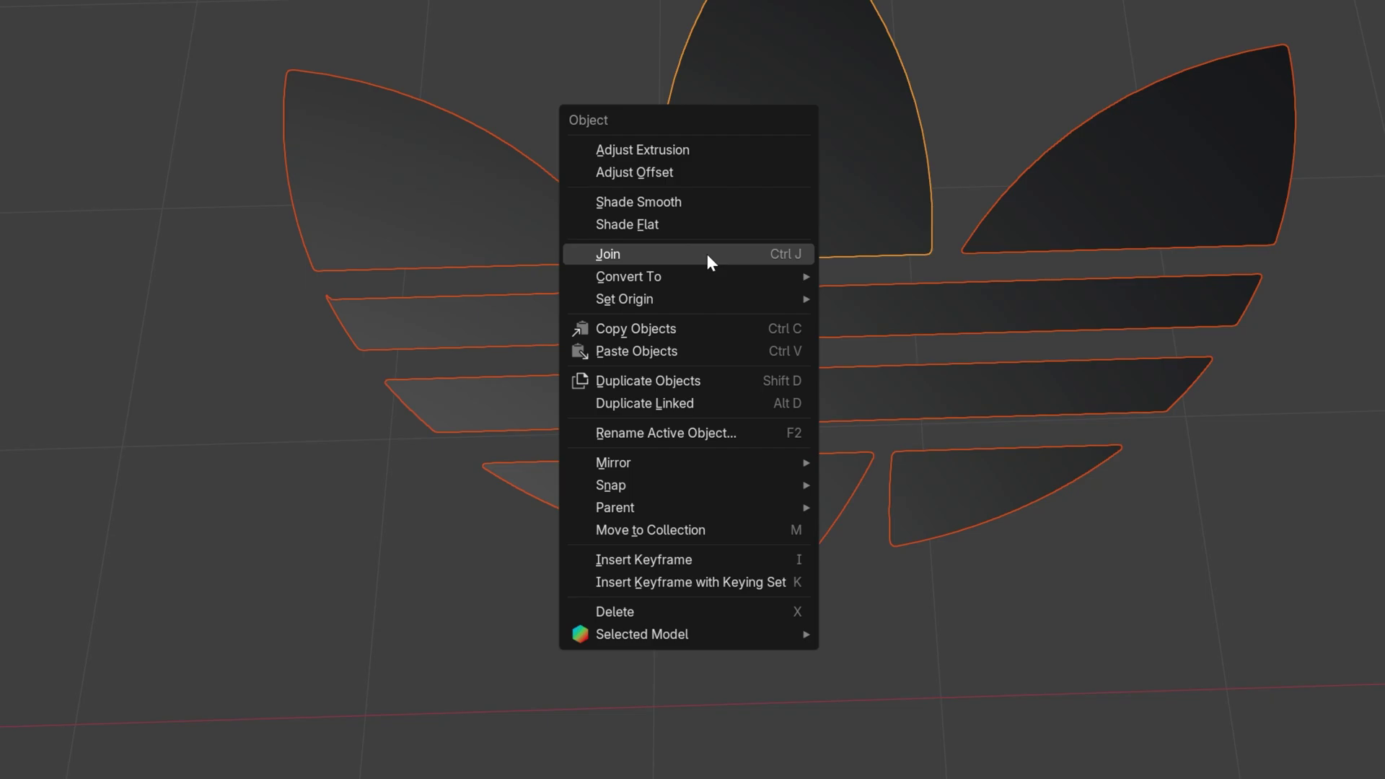
click(700, 254)
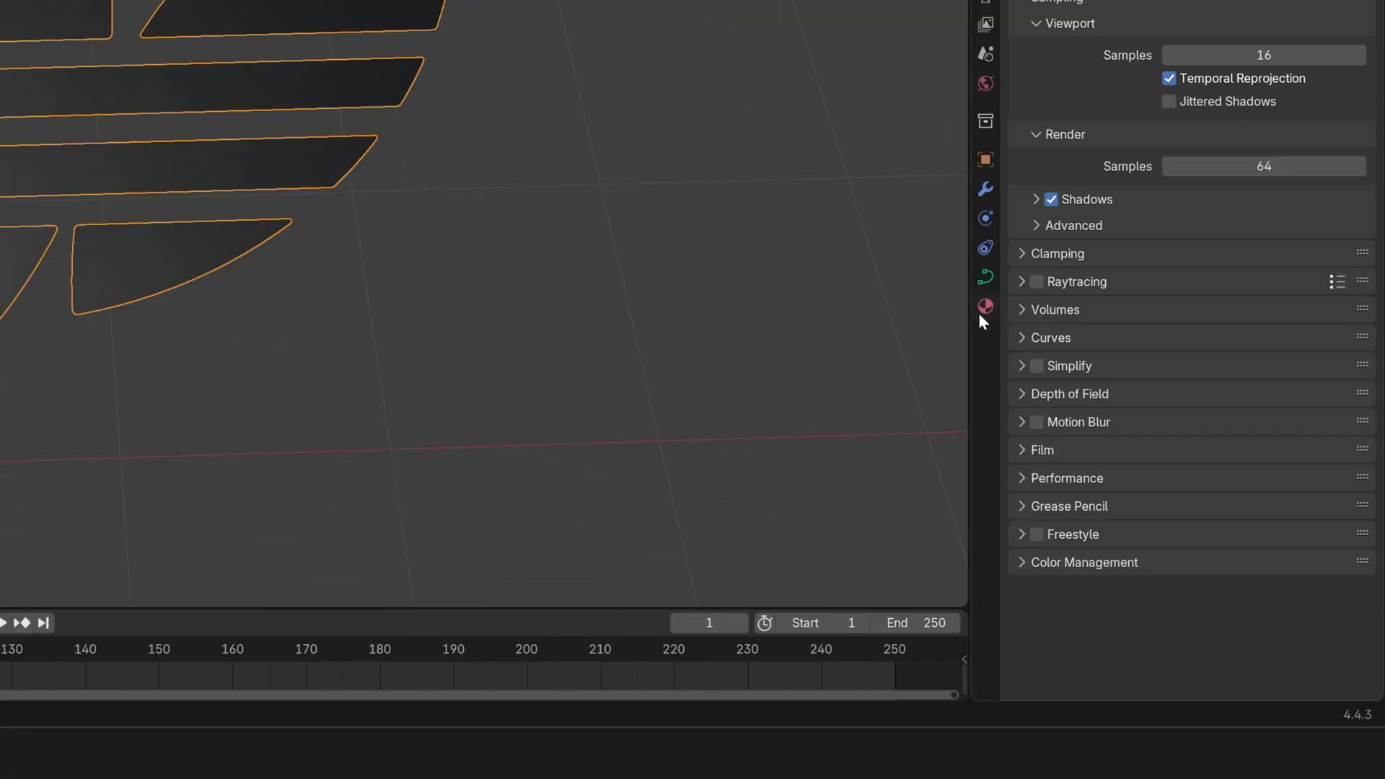
Brighten the base color of the logo's SVGMat material from black to light grey
click(985, 305)
click(1227, 170)
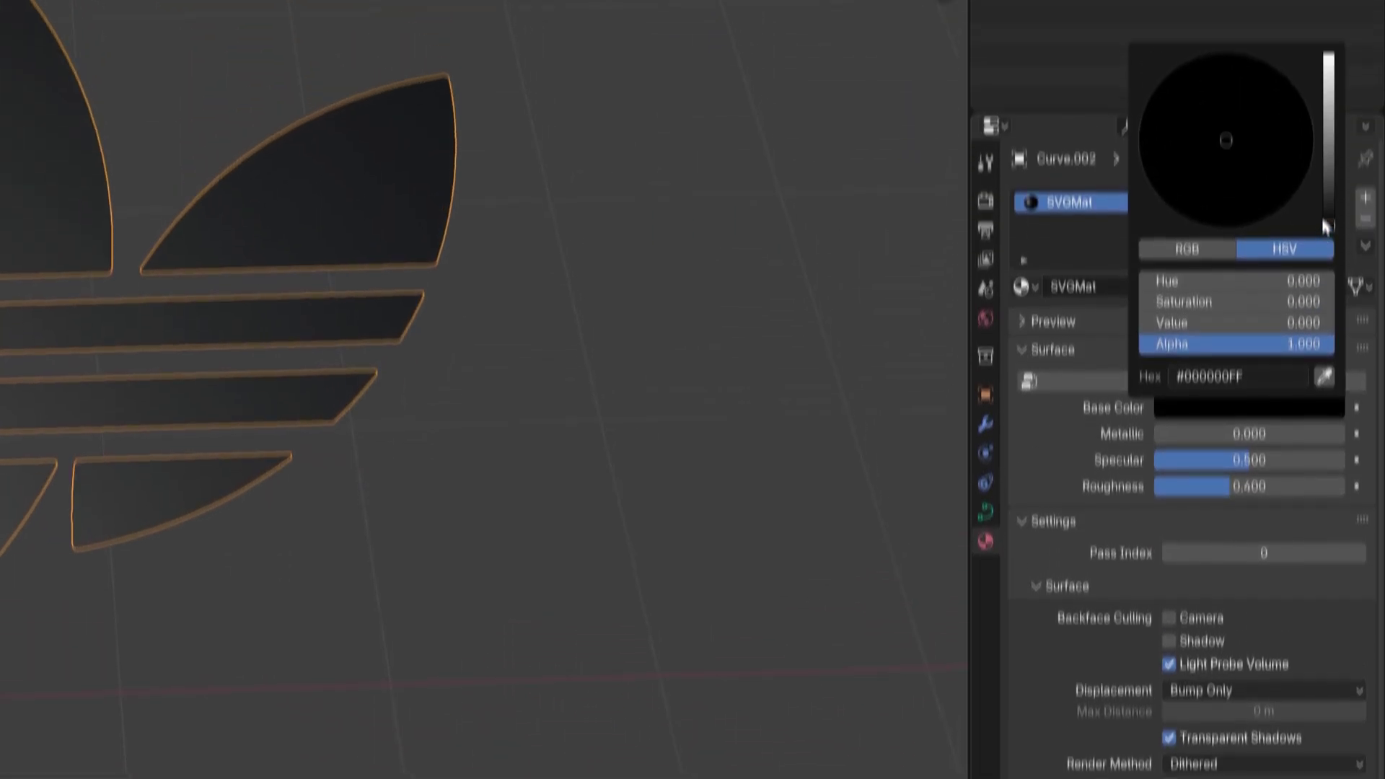
drag(1327, 270, 1328, 144)
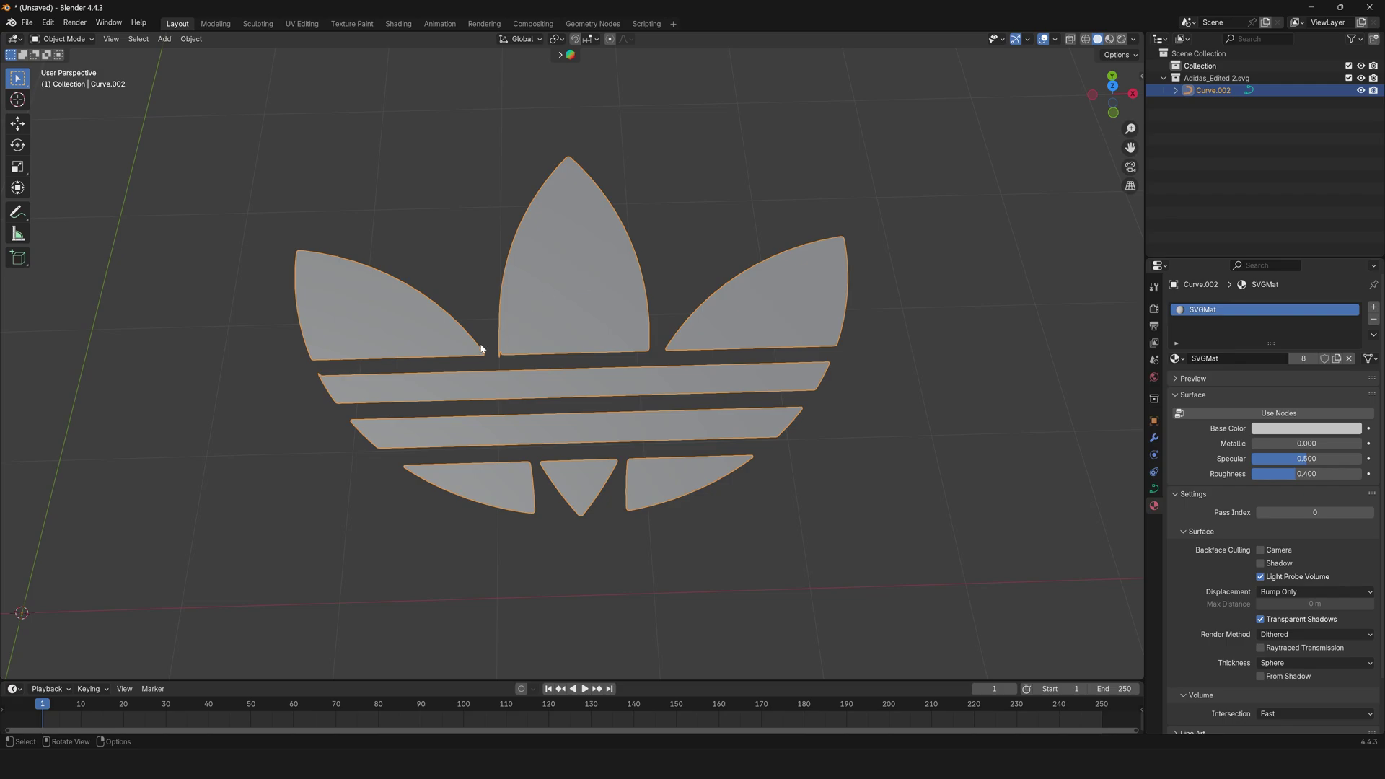
In Edit Mode, move the overlong lower handle on the middle leaf's left edge up along Y to smooth the spiked bottom-left corner
scroll(481, 348, up, 8)
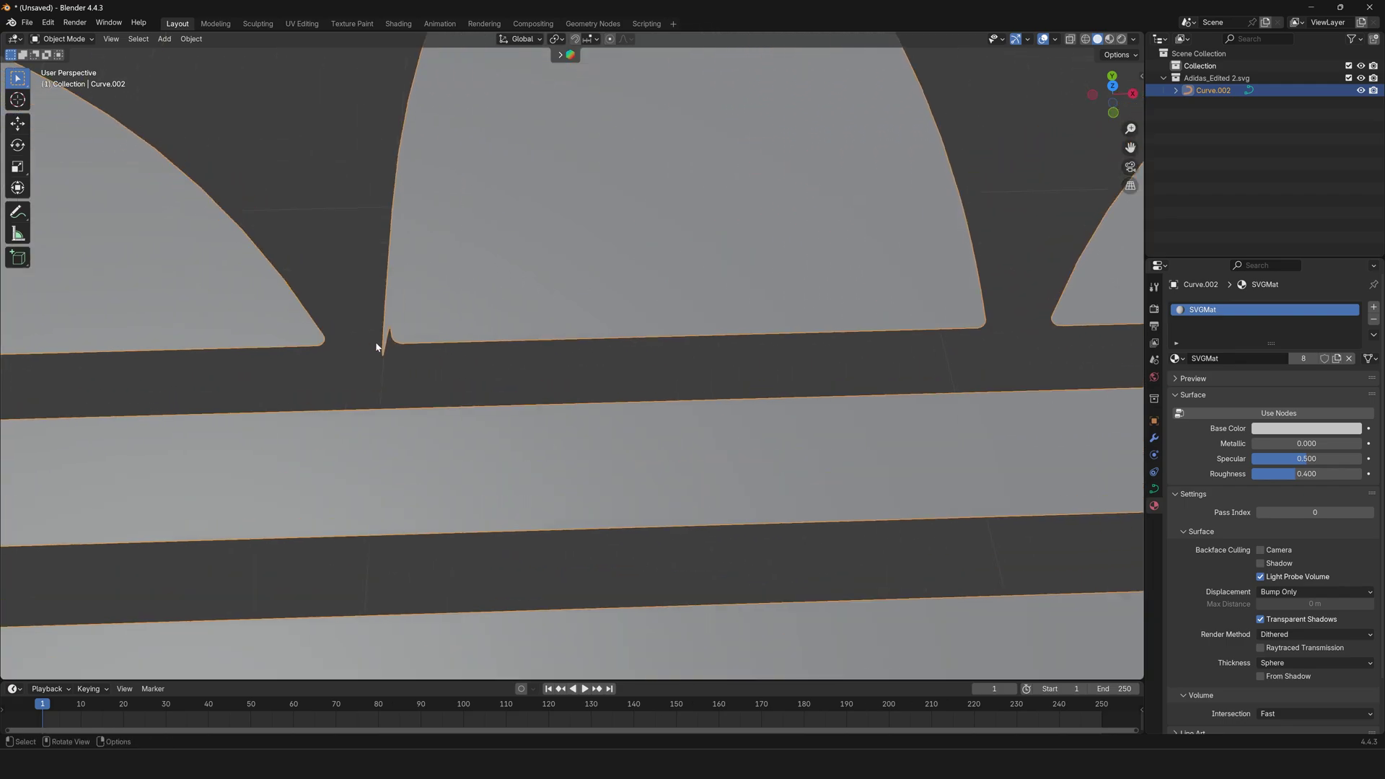
middle_drag(376, 348, 758, 485)
key(Tab)
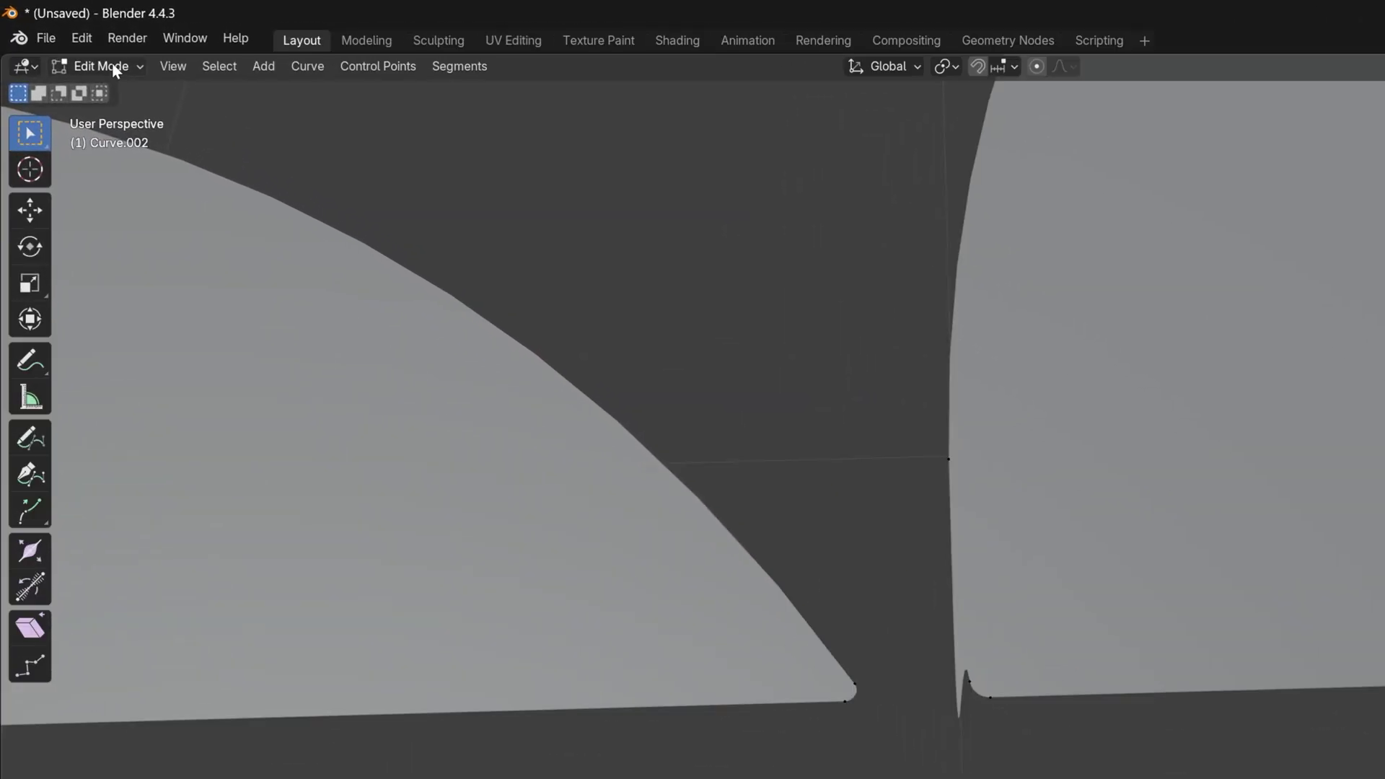
click(68, 42)
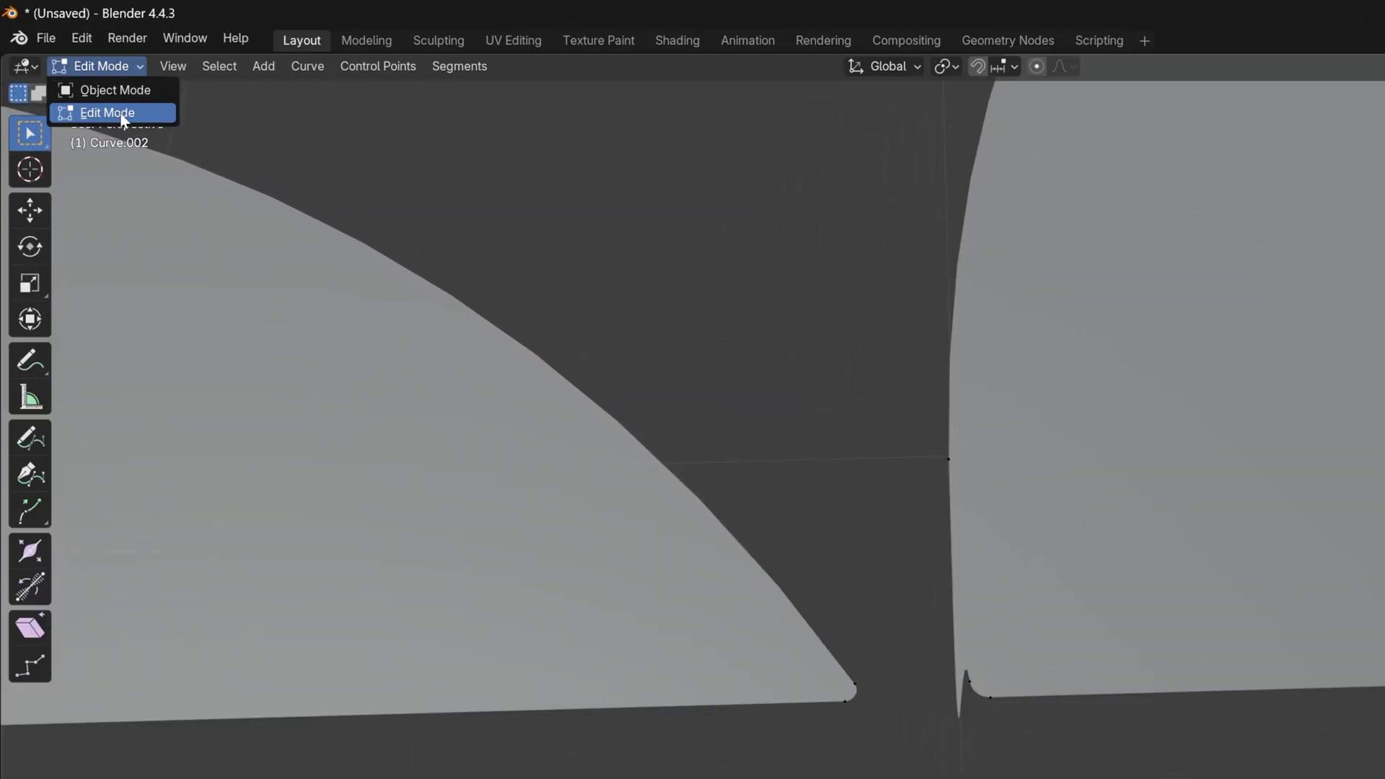
click(123, 115)
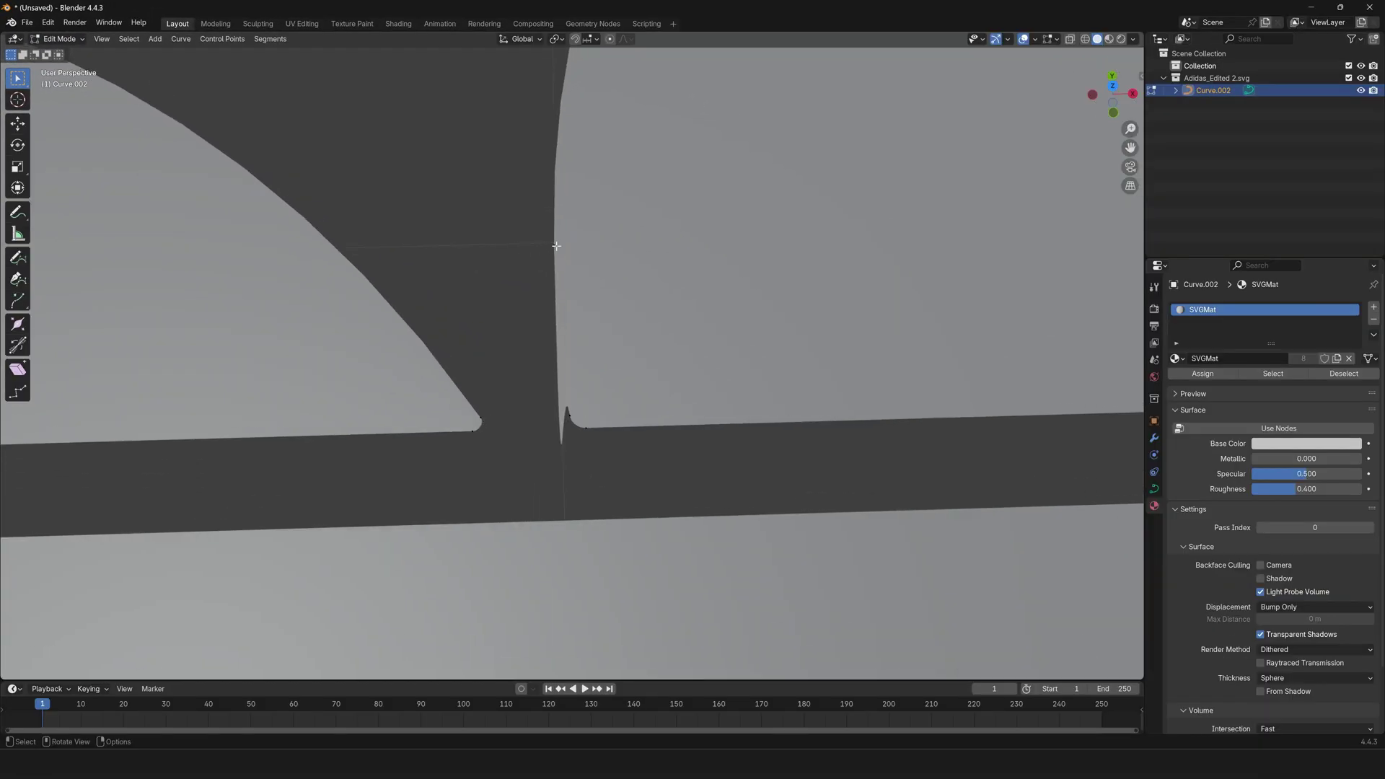
middle_drag(554, 245, 542, 326)
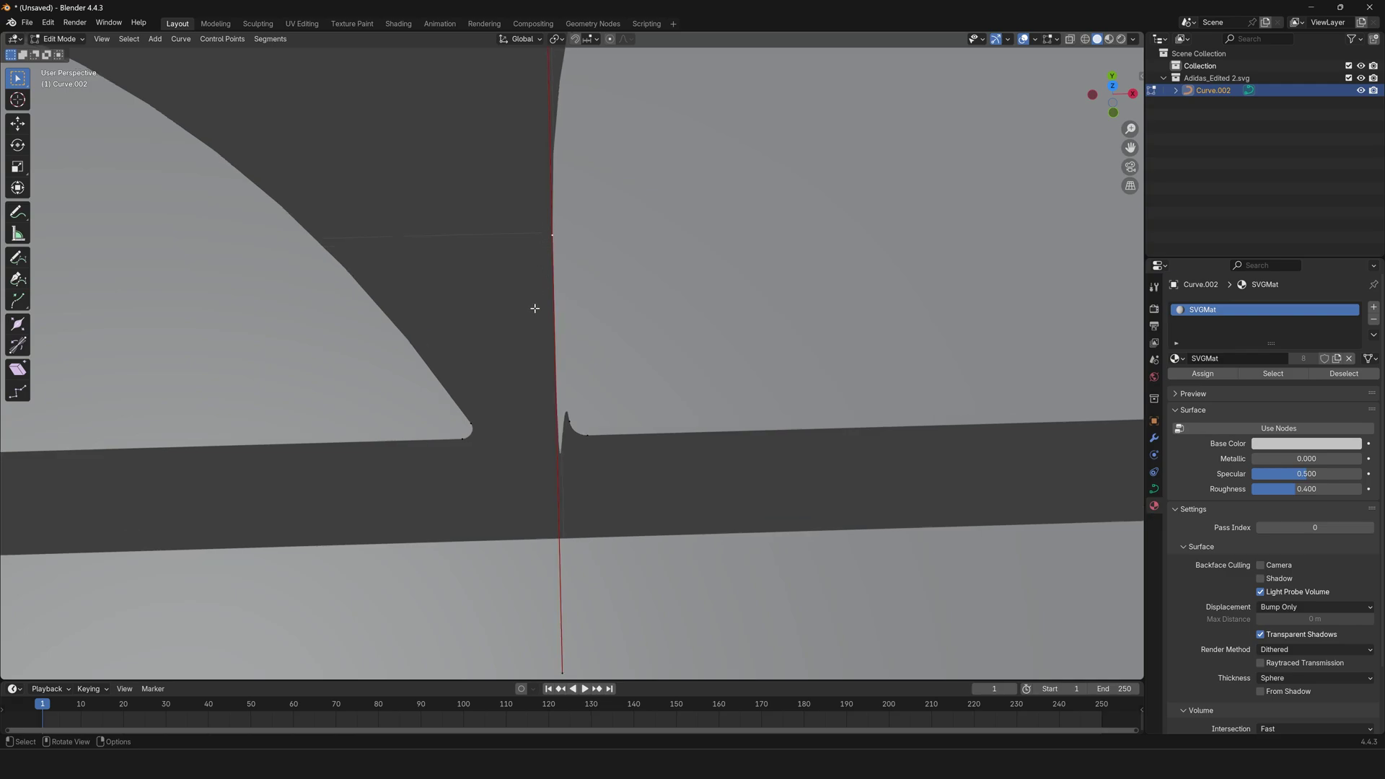
middle_drag(569, 318, 549, 303)
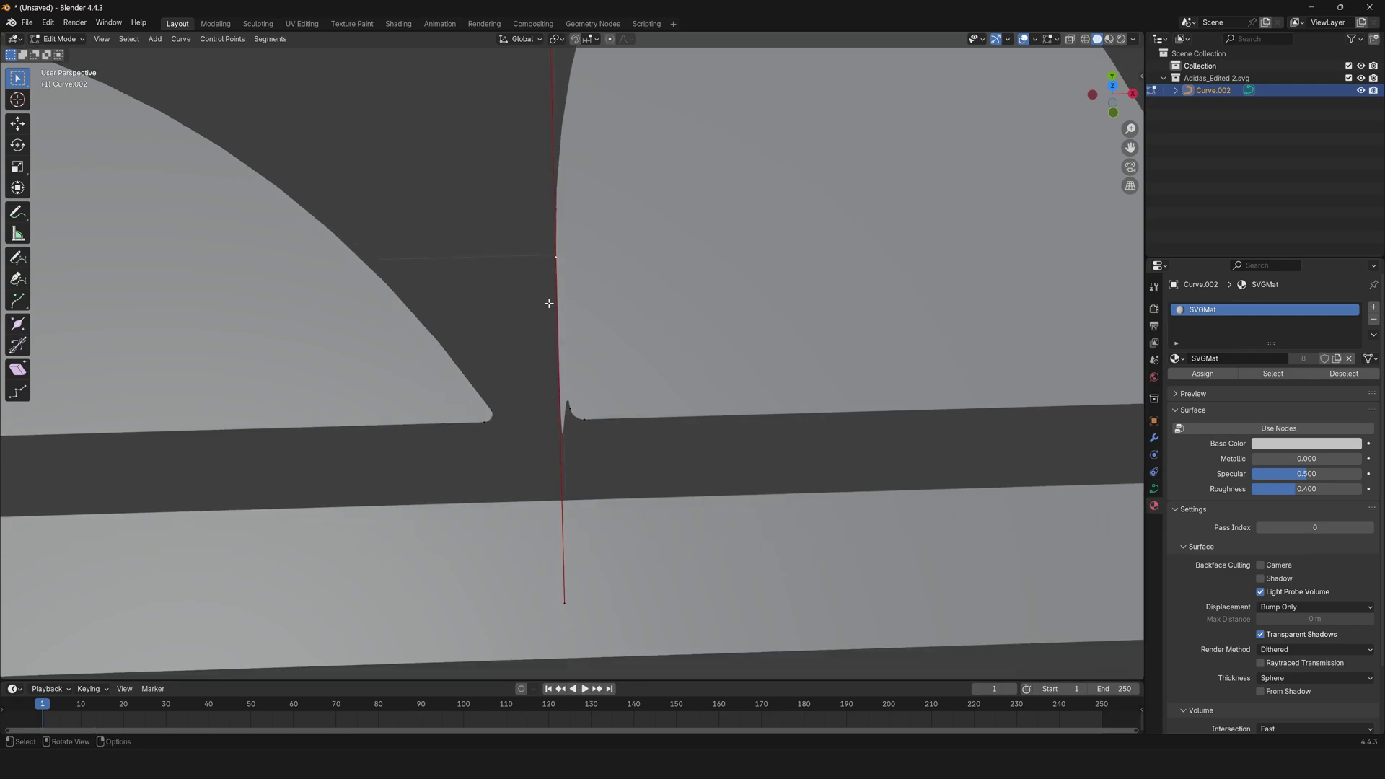
click(27, 128)
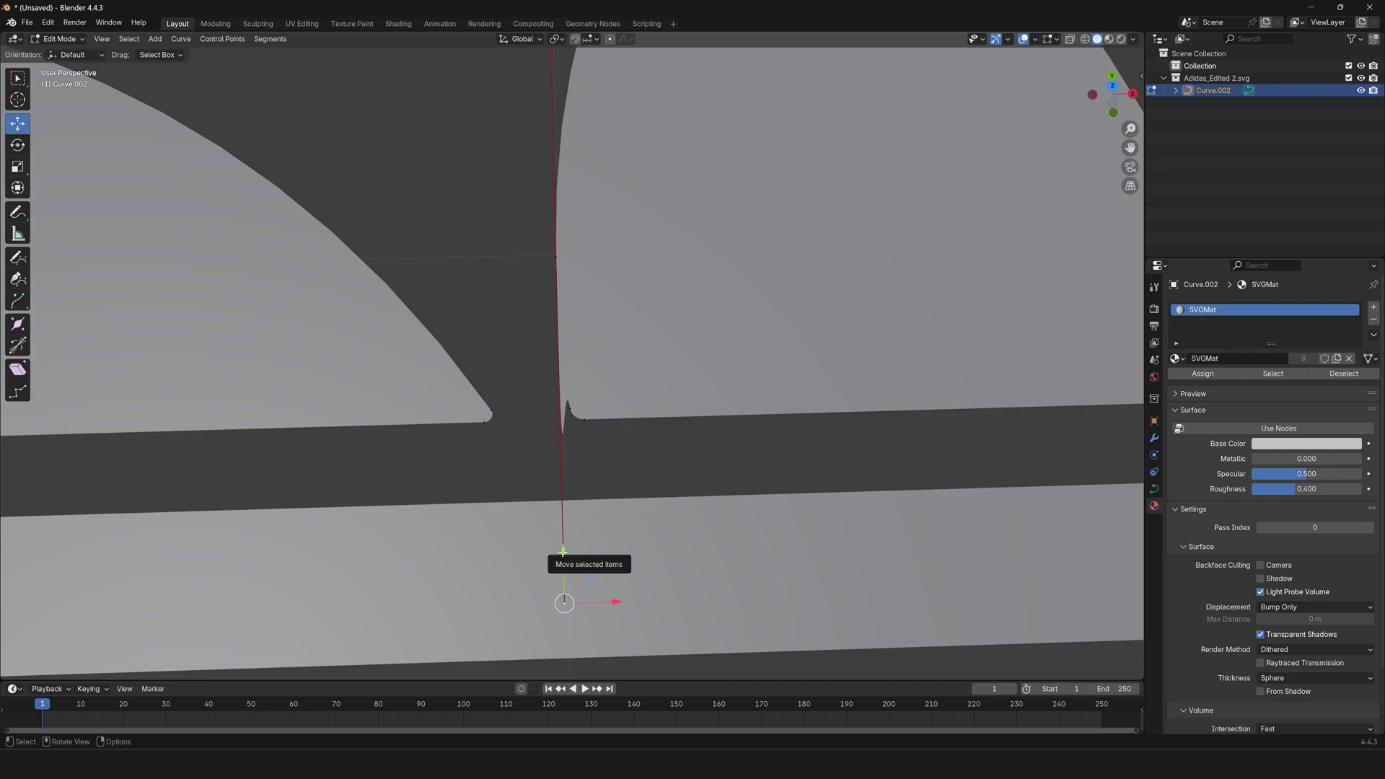
drag(561, 553, 560, 459)
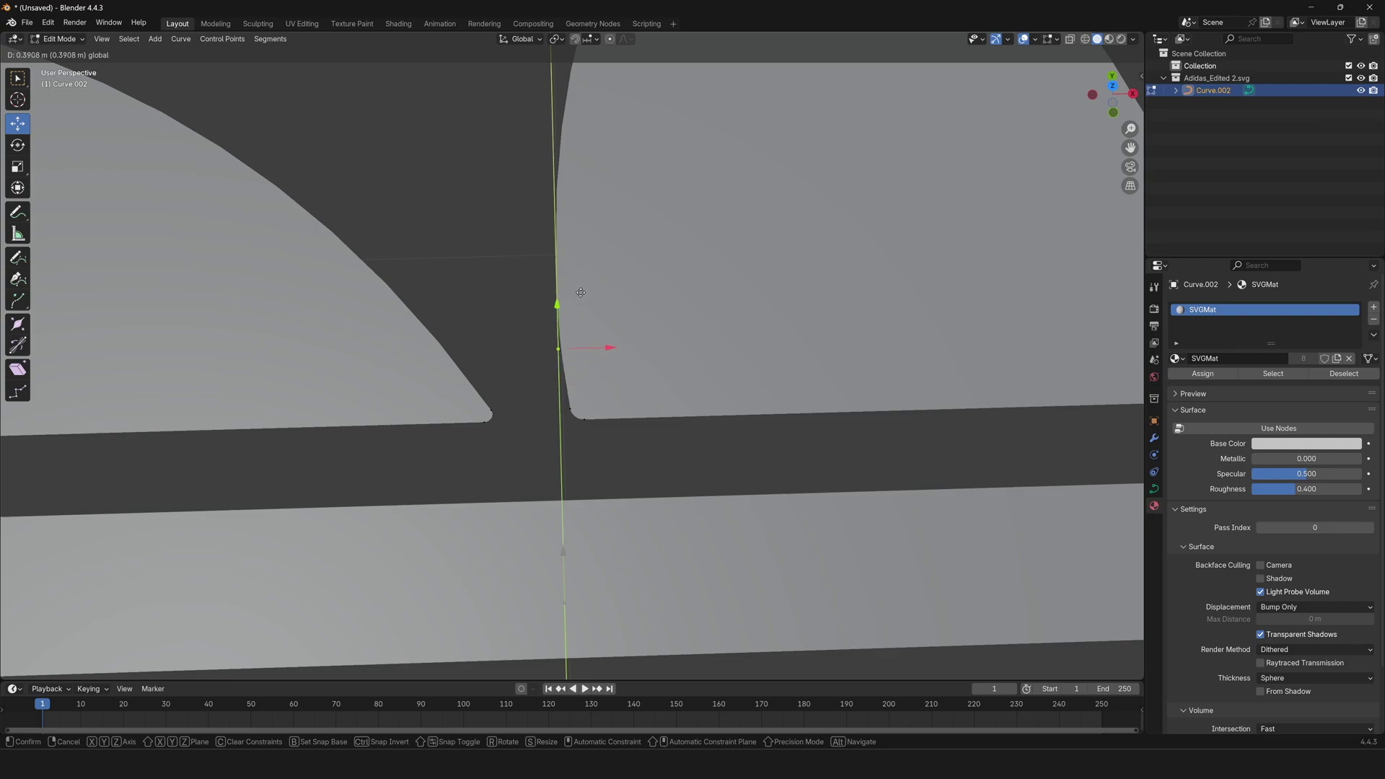
drag(581, 293, 584, 254)
click(514, 267)
Smooth the spiked upper-left corner of the upper stripe into a rounded one, and return to Object Mode
scroll(448, 324, down, 5)
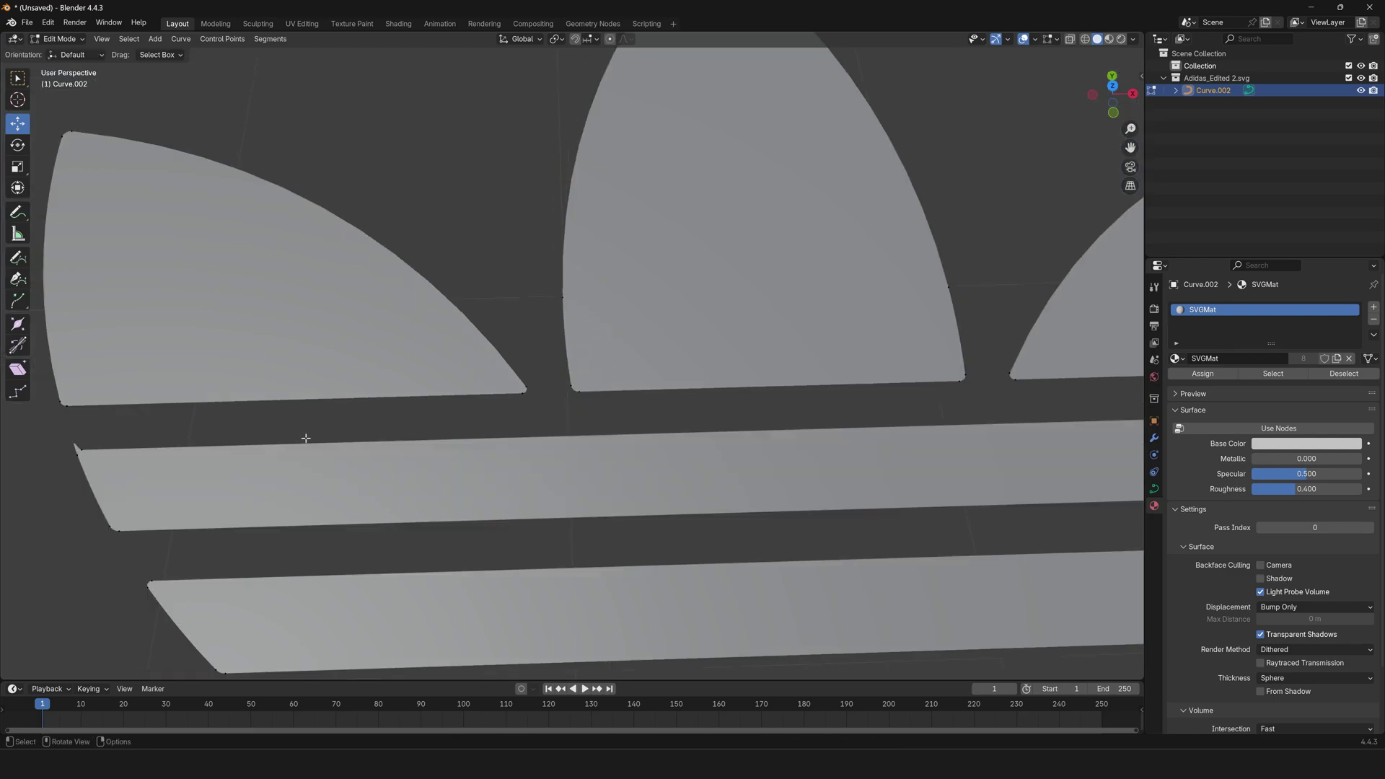
shift+middle_drag(336, 418, 562, 394)
scroll(244, 447, up, 1)
scroll(244, 447, up, 2)
shift+middle_drag(359, 443, 396, 446)
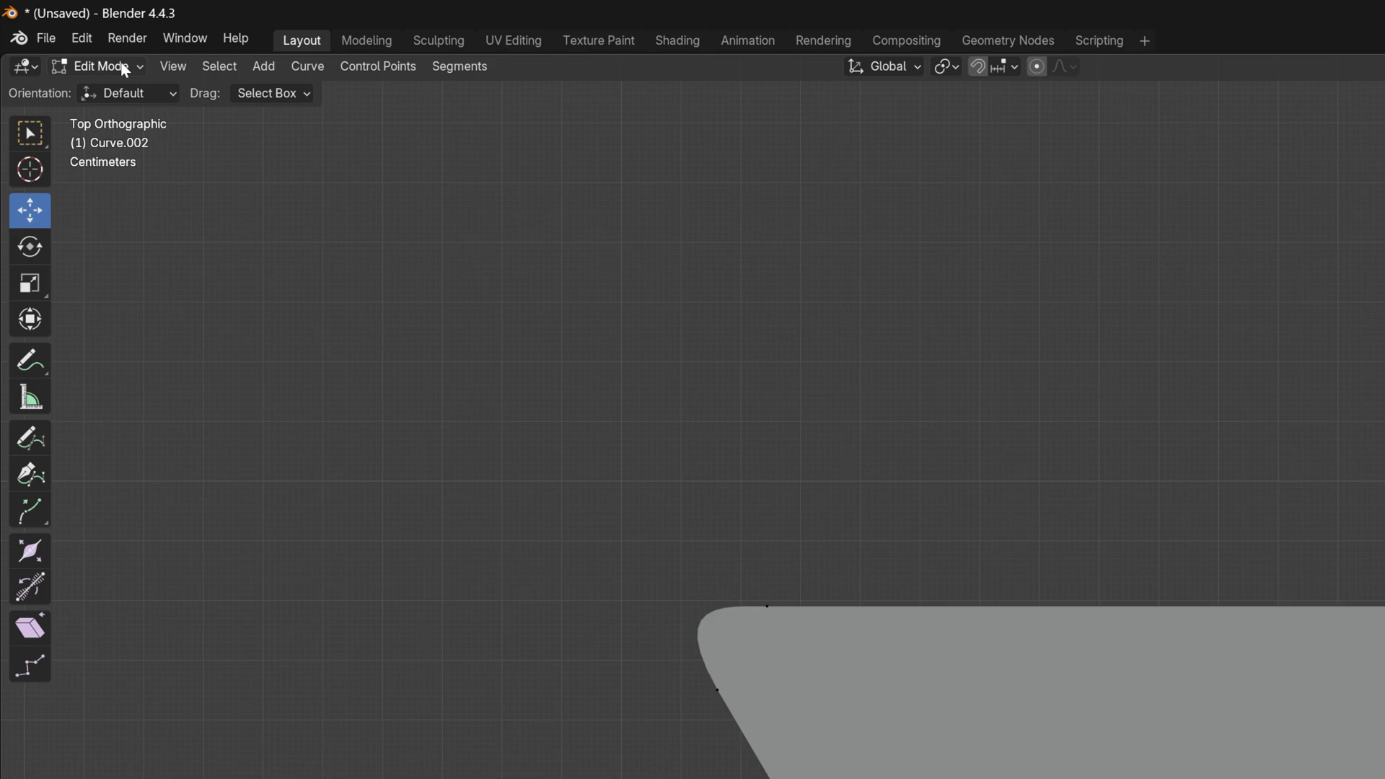
click(124, 69)
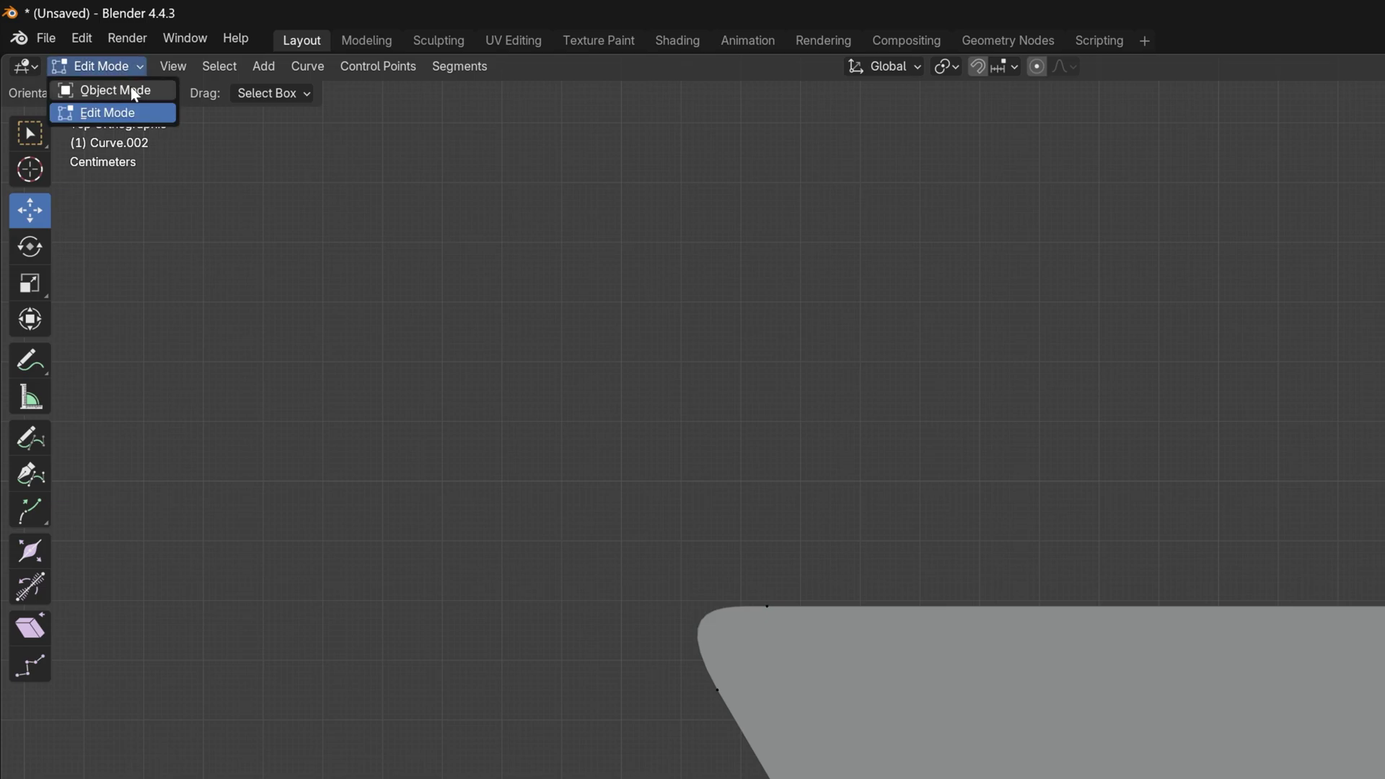
click(131, 88)
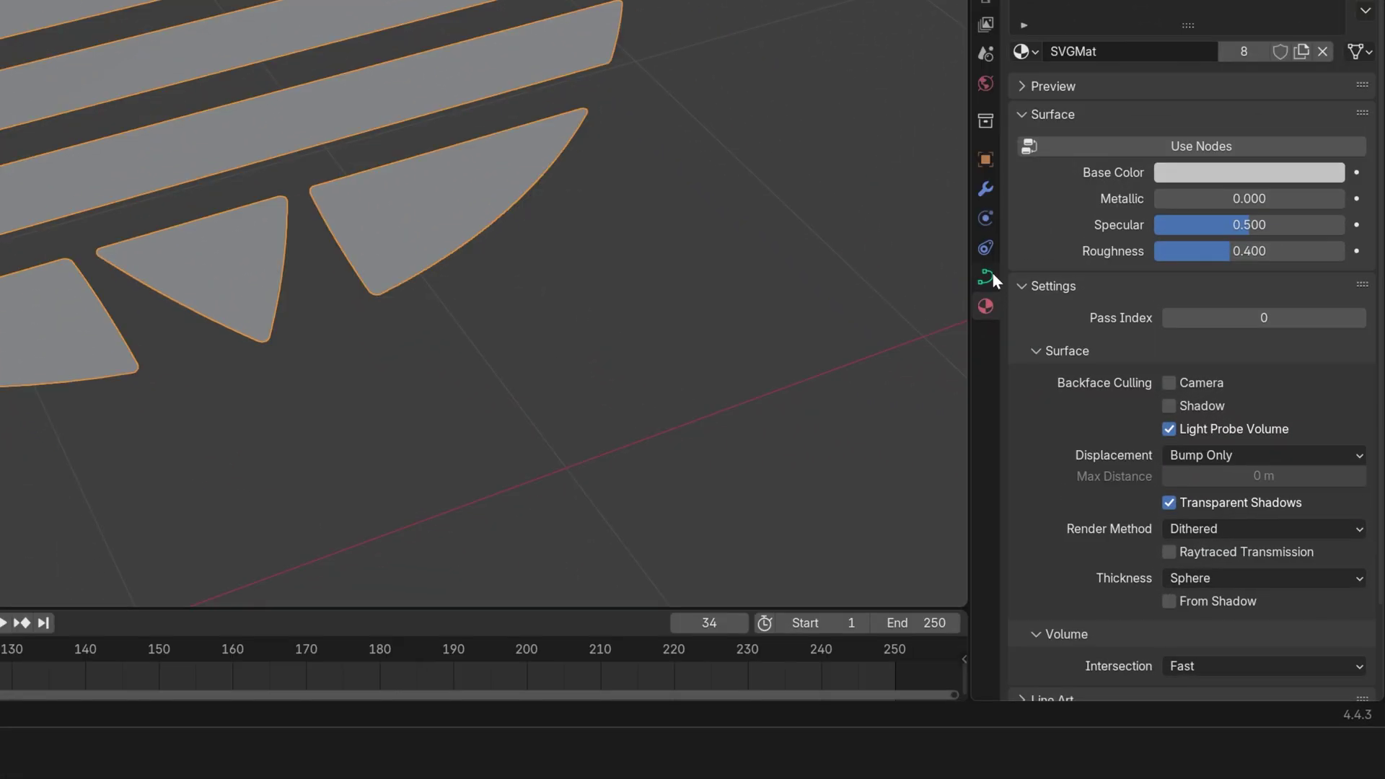
Extrude the logo curve by 0.005 m and set its preview resolution U to 28
click(1047, 354)
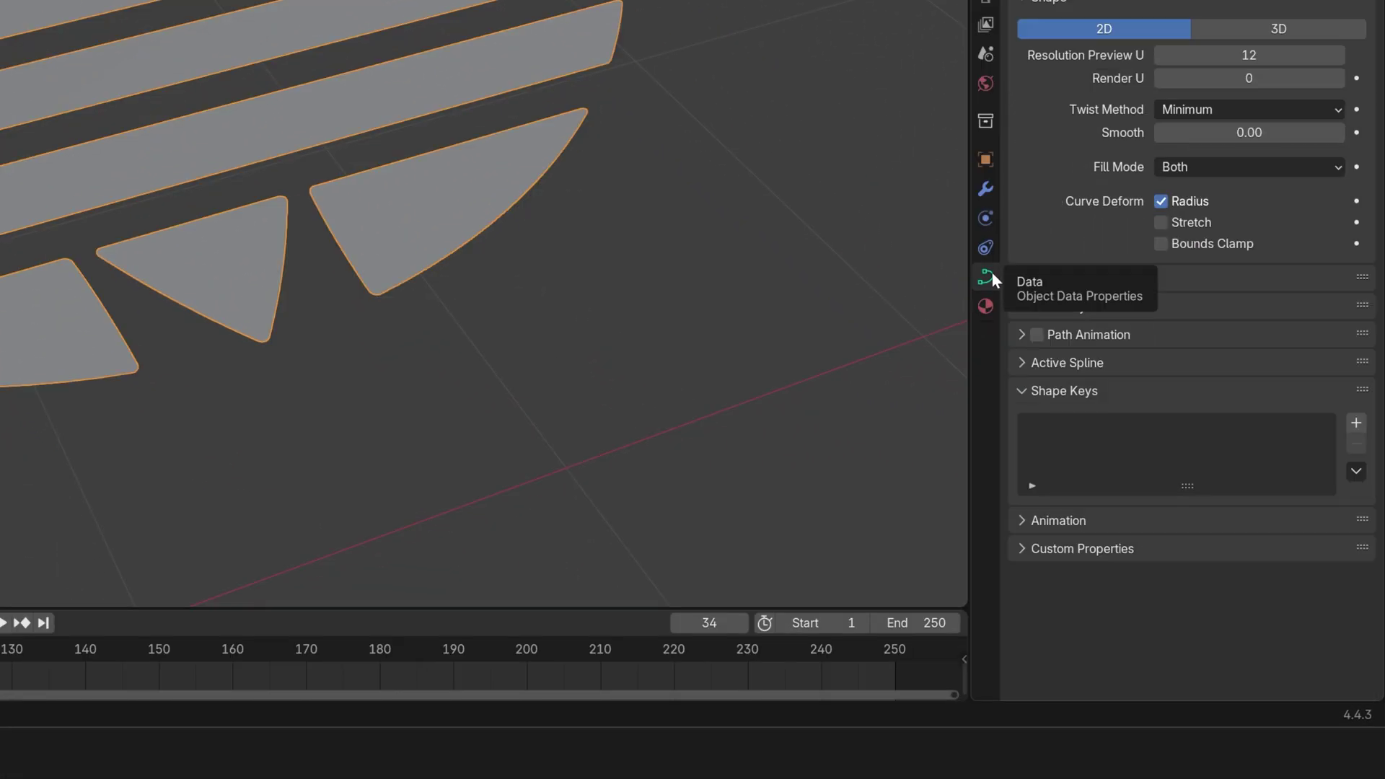
click(1023, 308)
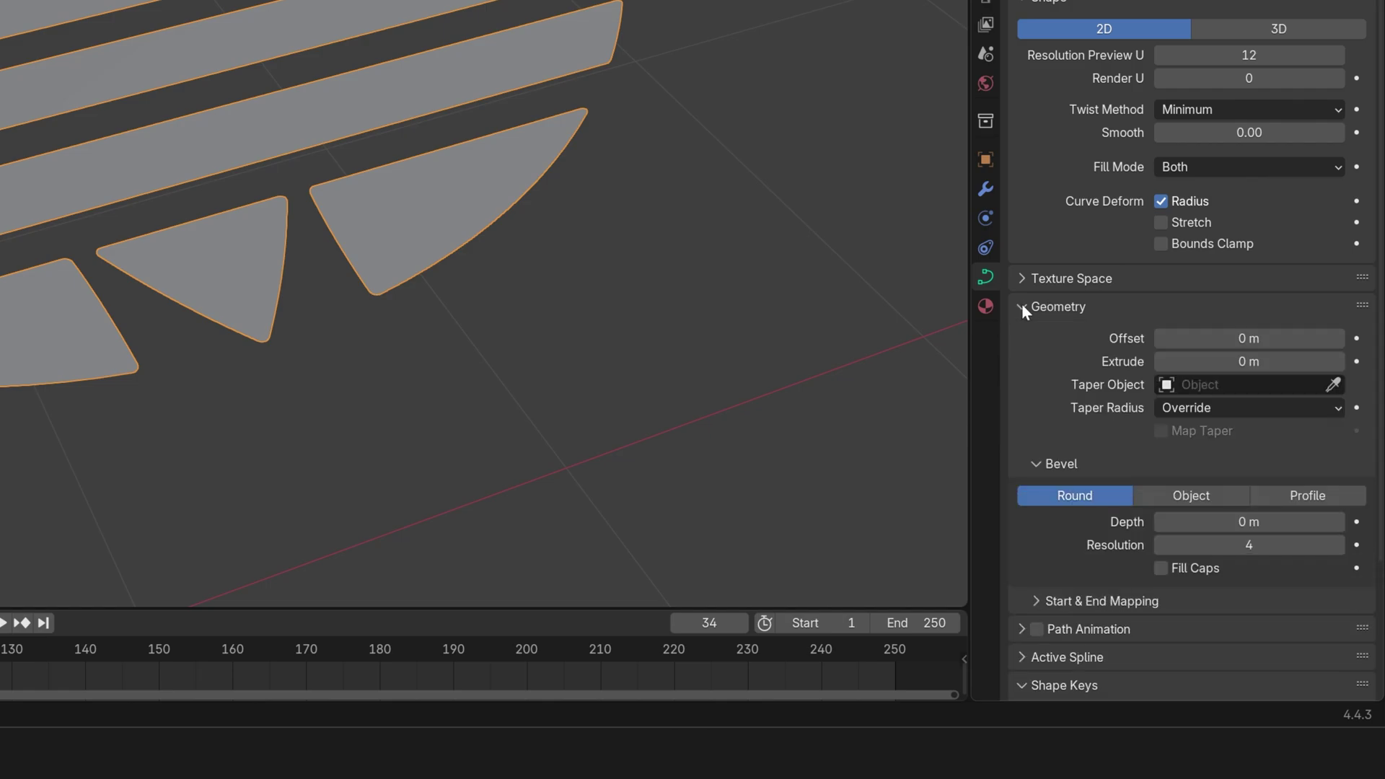
click(1192, 356)
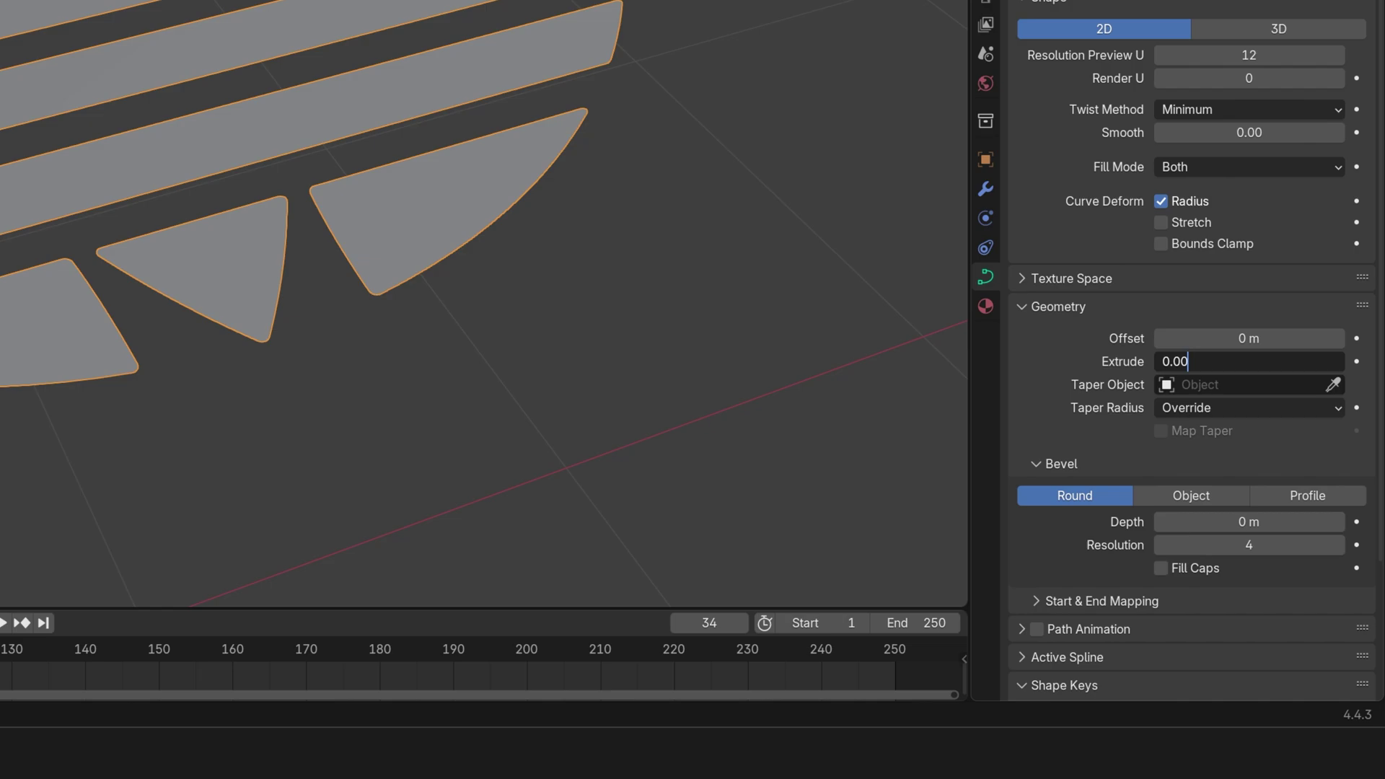
key(Return)
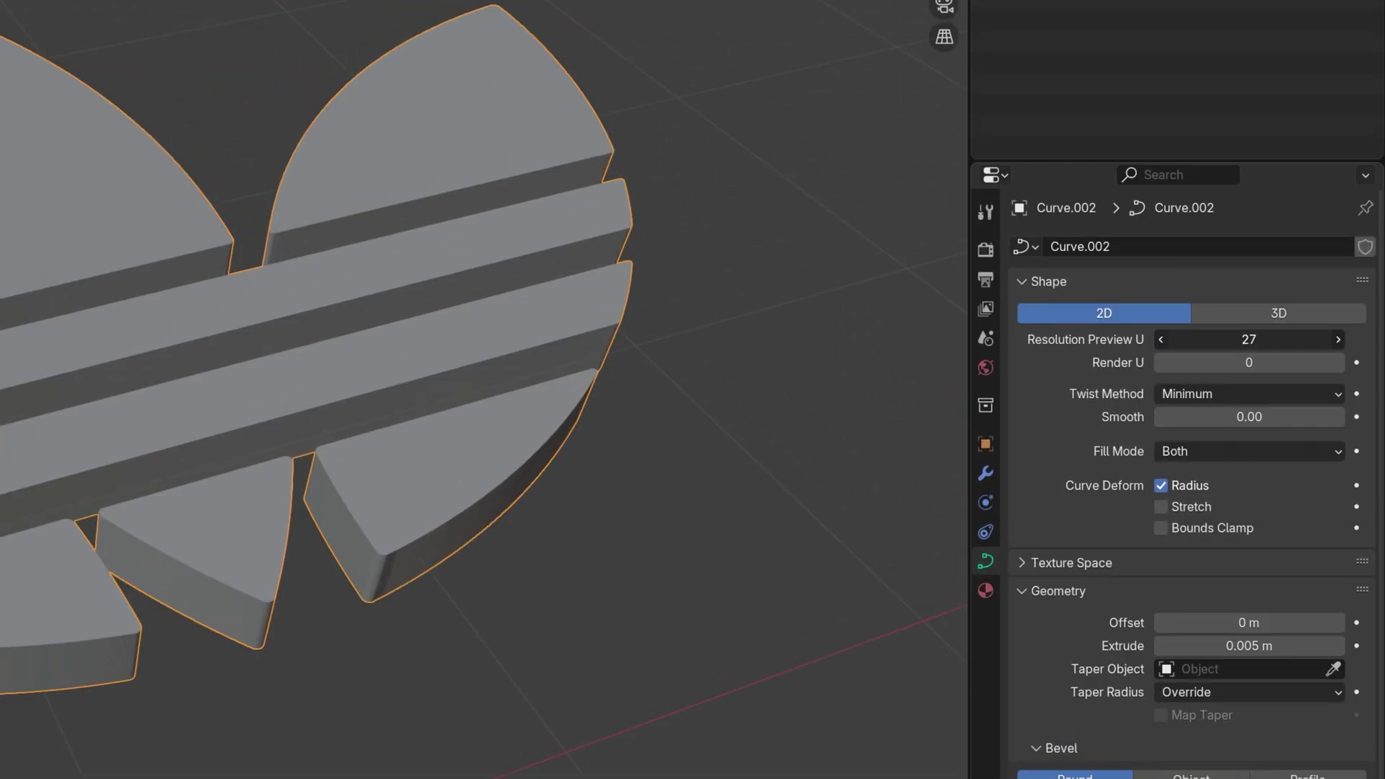
mouse_move(1269, 340)
mouse_down()
mouse_move(1197, 340)
mouse_move(1246, 339)
mouse_up()
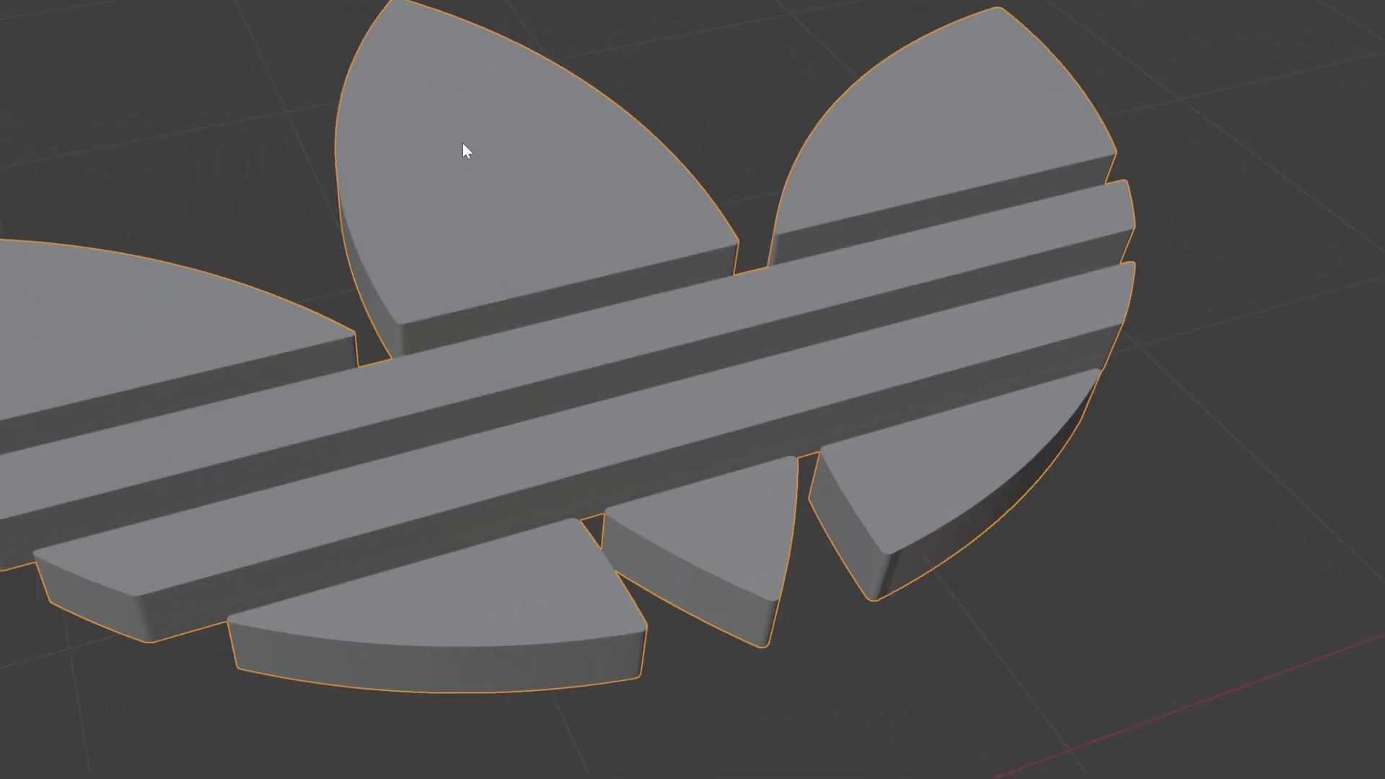
Convert the extruded logo curve to a mesh and add a Remesh modifier to it
right_click(461, 143)
mouse_move(448, 238)
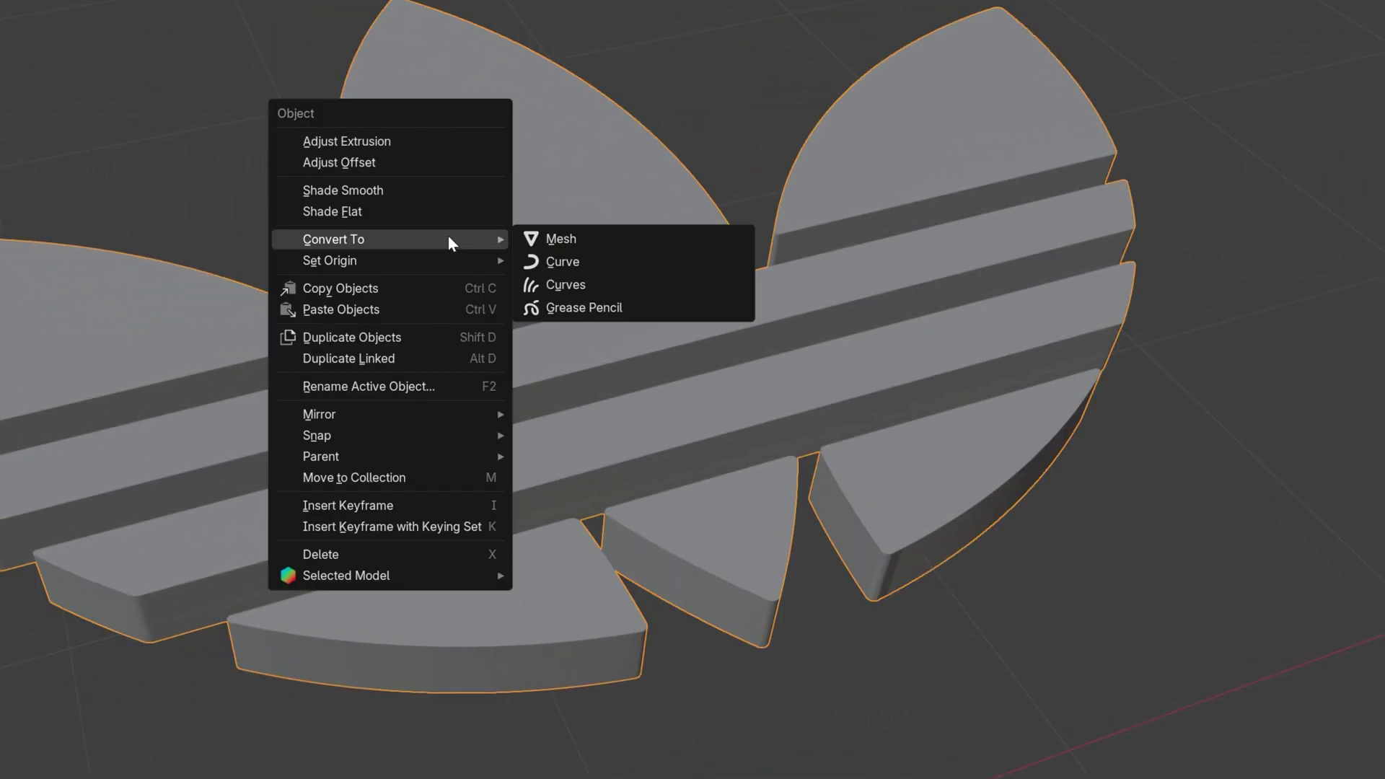
click(569, 243)
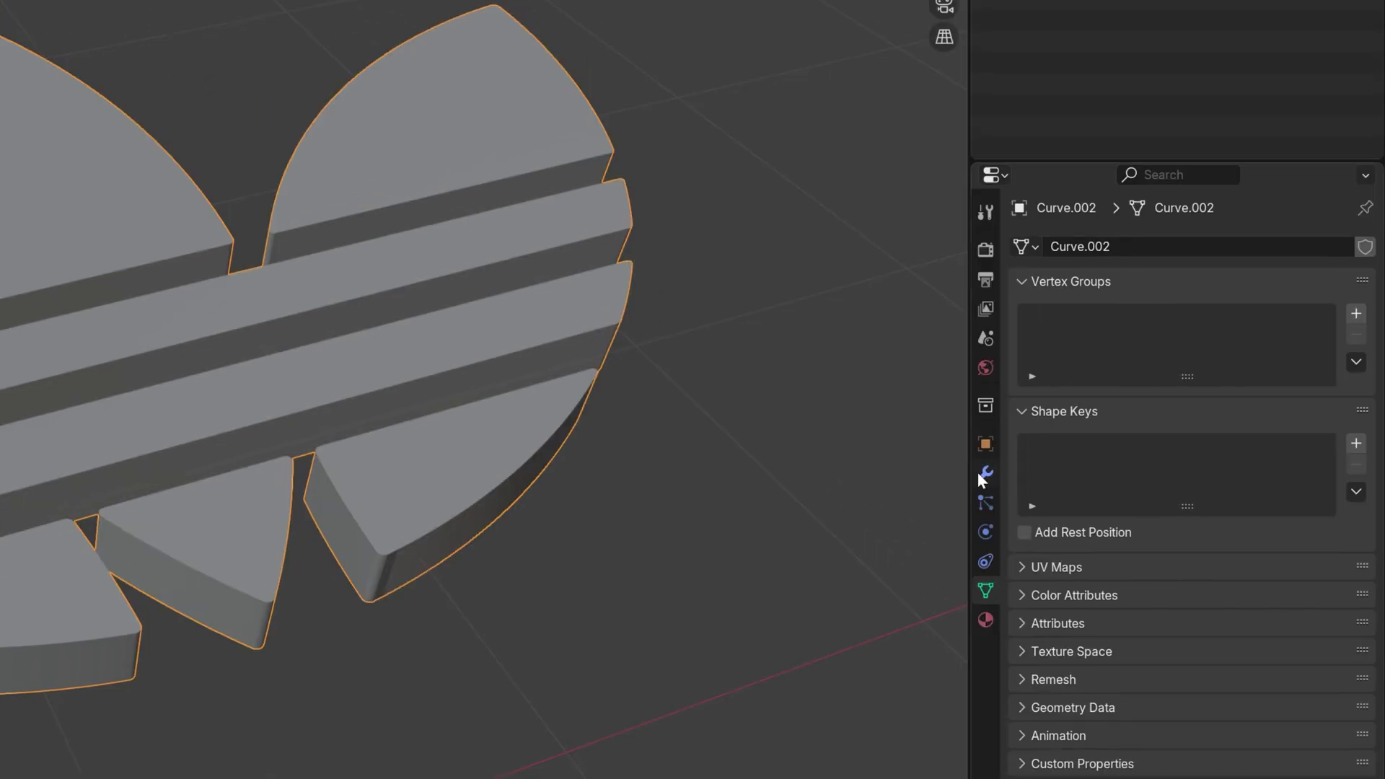
click(985, 473)
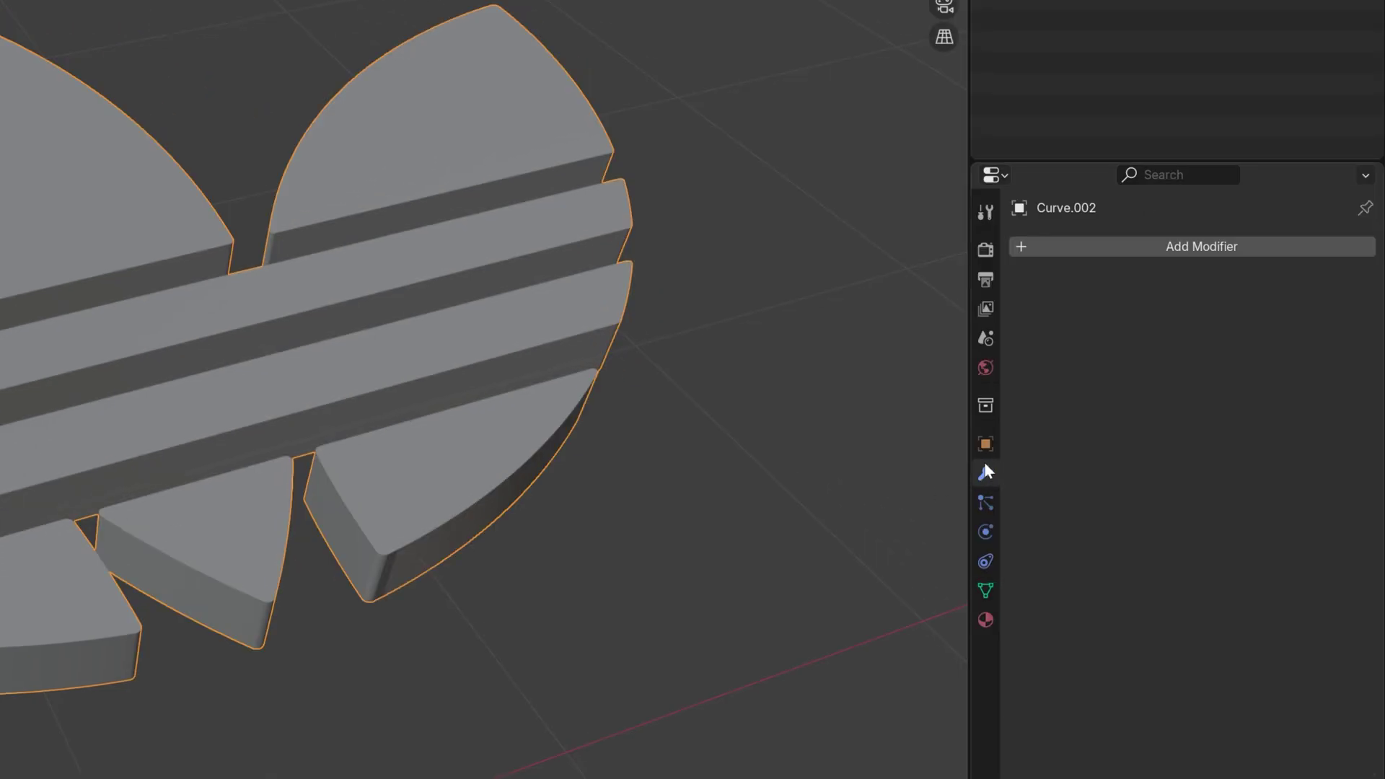
click(1186, 249)
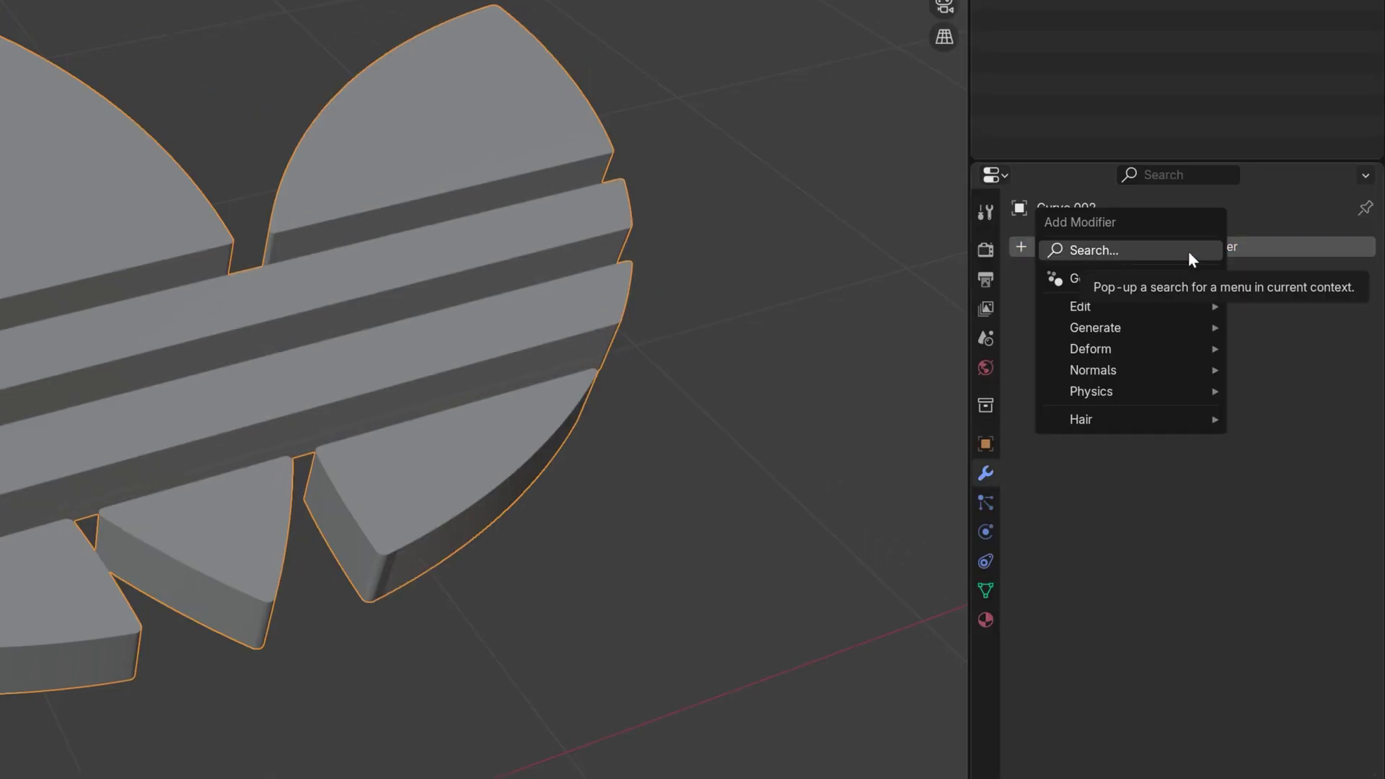
text(remesh)
key(Return)
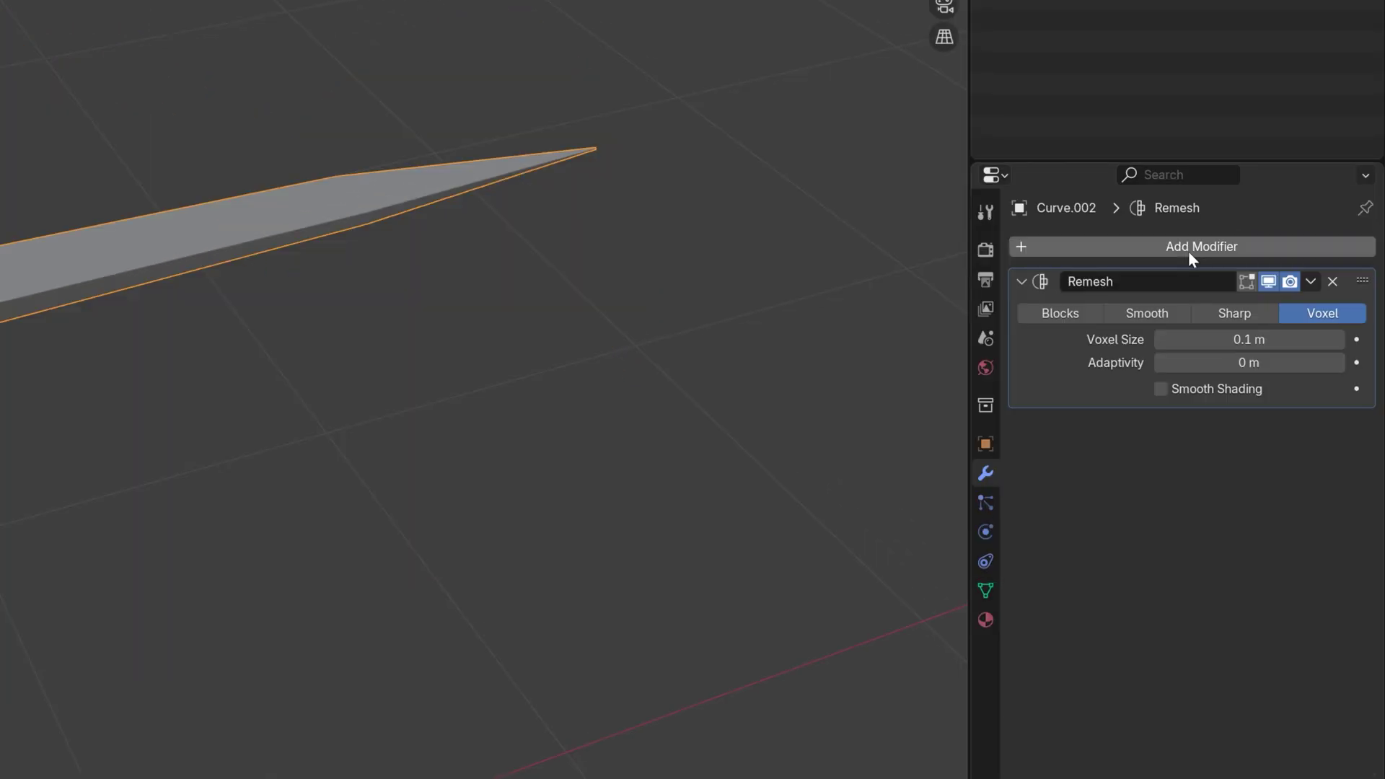
Set the Remesh modifier to Smooth mode with octree depth 9 and Remove Disconnected off, and apply it
click(1177, 310)
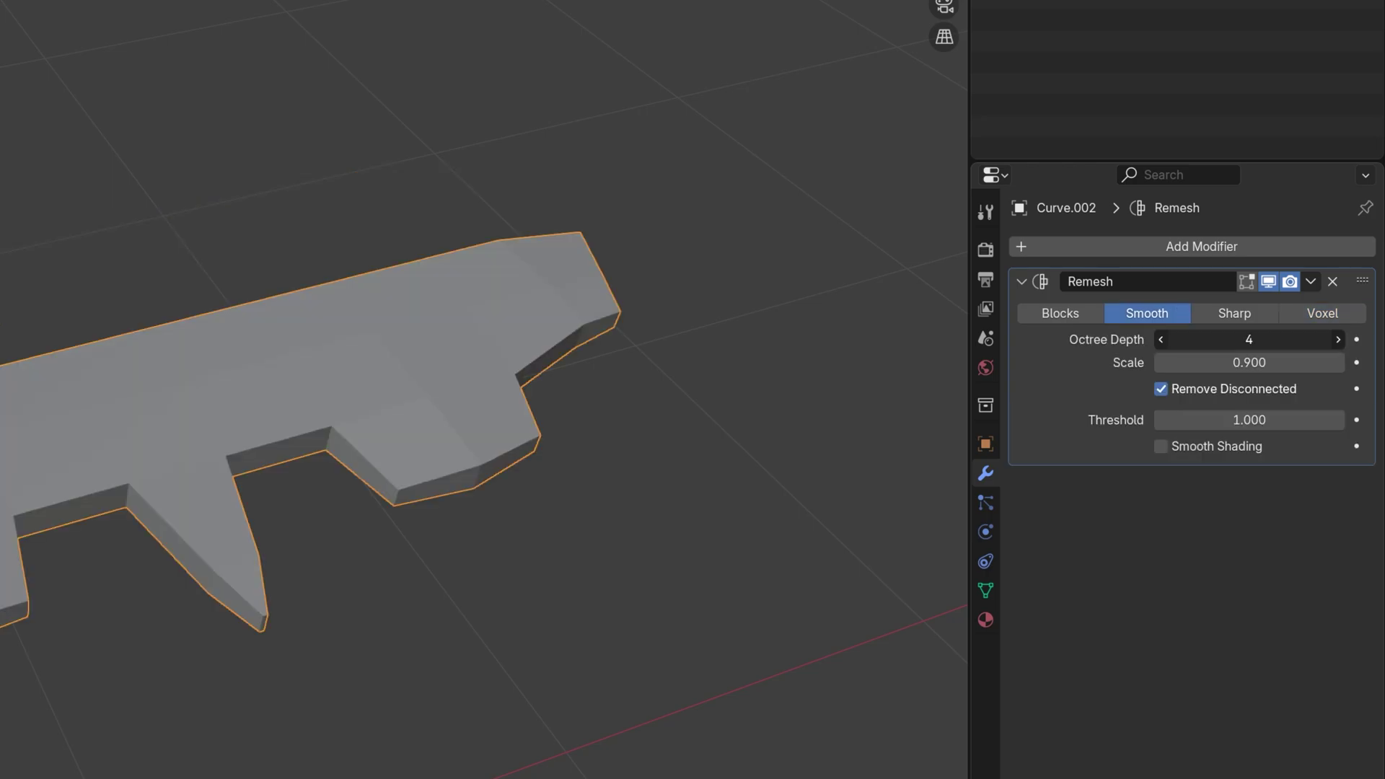
click(1254, 339)
text(9)
key(Return)
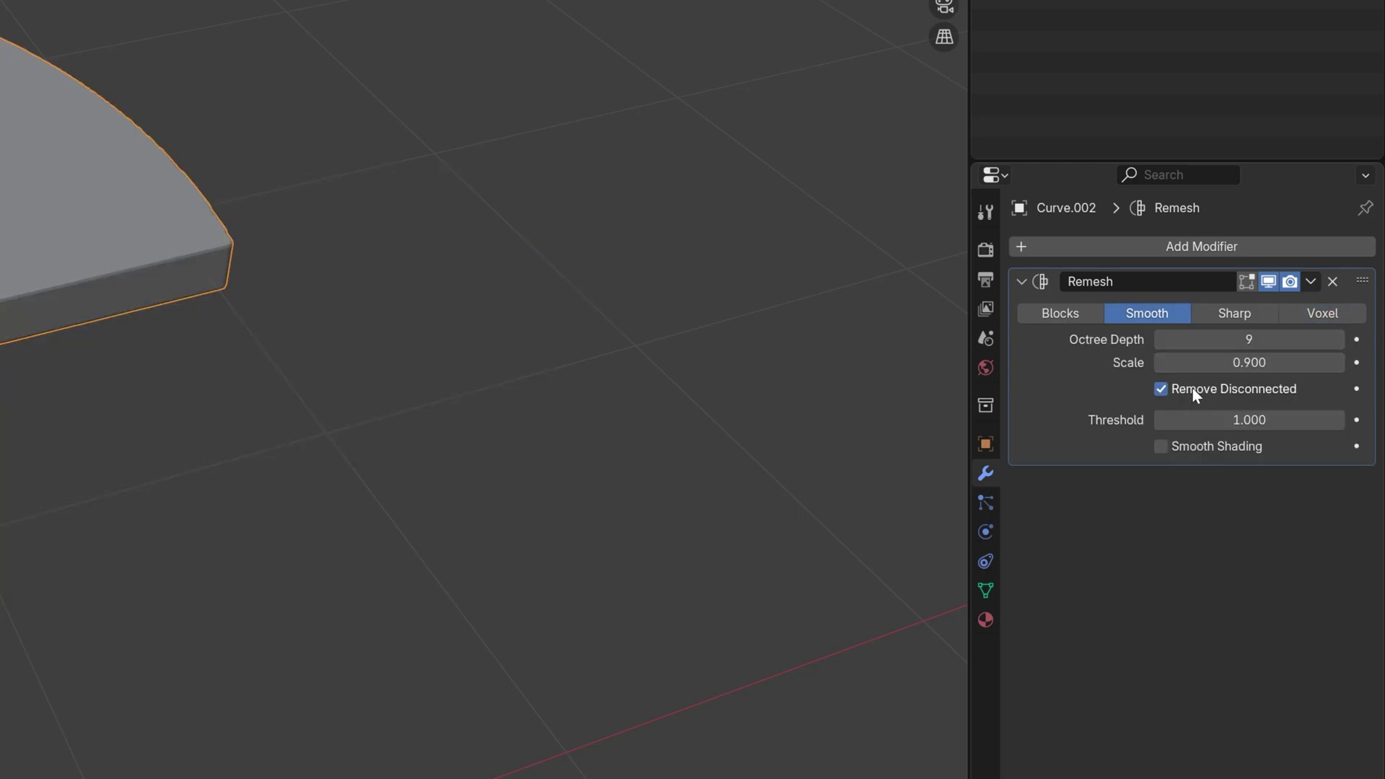
click(1193, 388)
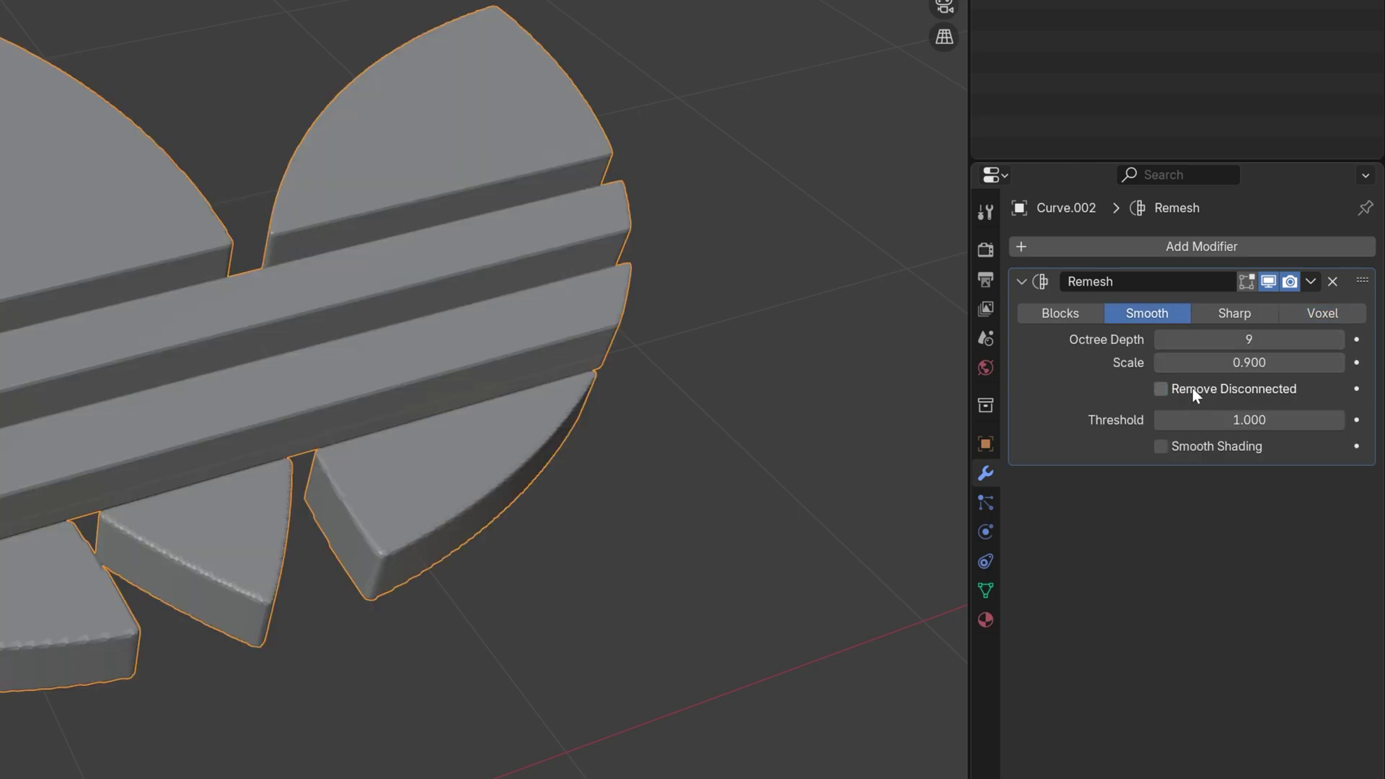
click(1309, 281)
click(1275, 303)
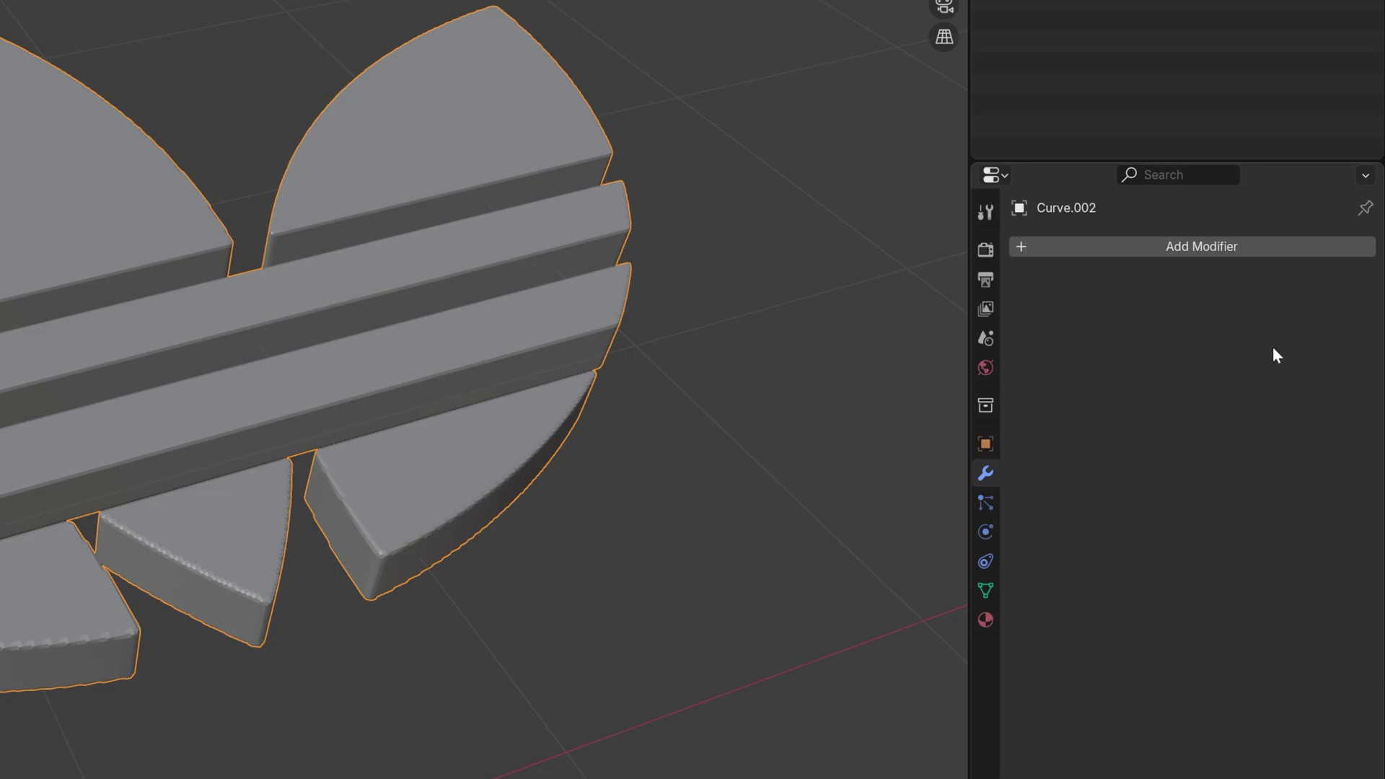
Add a Smooth Corrective modifier to the logo with factor 1, repeat 100 and Only Smooth enabled, and deselect the logo
click(1211, 252)
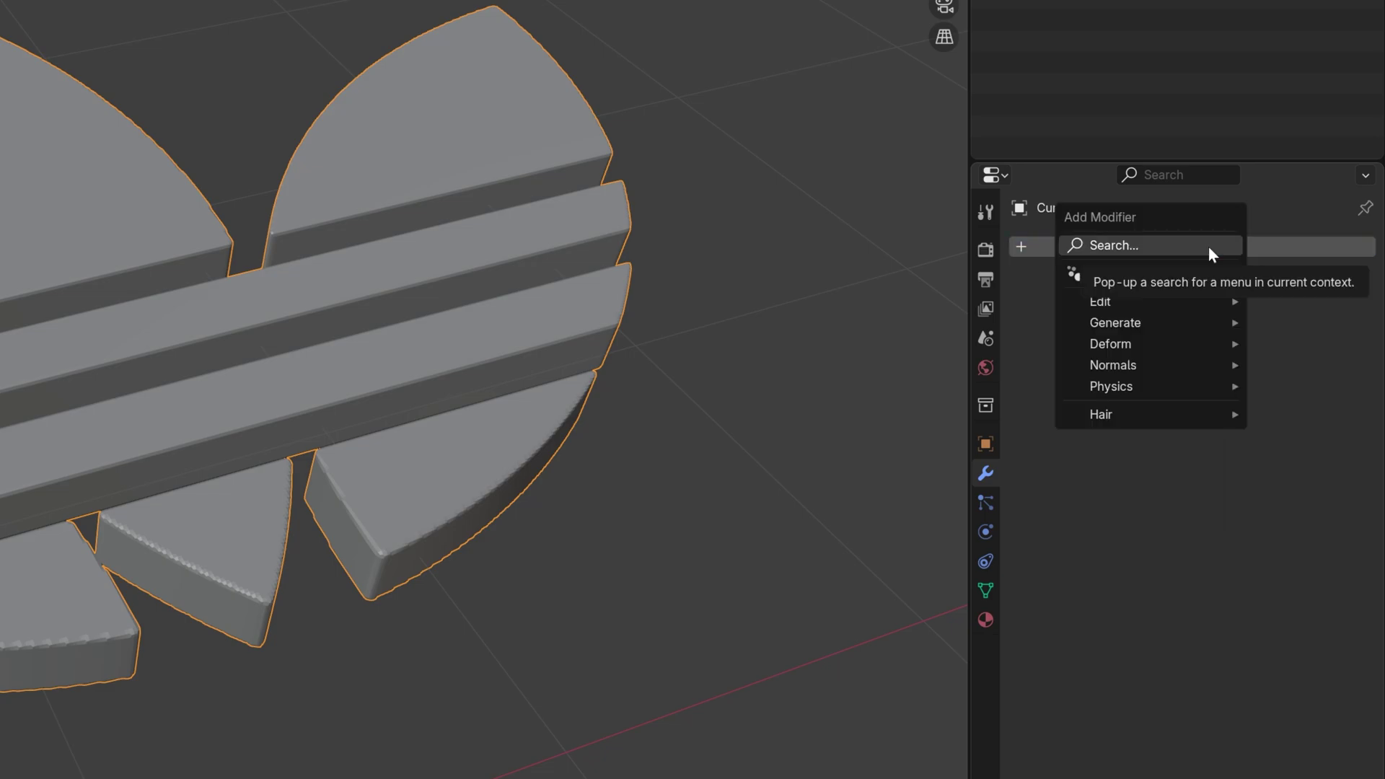
text(smooth corrective)
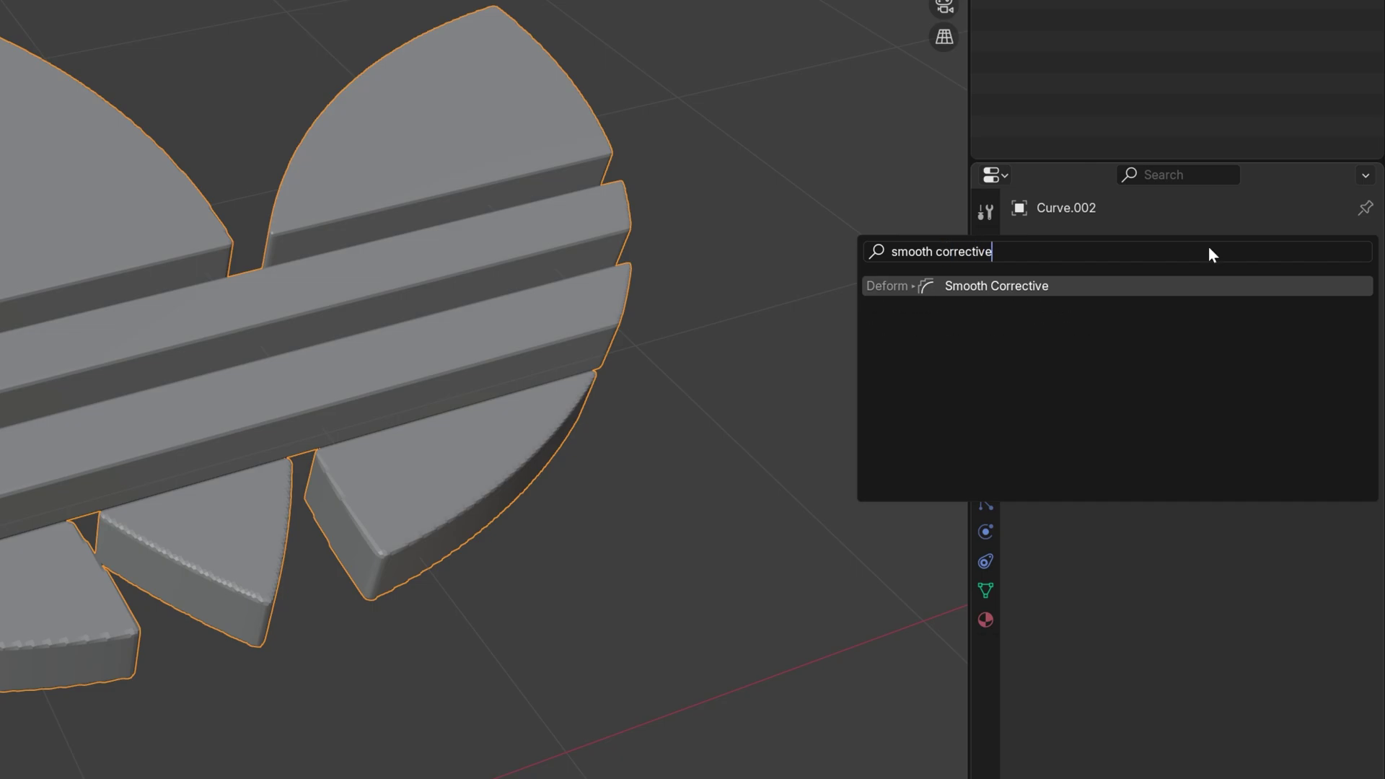
key(Return)
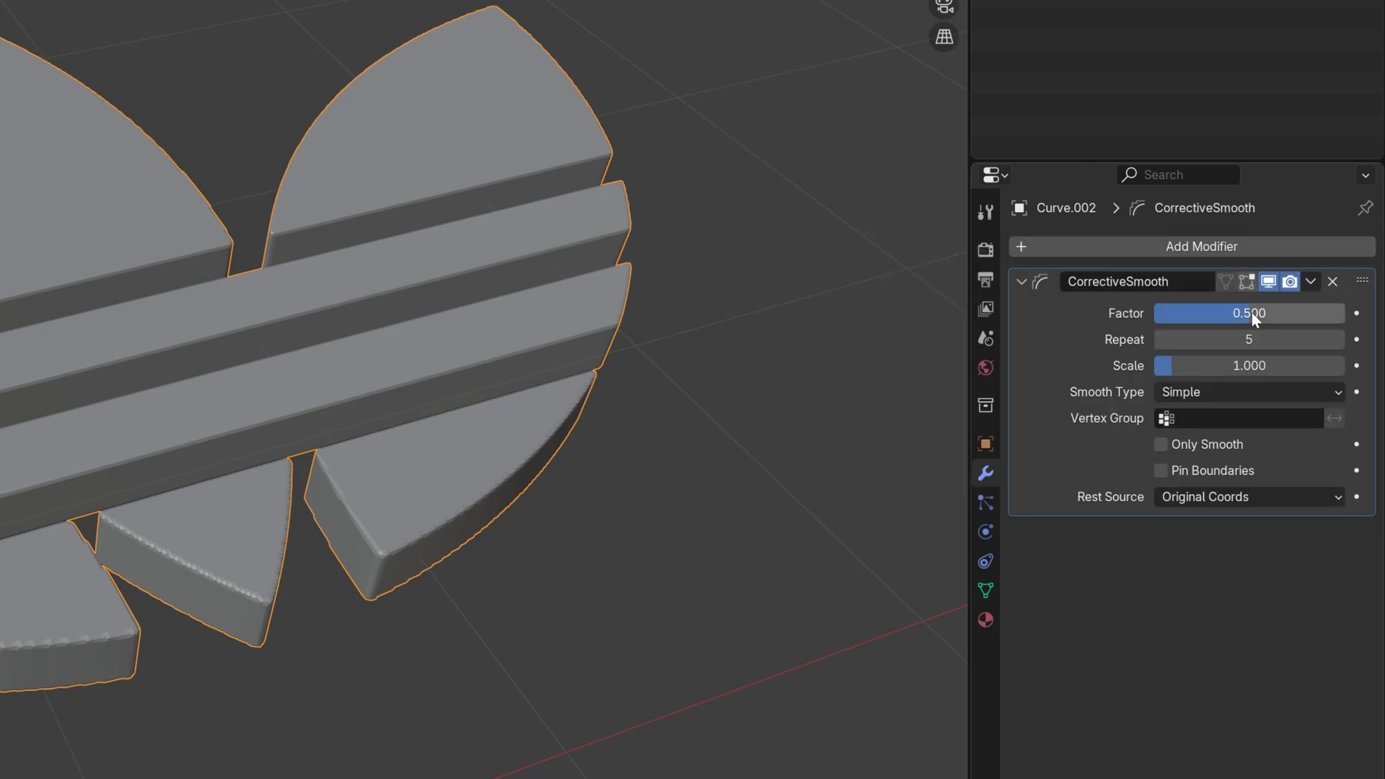
click(1252, 313)
text(1)
key(Return)
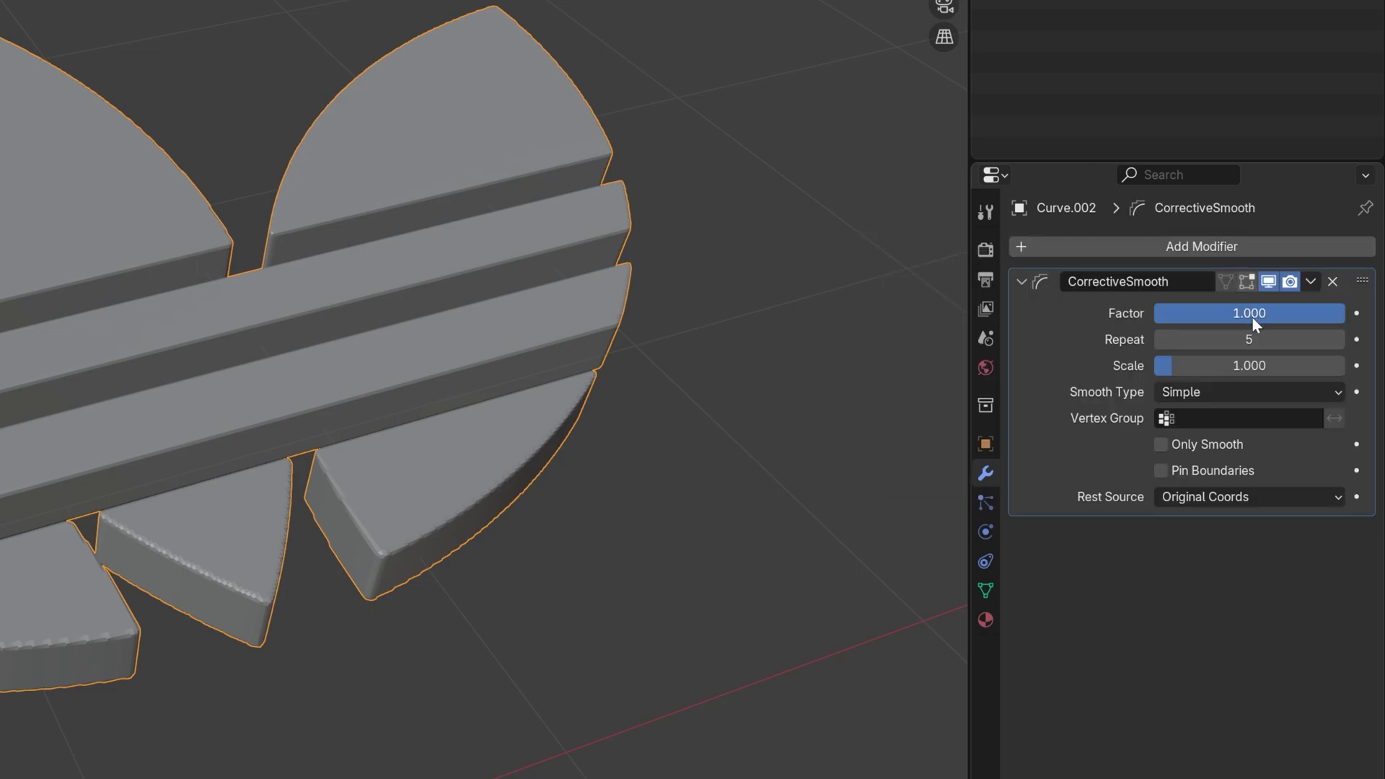
double_click(1252, 339)
text(100)
key(Return)
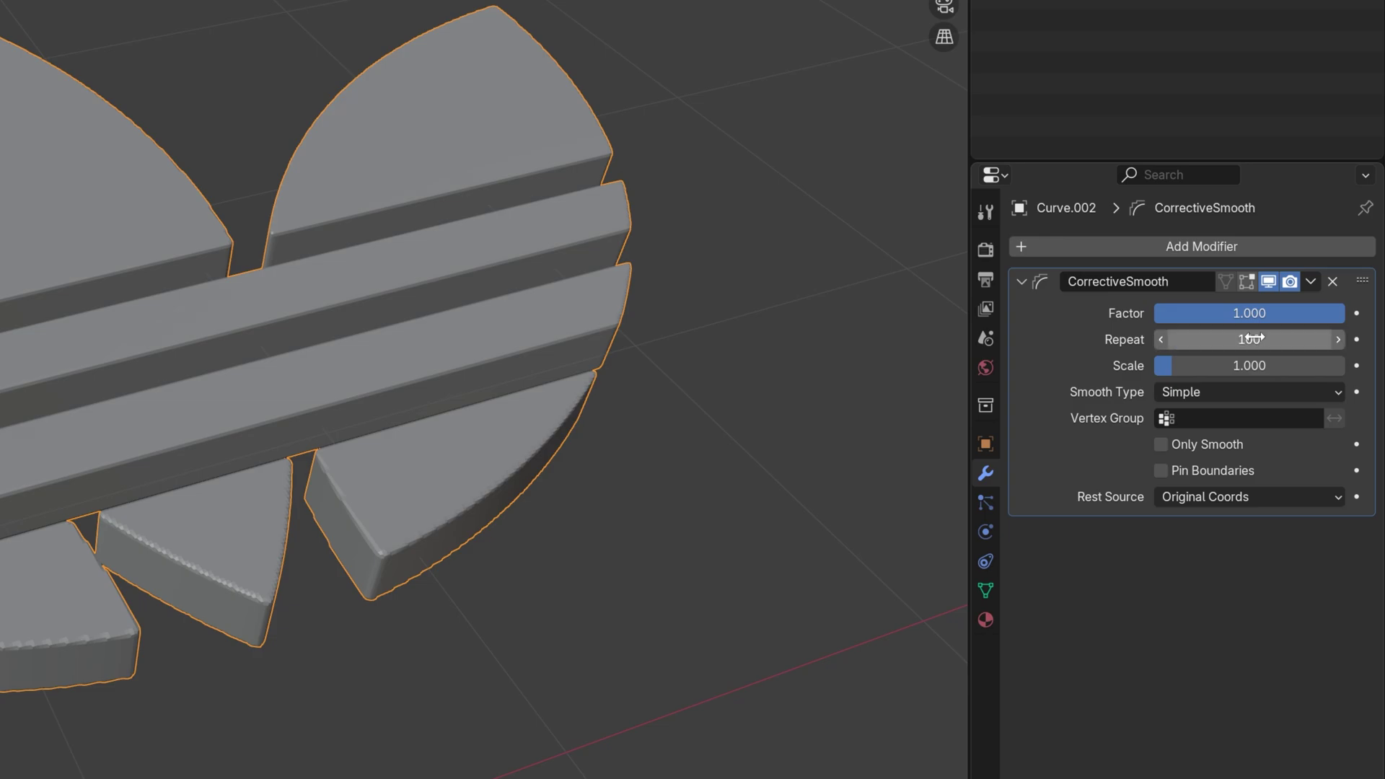
click(1205, 447)
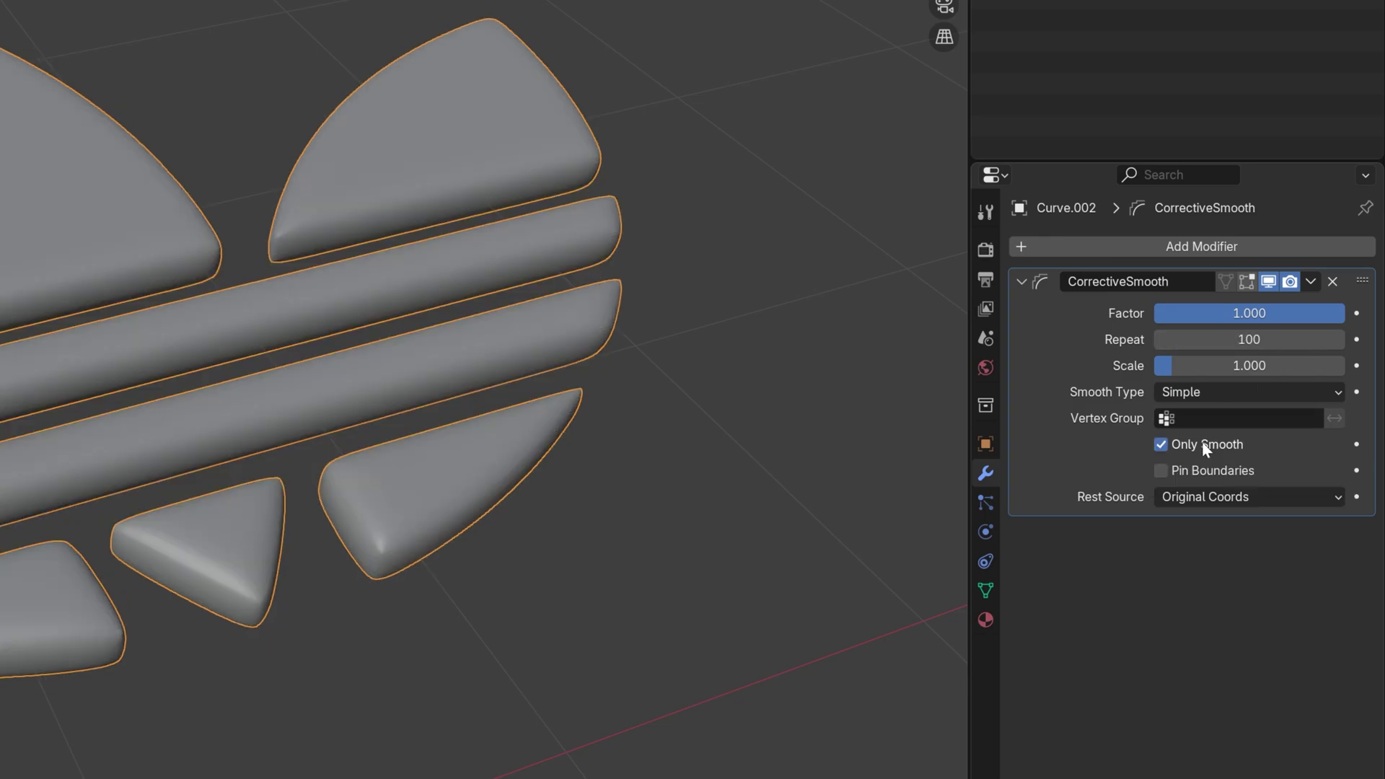
click(569, 519)
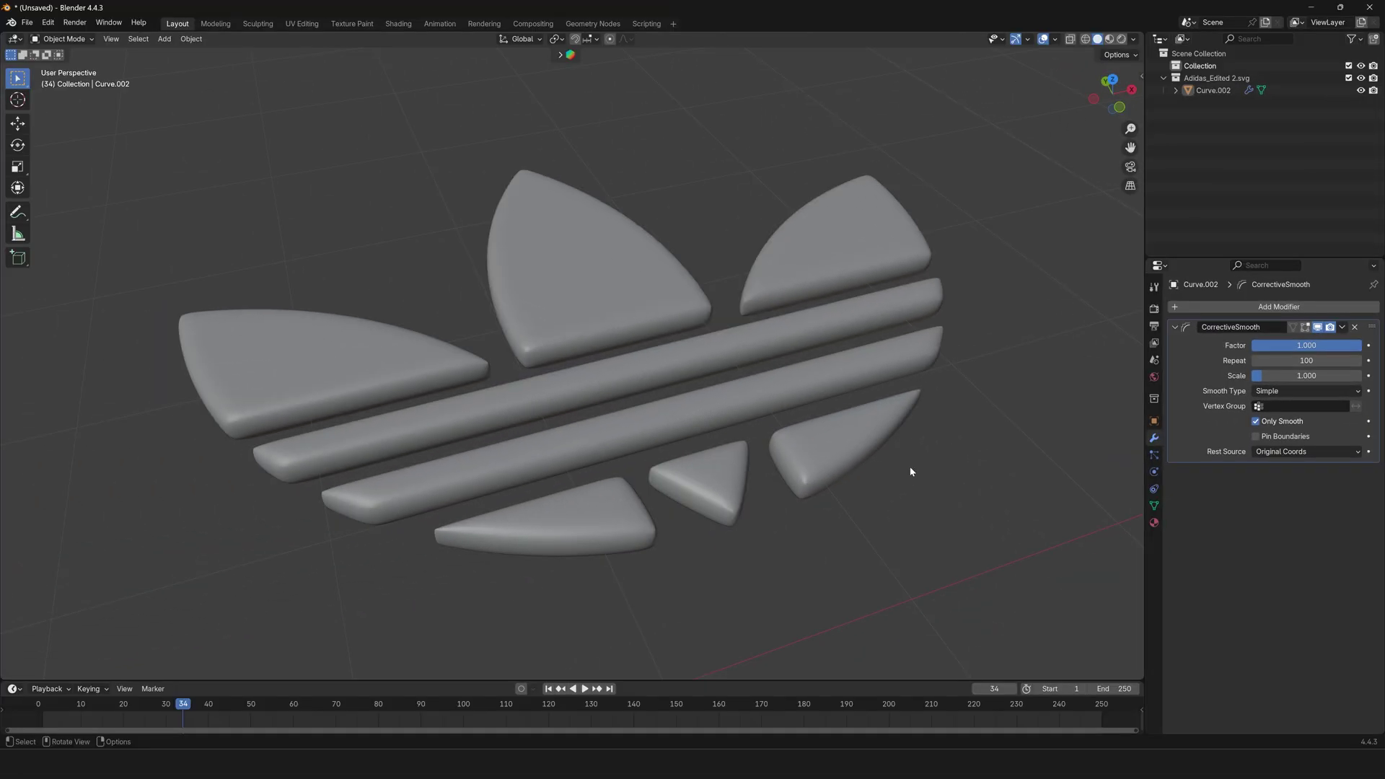
Add a plane mesh to the scene as a backdrop for the logo
key(shift+a)
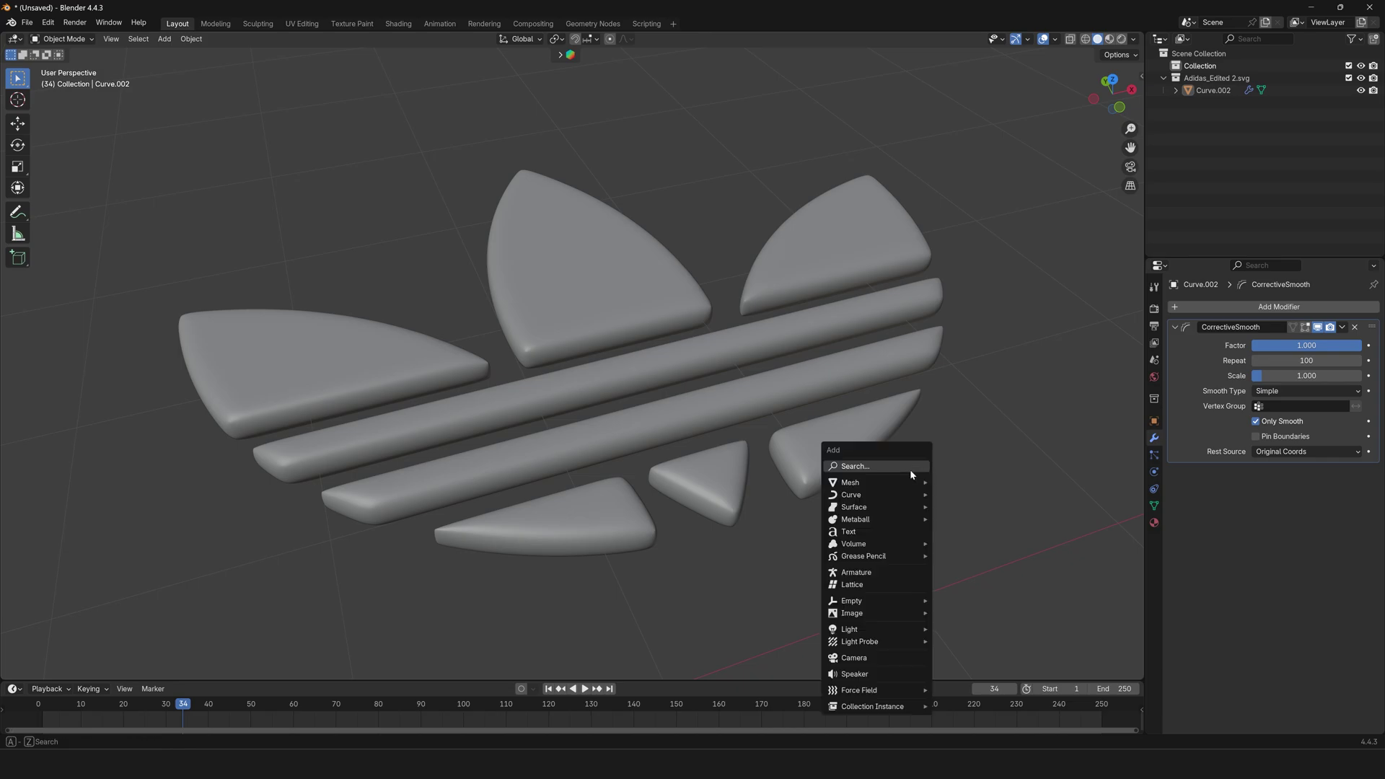
mouse_move(916, 490)
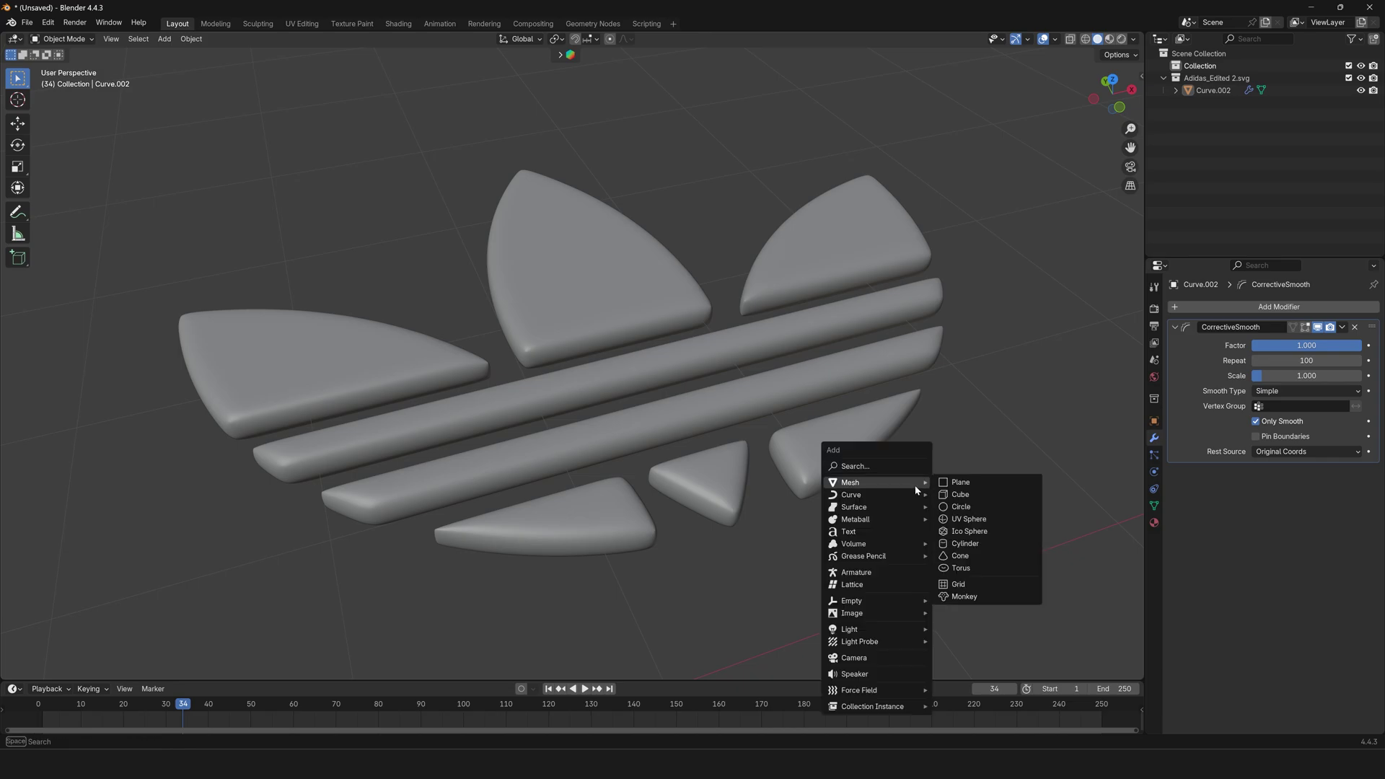
click(953, 482)
scroll(739, 454, down, 5)
shift+middle_drag(359, 470, 557, 402)
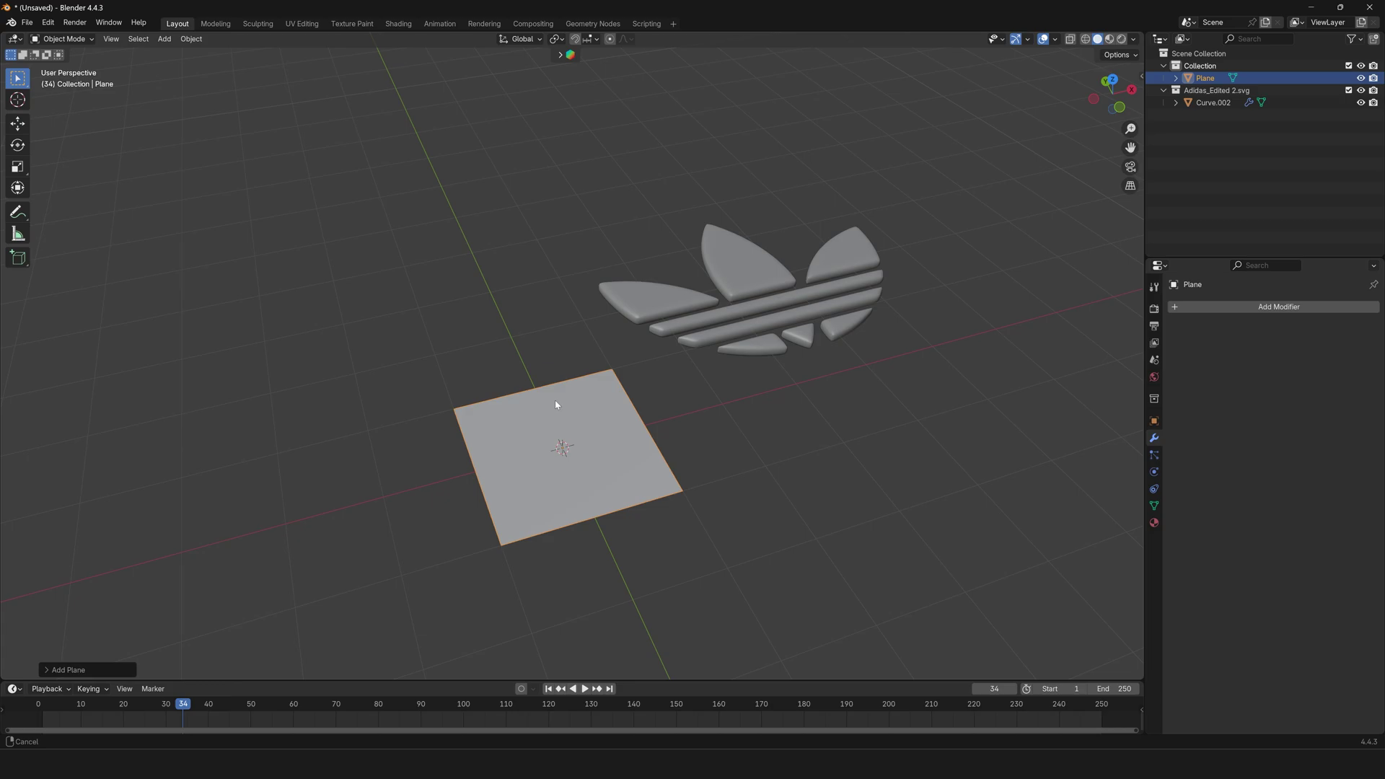
scroll(555, 402, up, 3)
Center the logo over the plane by moving its geometry to its origin
click(668, 286)
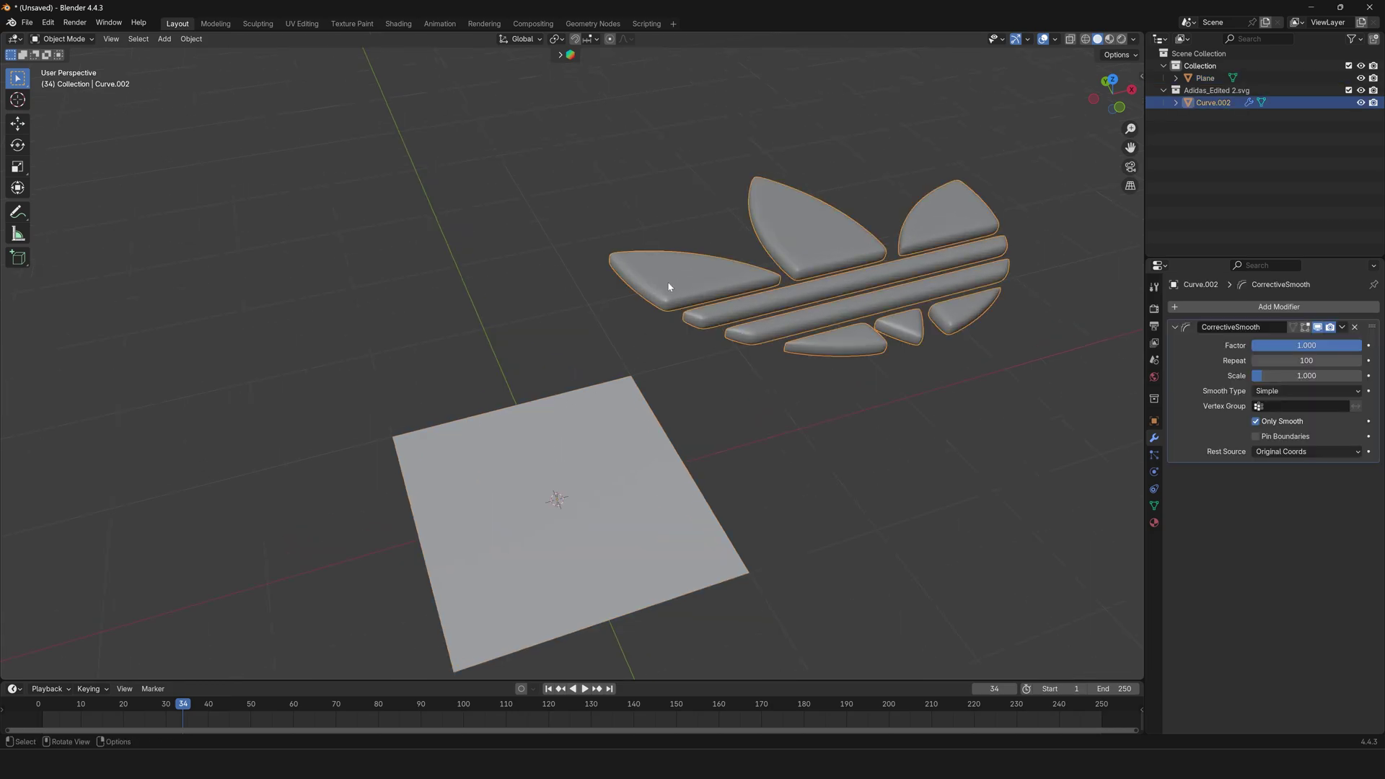
right_click(668, 283)
mouse_move(668, 282)
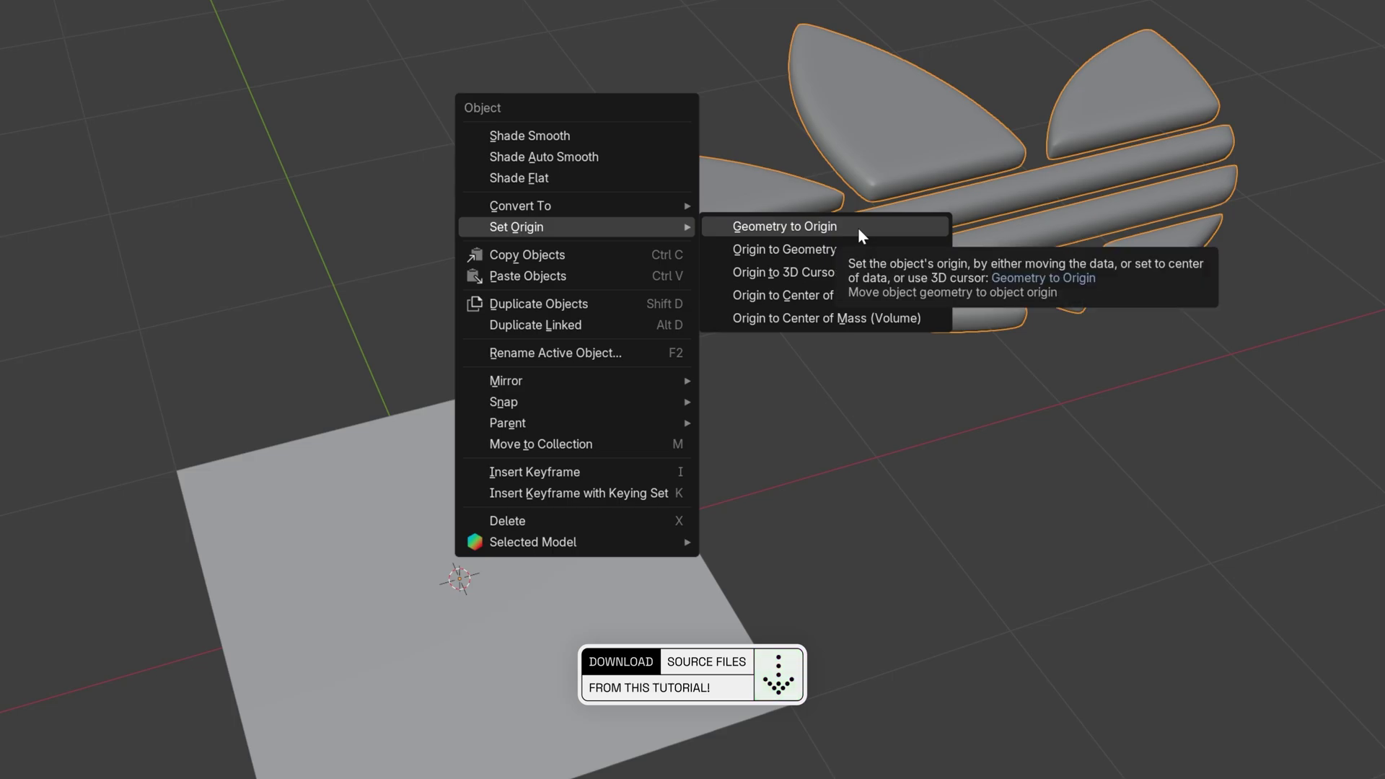
click(795, 229)
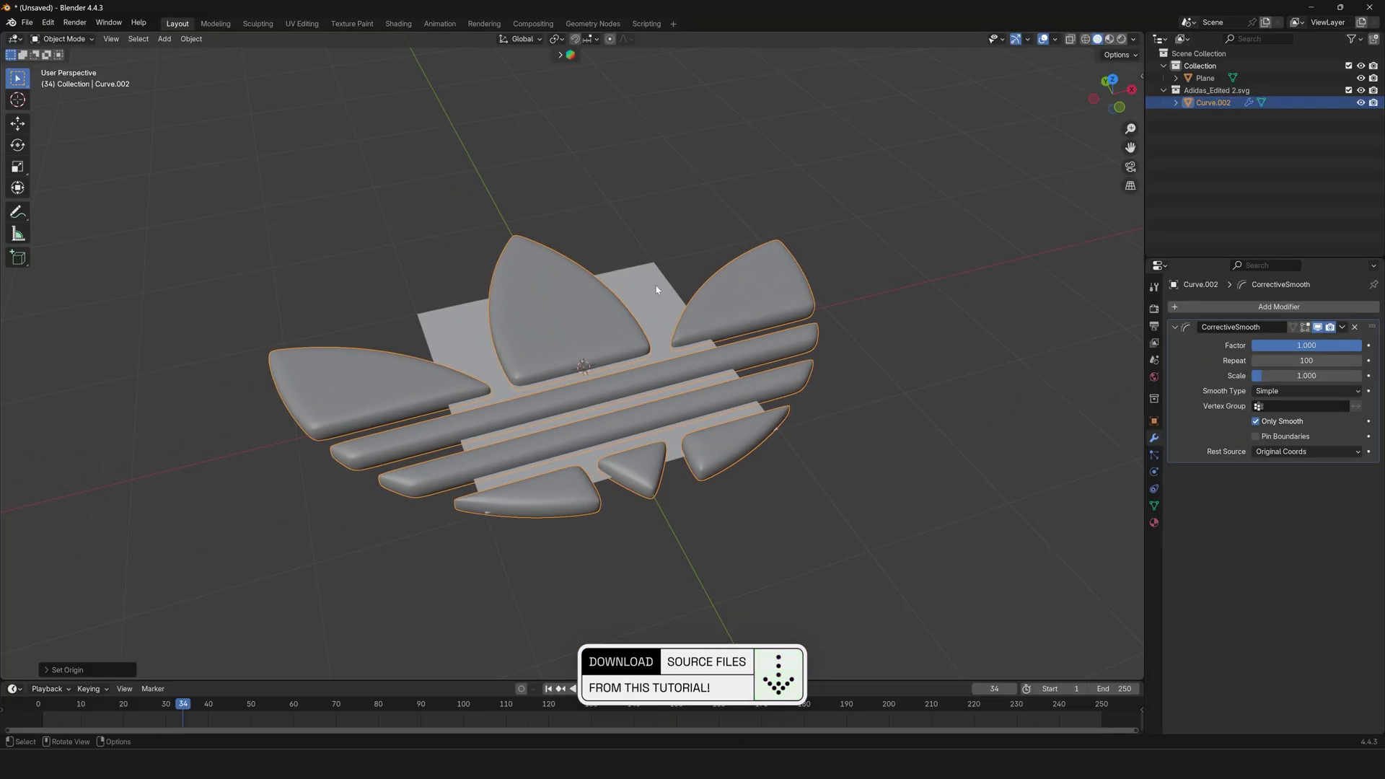
Scale the plane up to about 11.2 and raise the logo about 0.136 m above it
click(638, 265)
key(s)
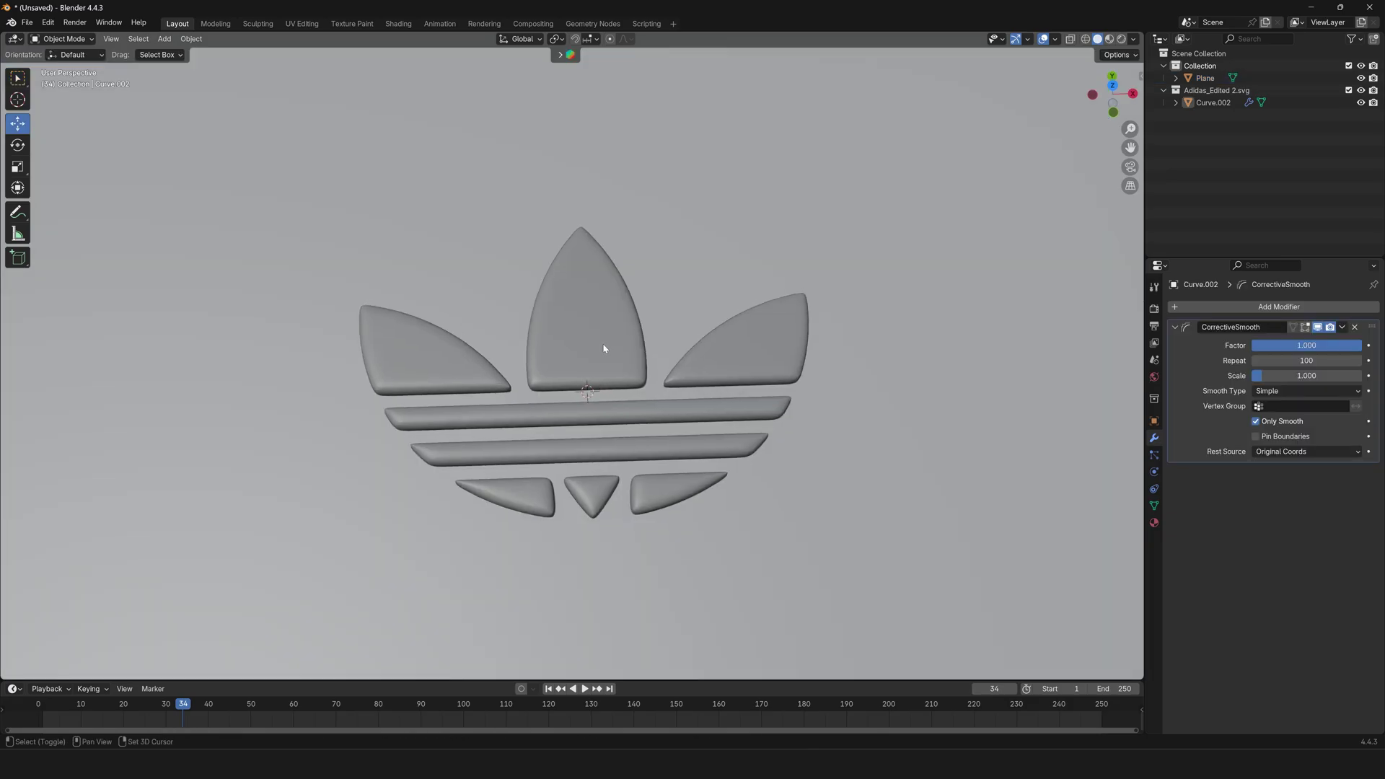
Stand the logo upright by setting its X rotation to 90°
click(605, 348)
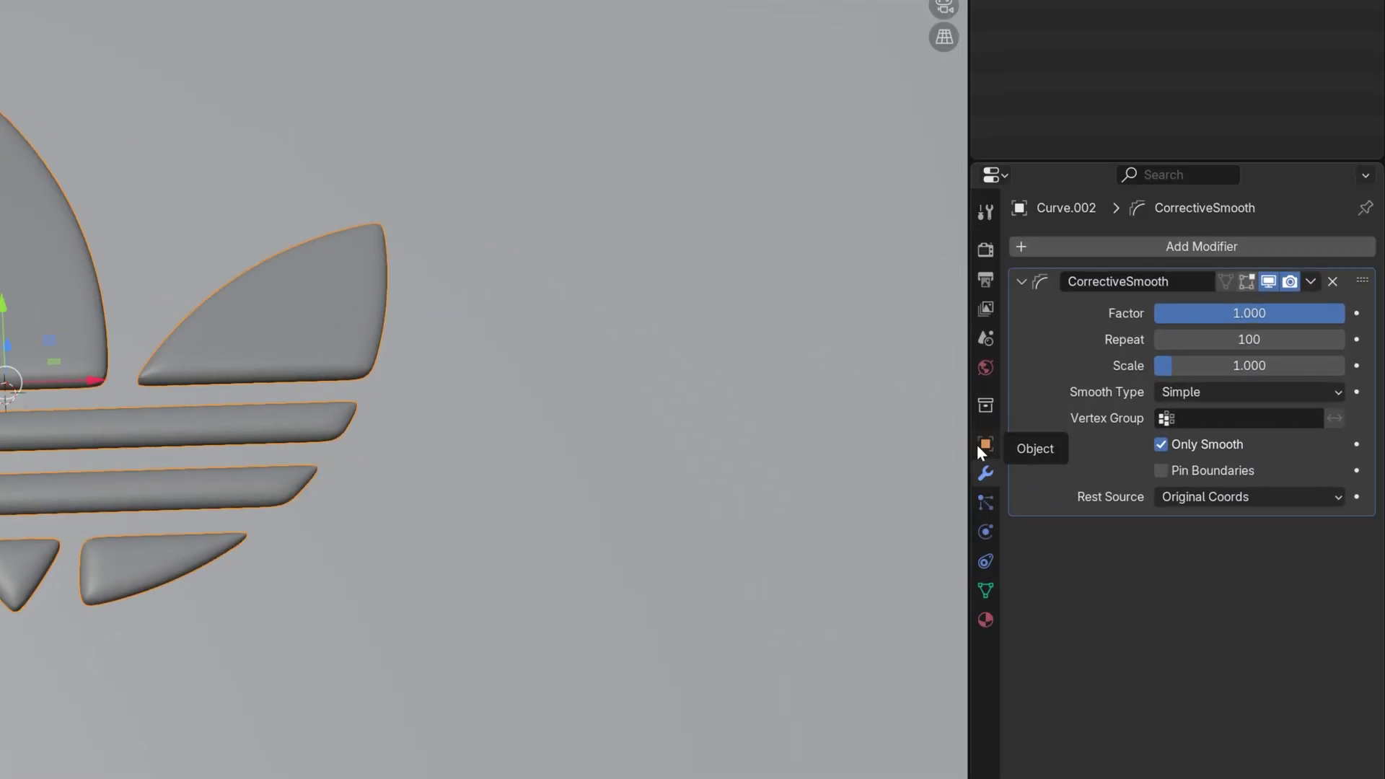
click(1153, 421)
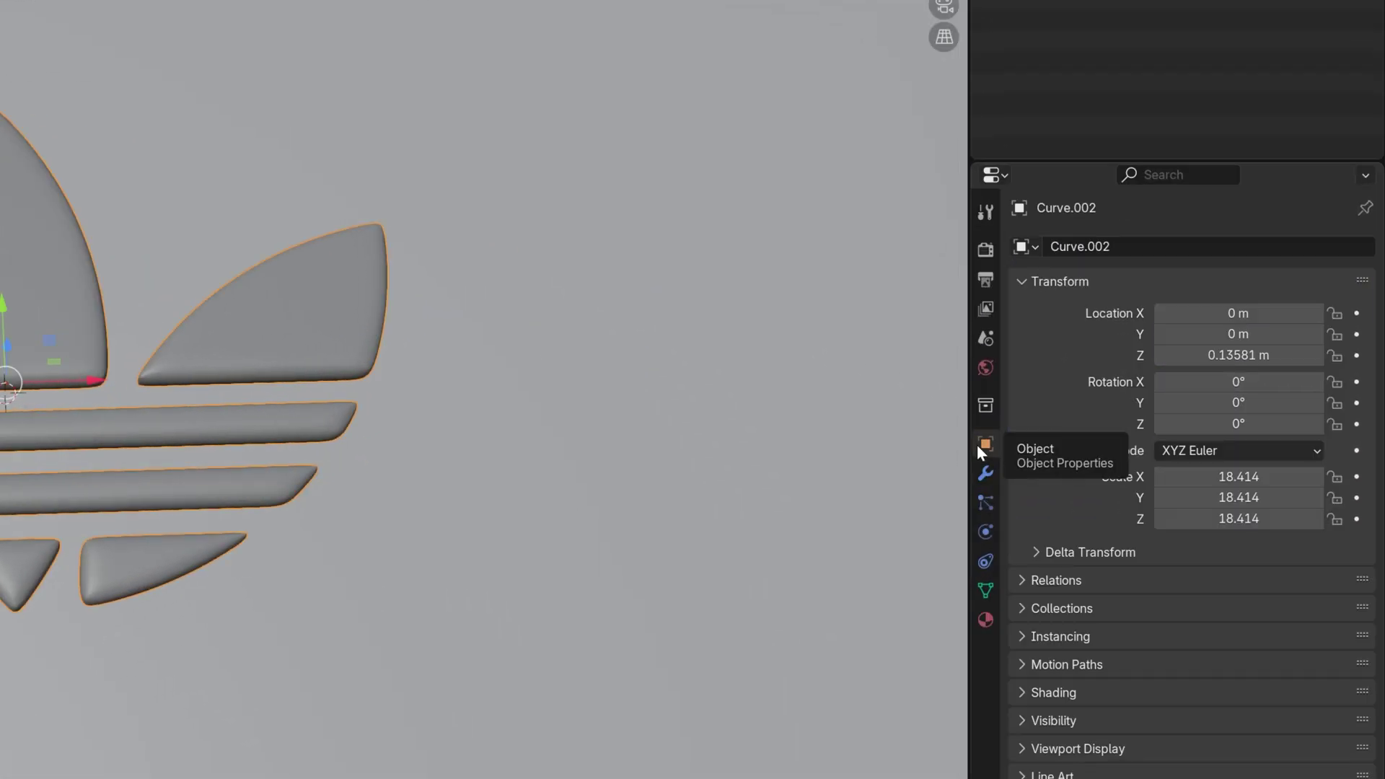
click(1190, 381)
text(90)
key(Return)
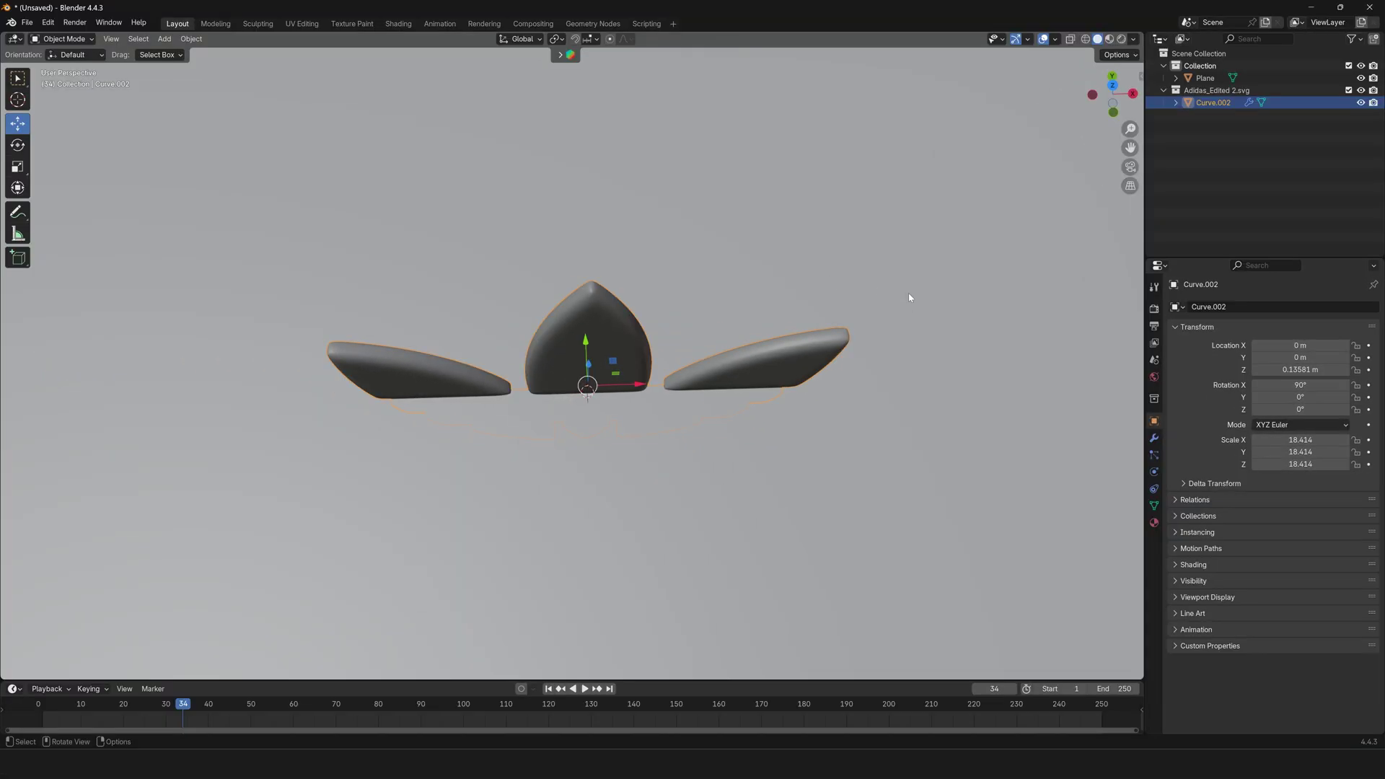
Set the plane's X rotation to 90° so it stands upright behind the logo
click(908, 294)
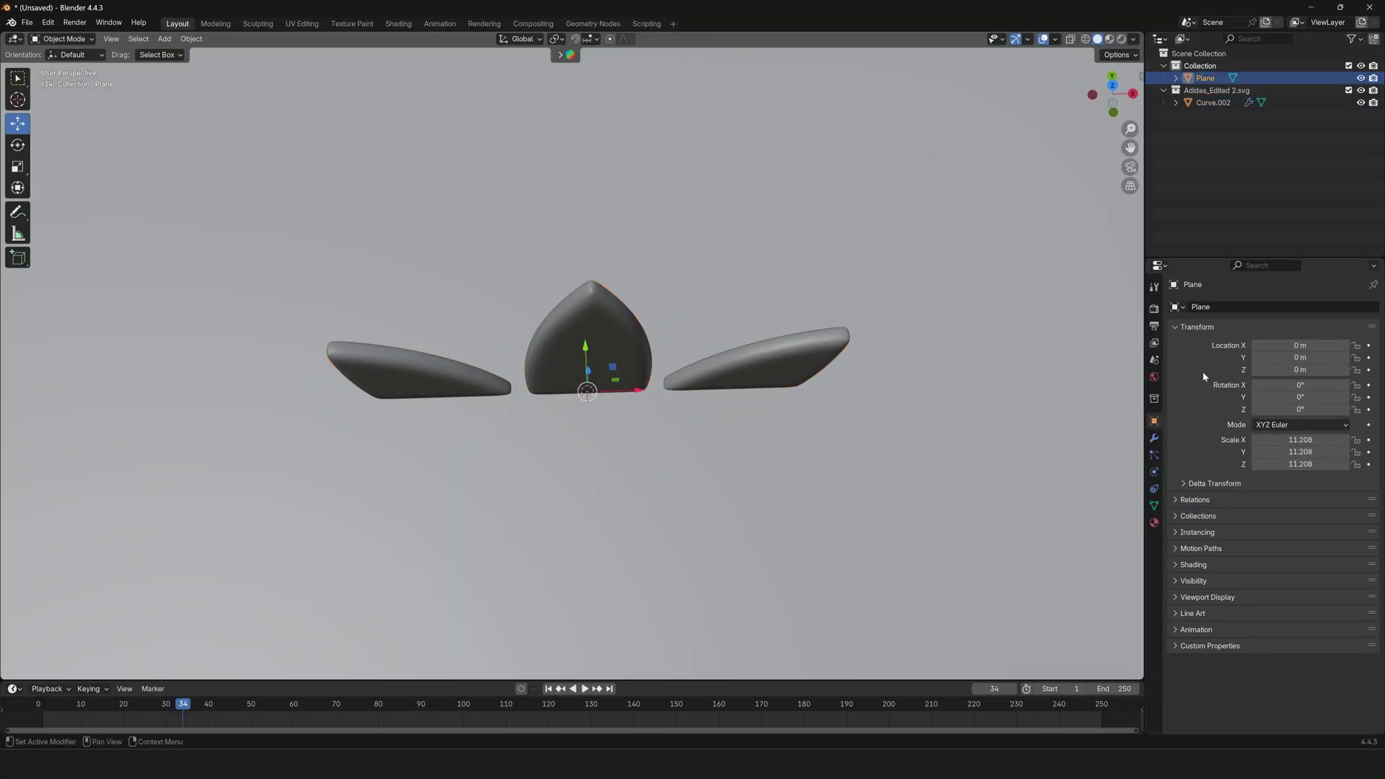
click(1291, 385)
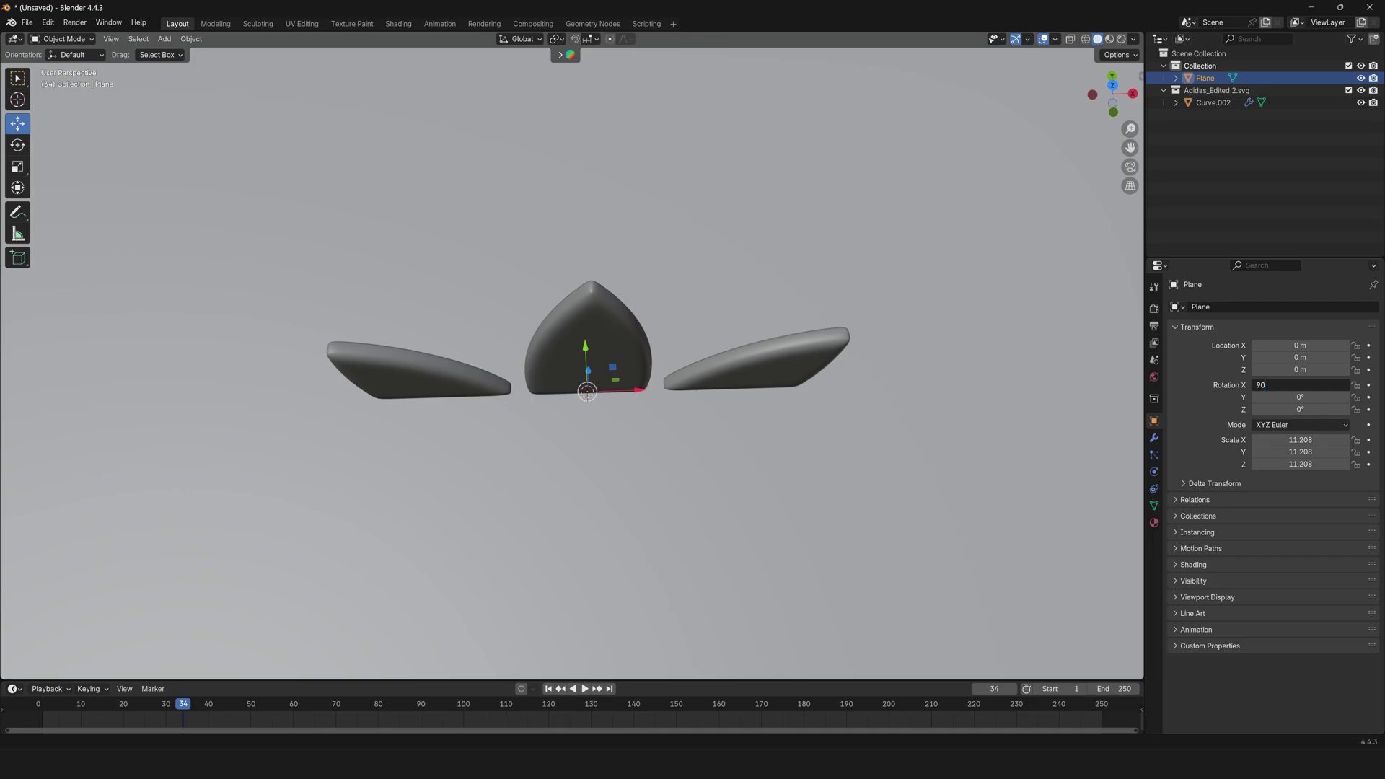
text(90)
key(Return)
middle_drag(476, 382, 613, 306)
drag(582, 287, 575, 287)
middle_drag(765, 303, 674, 315)
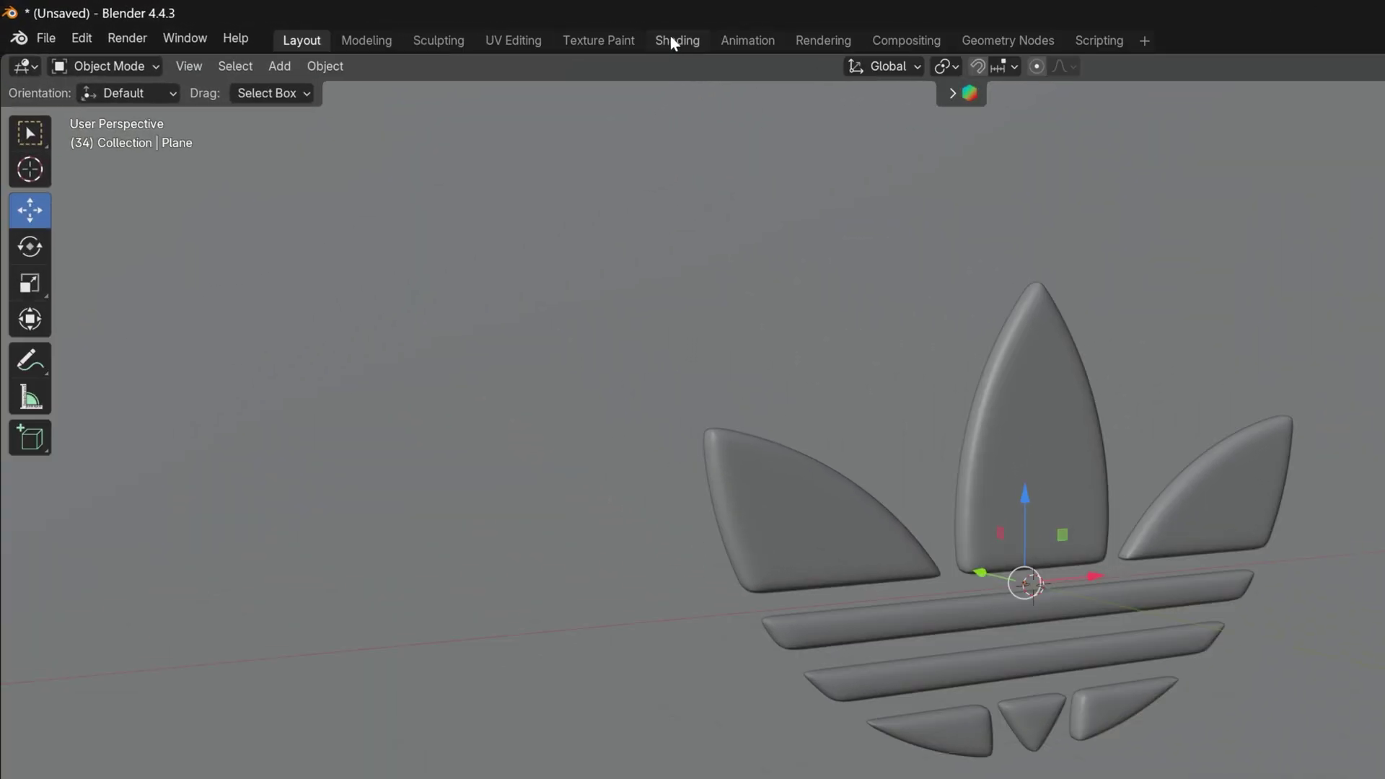
Switch to the Shading workspace and set the render engine to Cycles with GPU Compute as the device
click(672, 42)
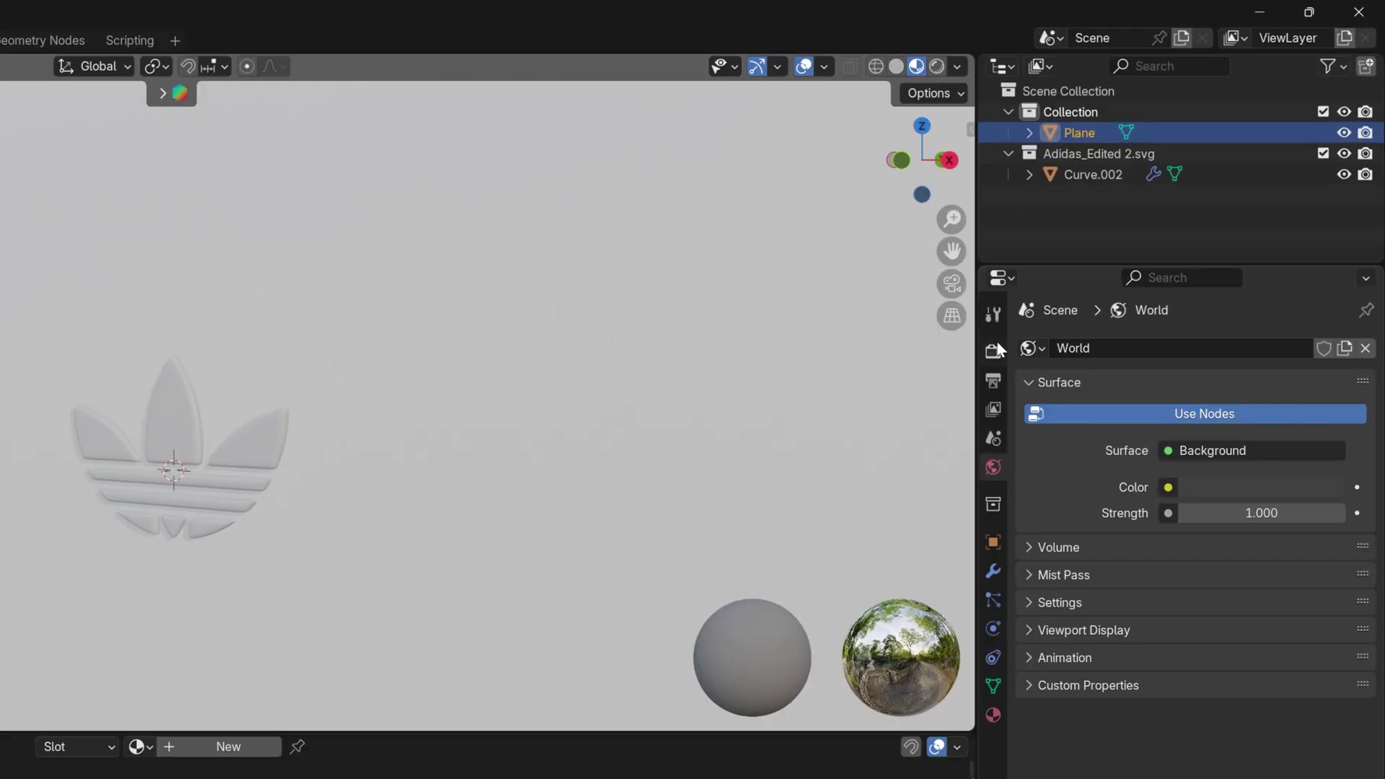
click(996, 349)
click(1232, 346)
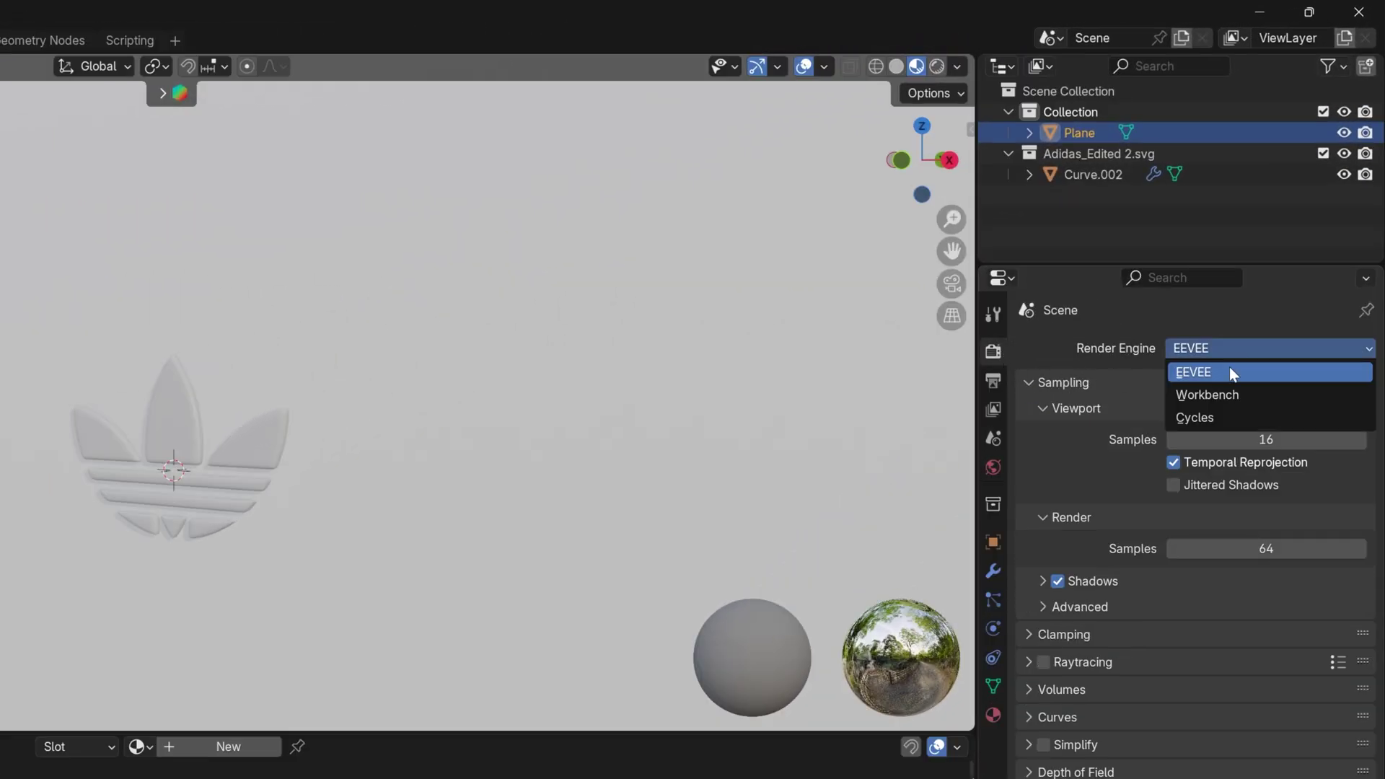
click(1228, 417)
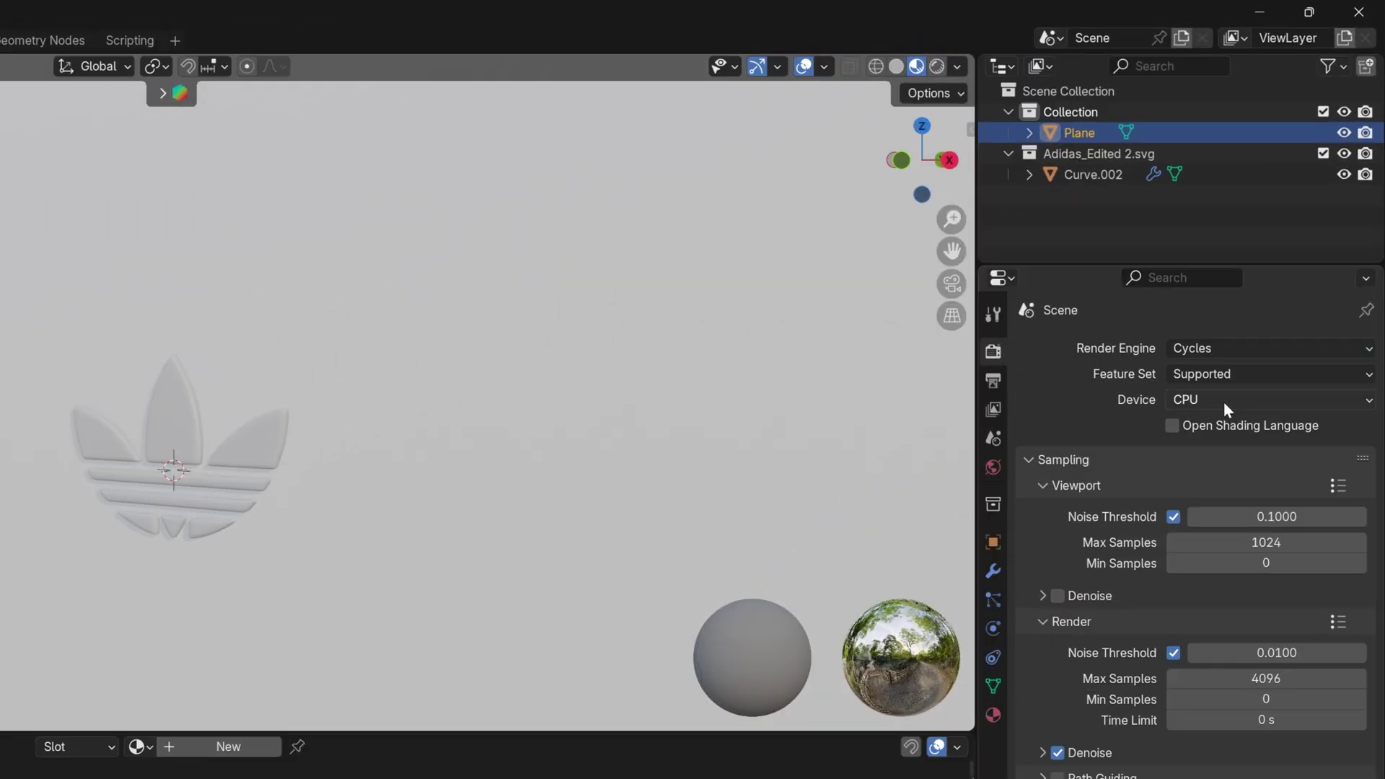
click(1223, 401)
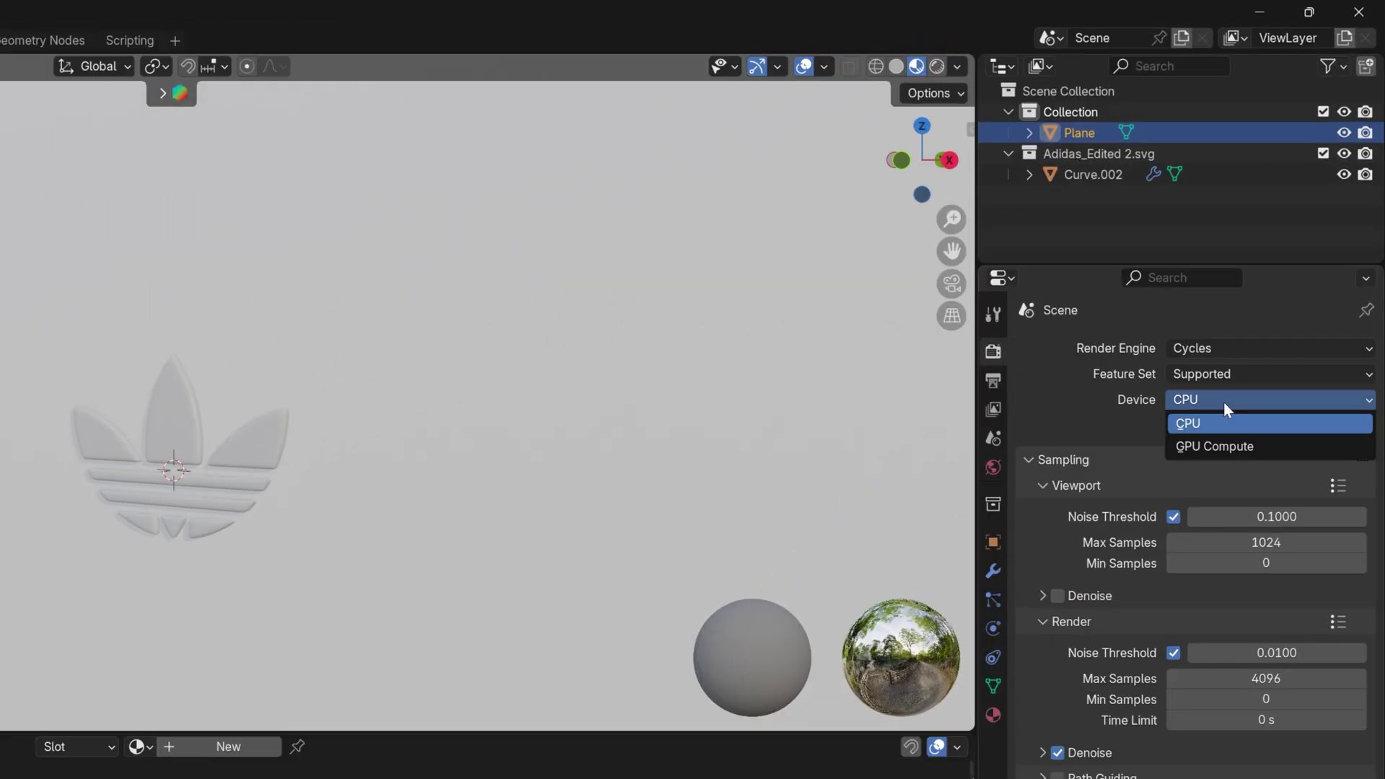
click(1237, 447)
Set the viewport's maximum samples to 50
click(1255, 516)
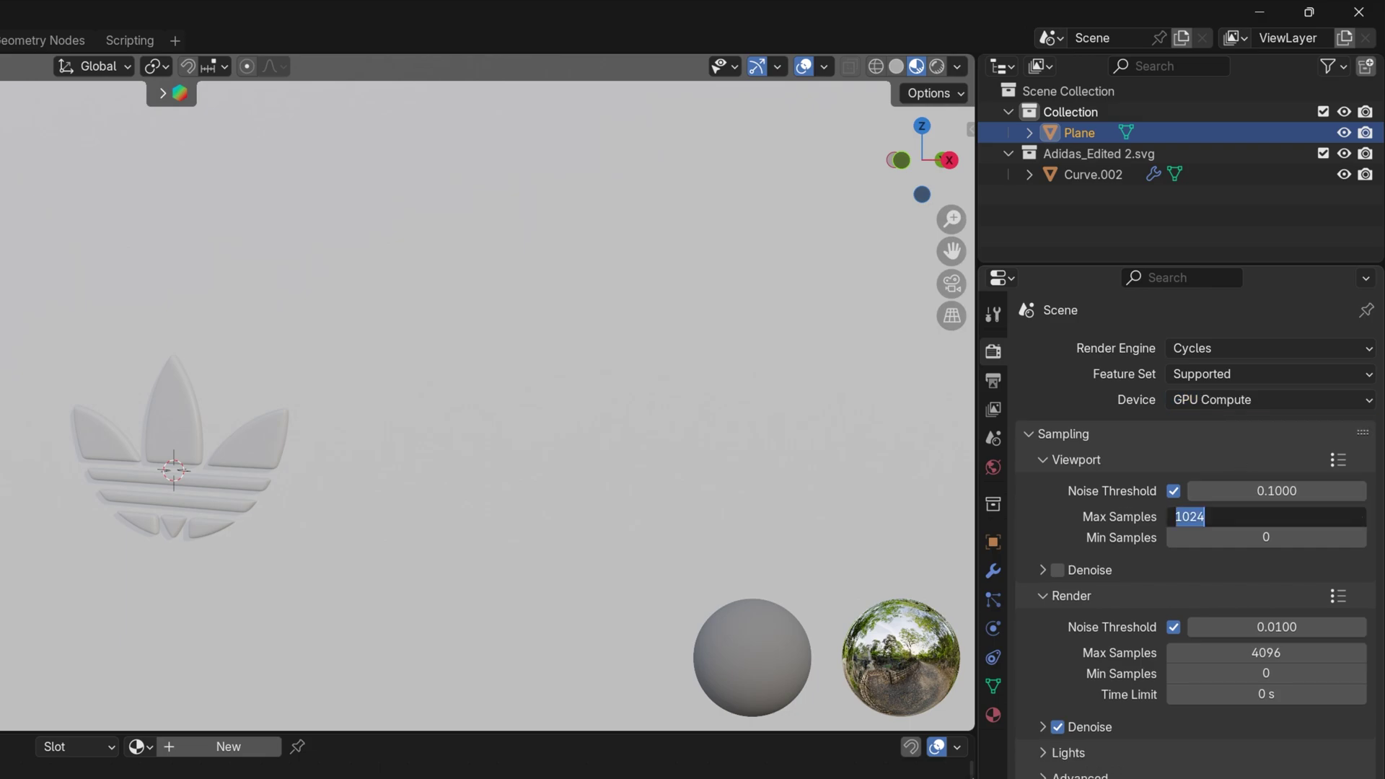
text(50)
key(Return)
Select the logo and unlink the SVGMat material from its first slot
scroll(232, 509, up, 3)
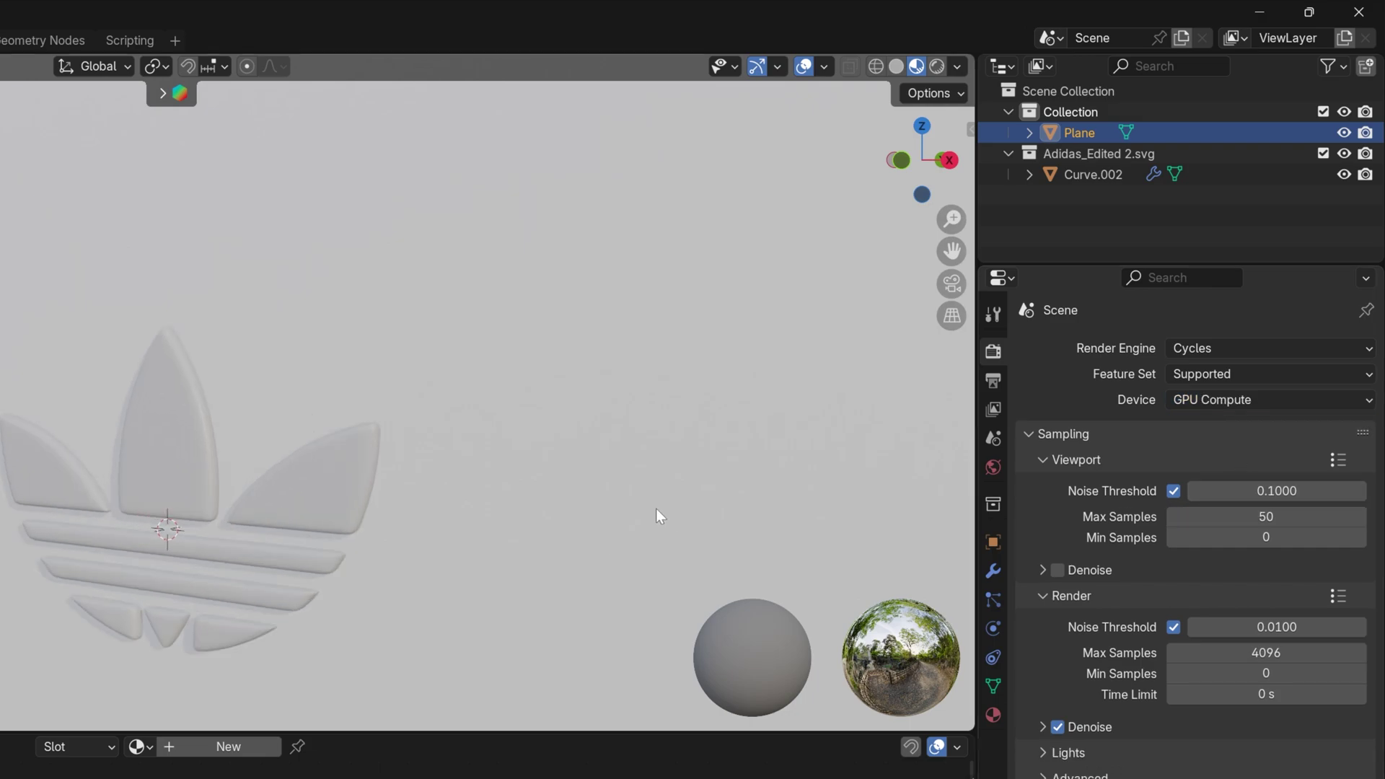
scroll(496, 484, up, 2)
click(312, 481)
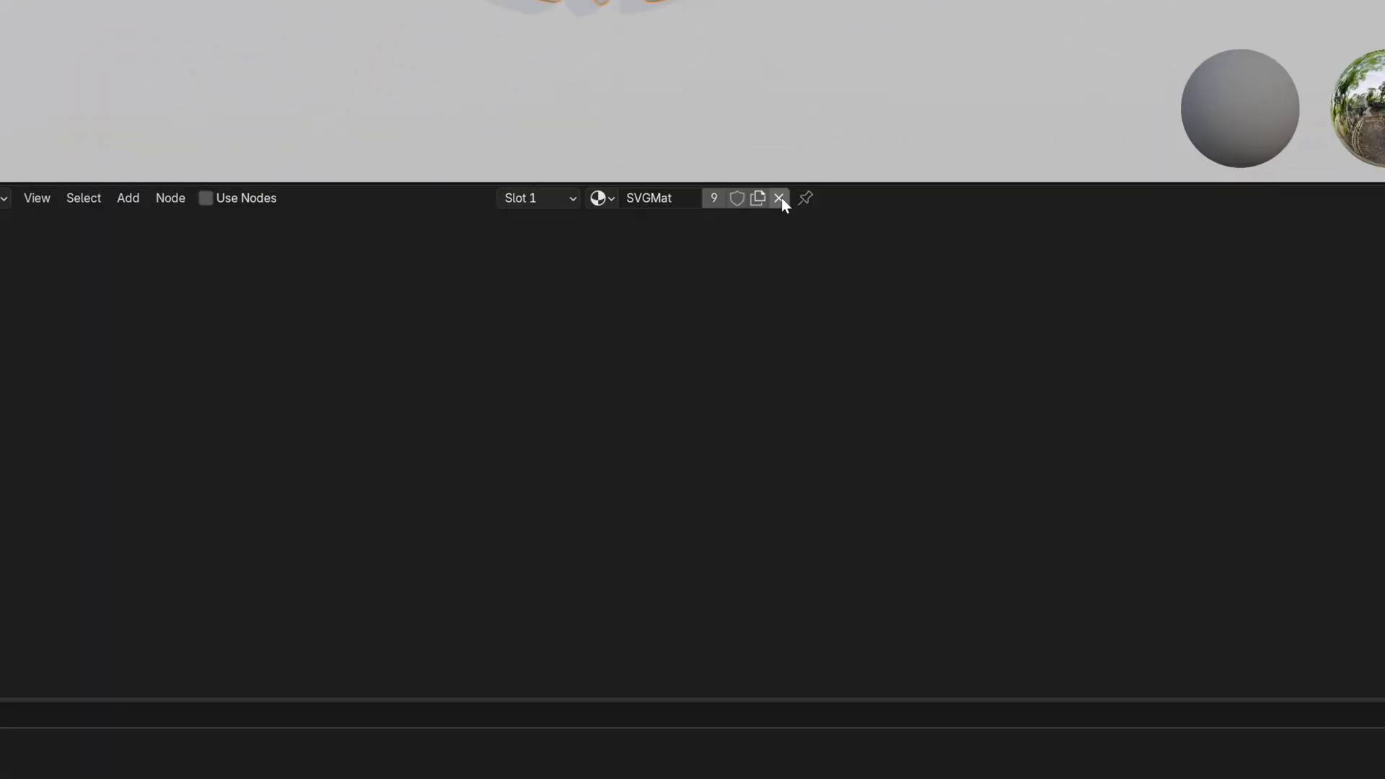
click(780, 197)
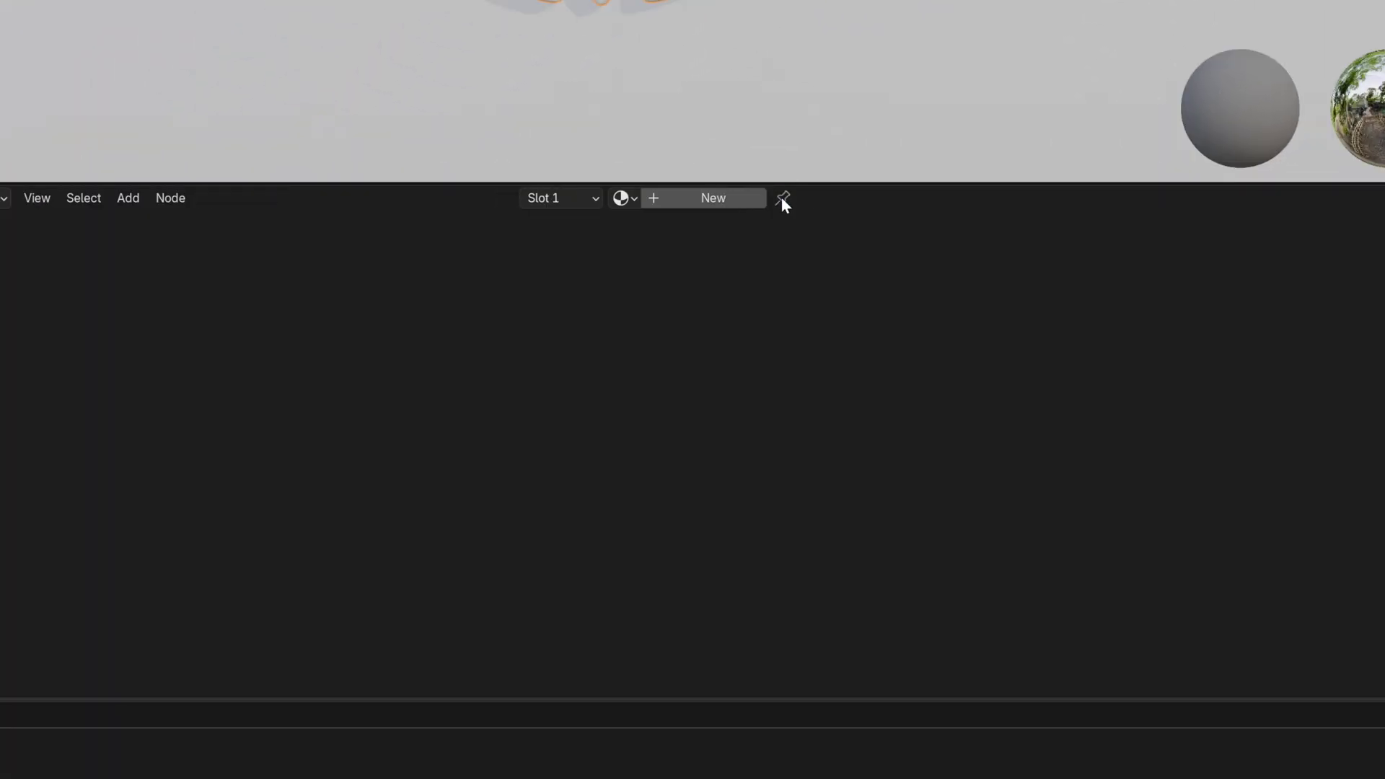
Create a new material for the logo and set its Metallic to 1.0 and Roughness to 0.1
click(711, 198)
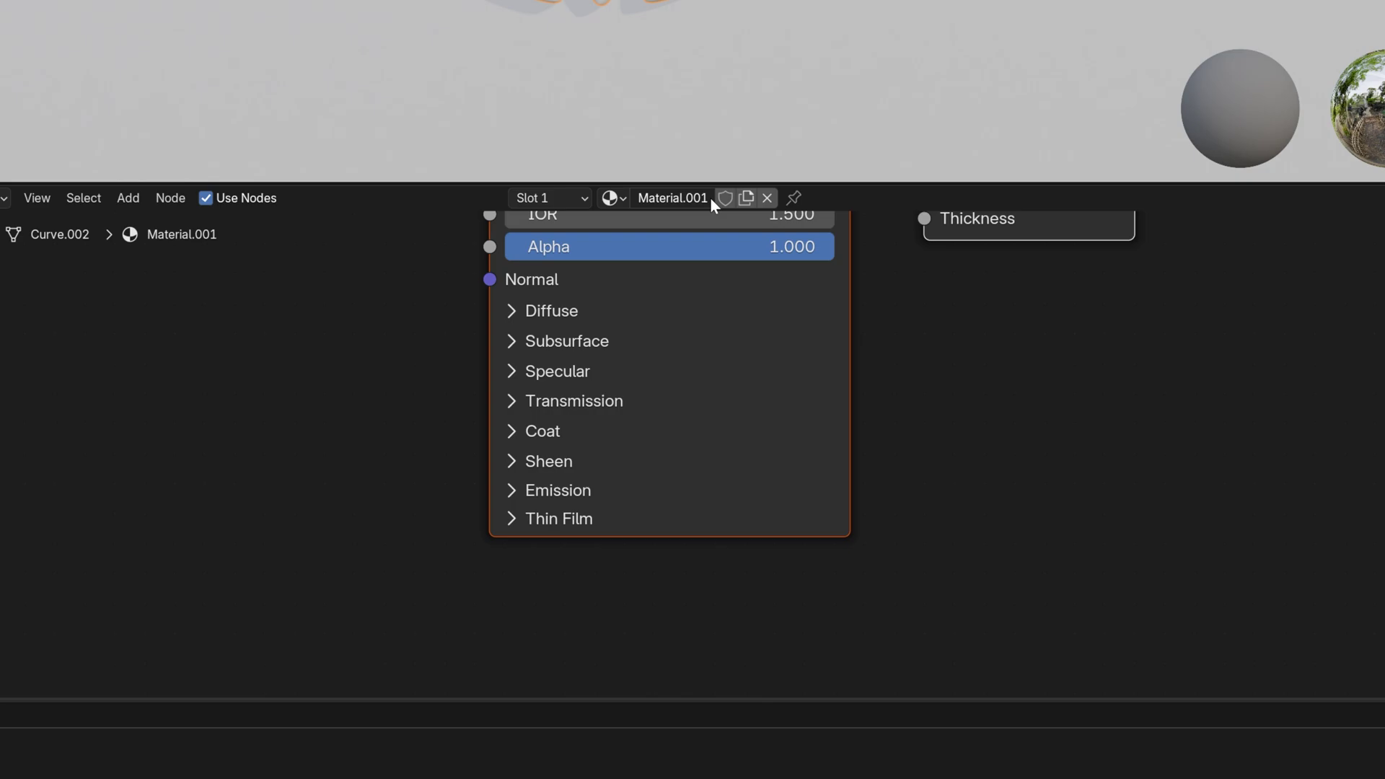
middle_drag(724, 248, 637, 408)
drag(463, 381, 766, 381)
click(557, 414)
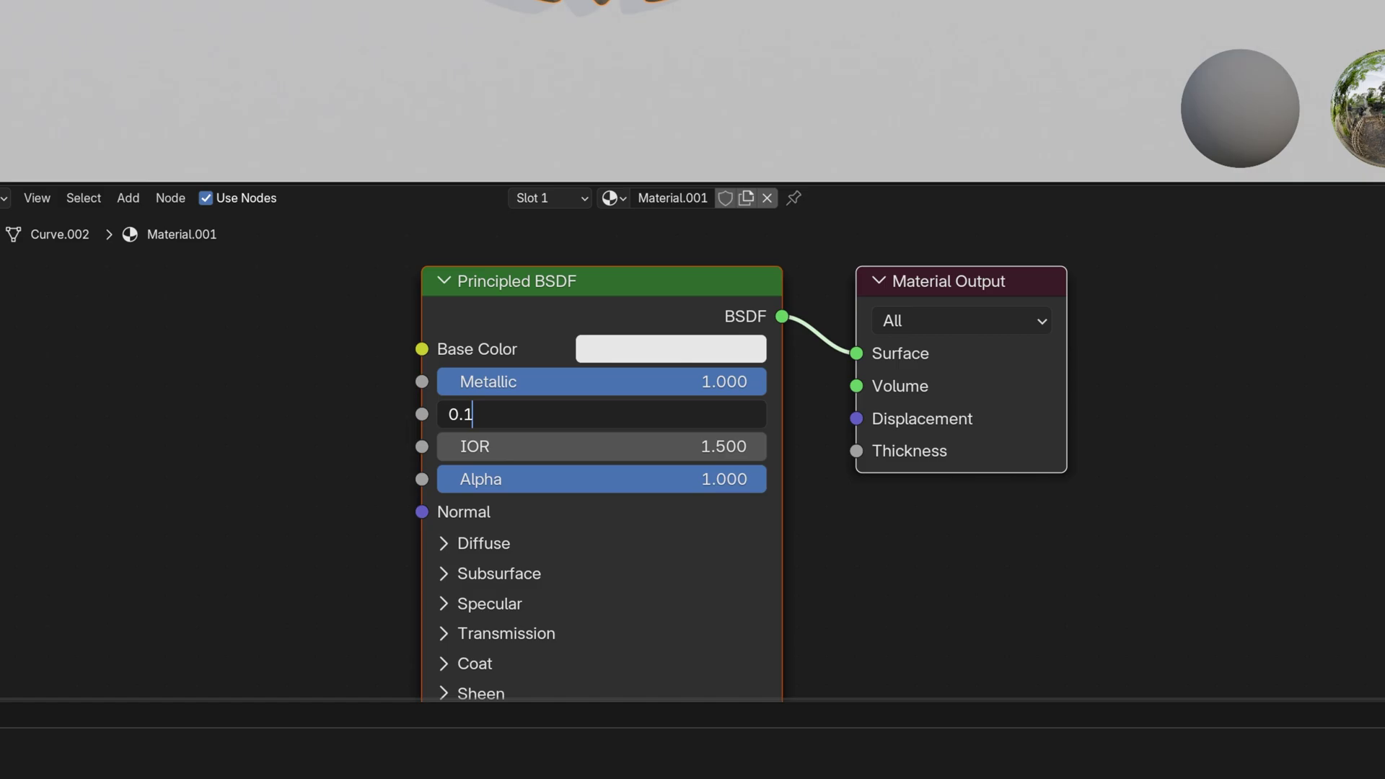
text(0.1)
key(Return)
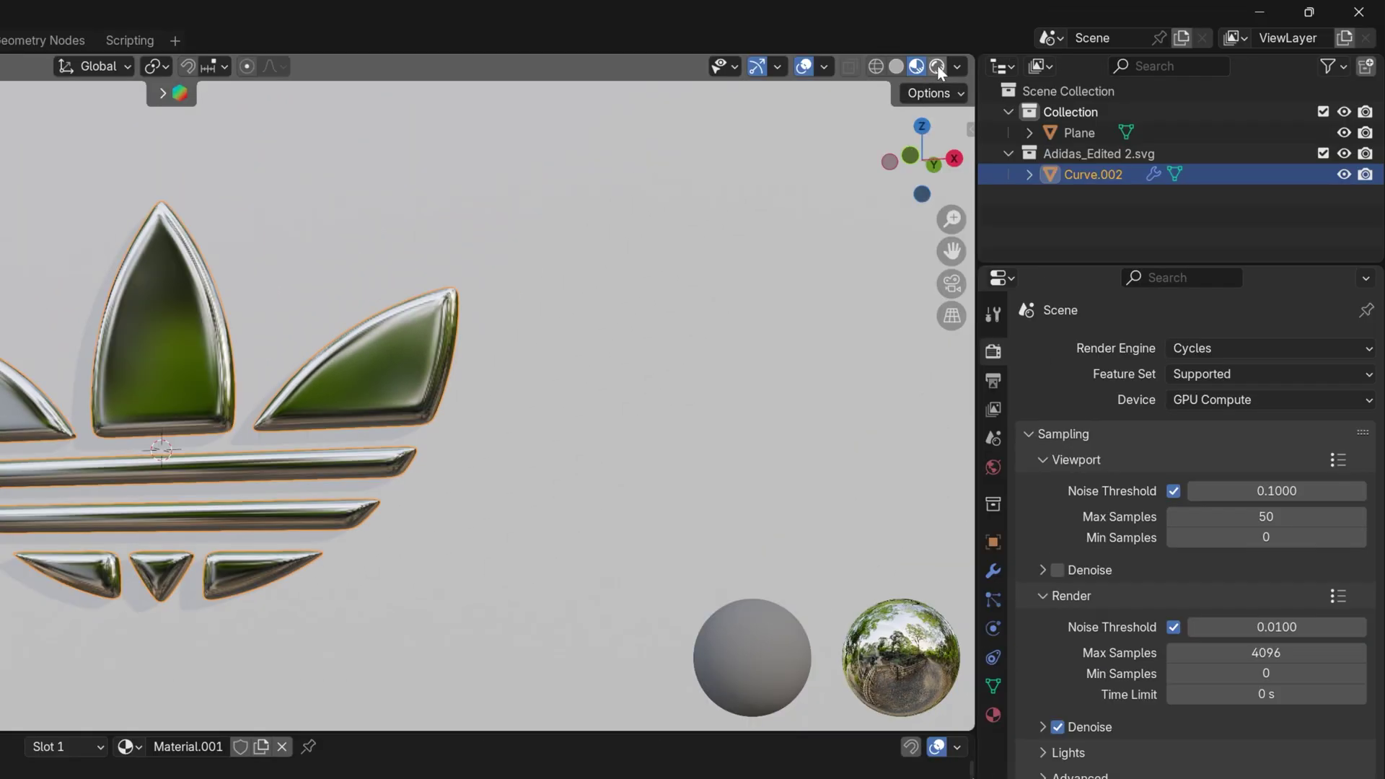
Show the viewport in rendered shading and set the shader editor's type to World
click(937, 66)
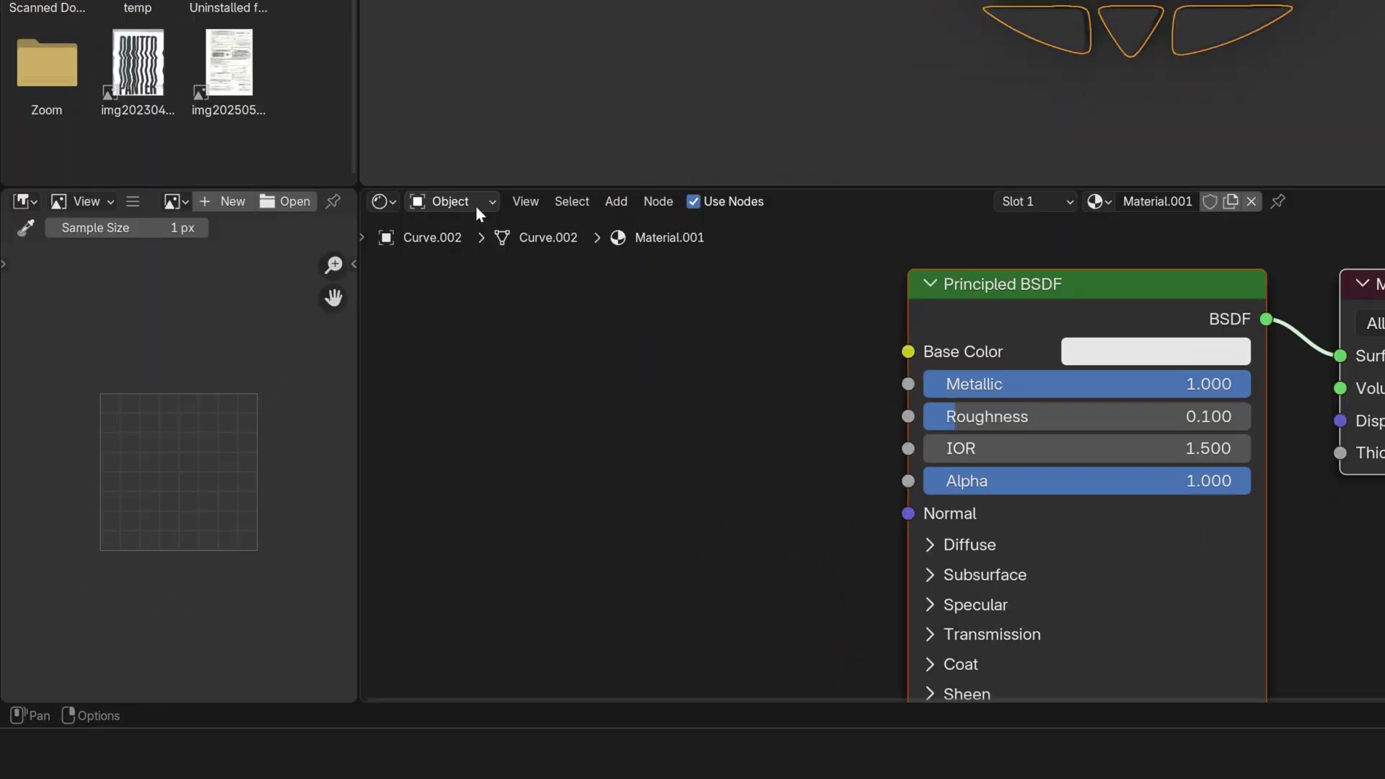
click(267, 440)
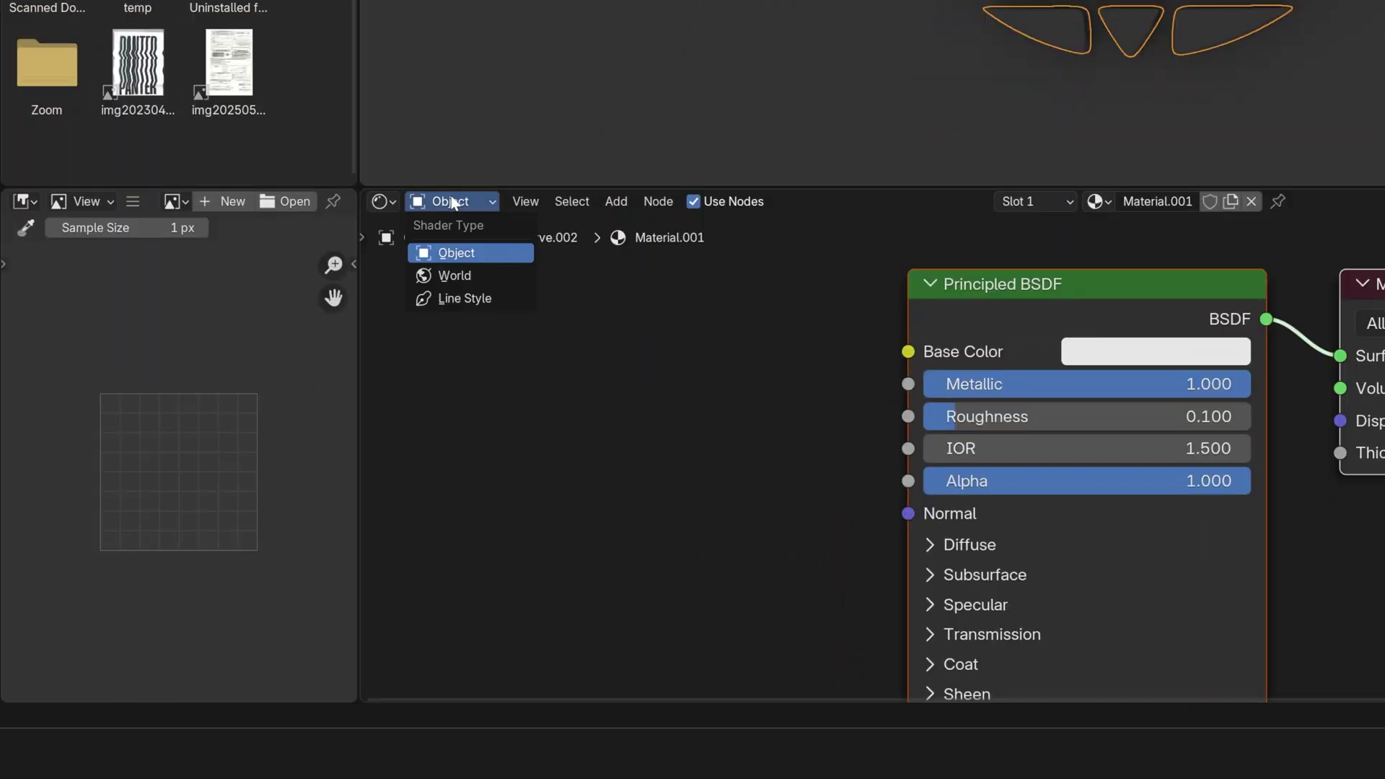
click(470, 277)
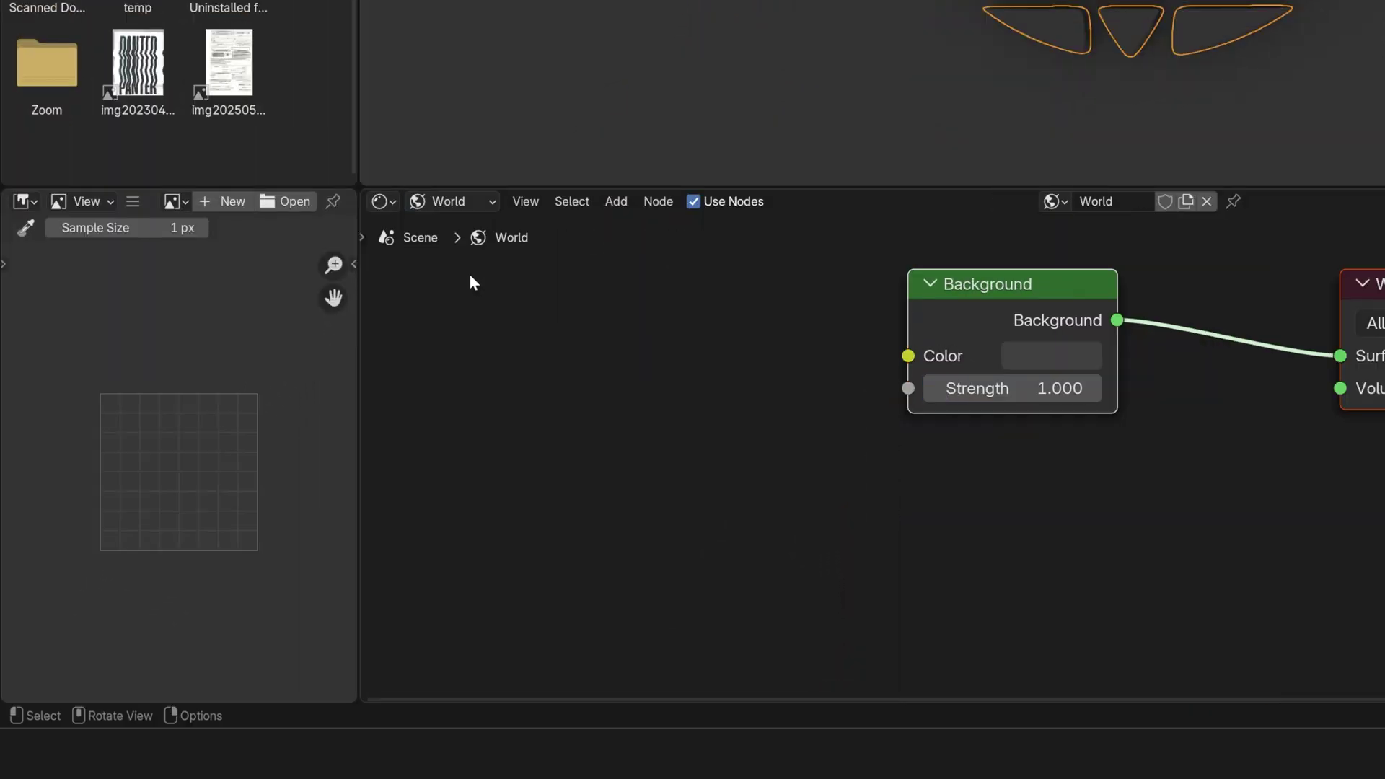
Add an Environment Texture node in front of the world's Background node
middle_drag(471, 353, 841, 383)
scroll(841, 383, down, 2)
click(841, 383)
key(shift+a)
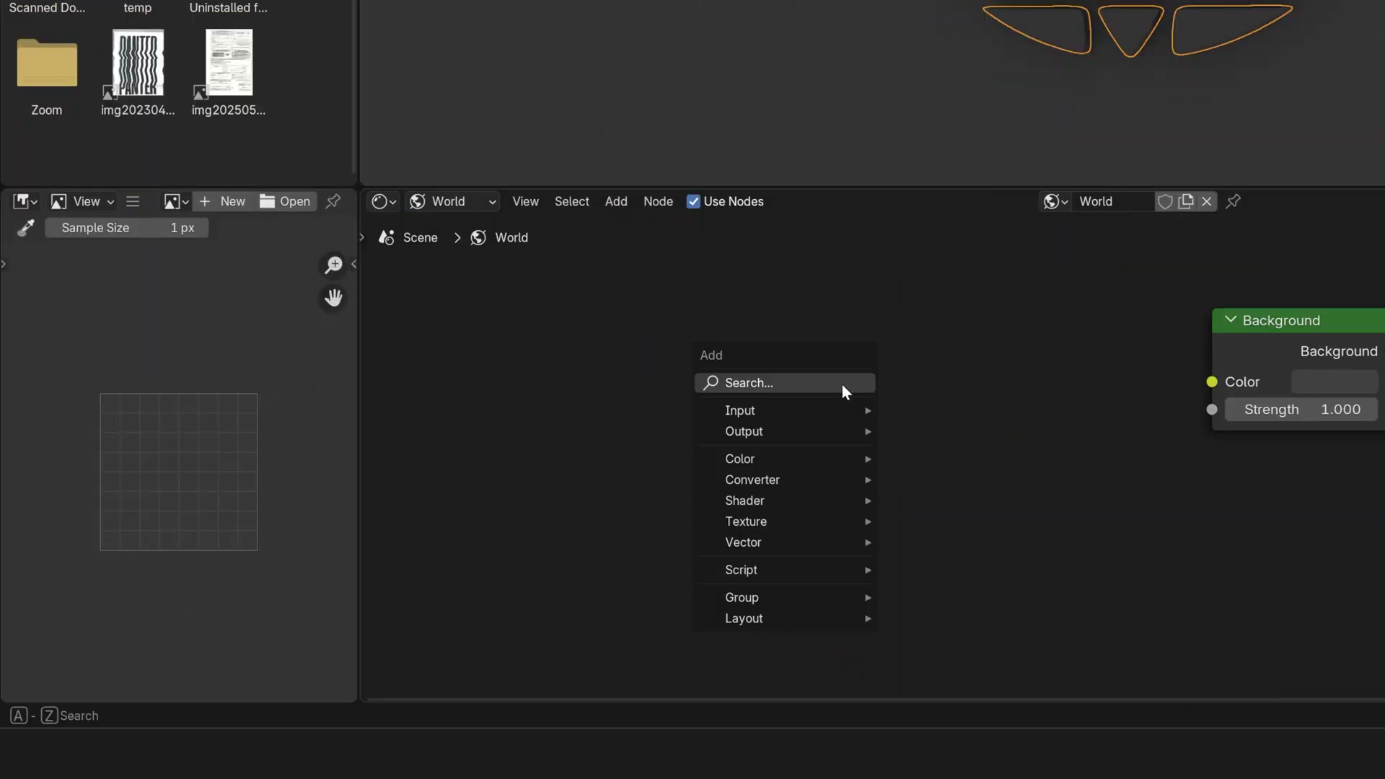
click(841, 383)
text(environmen)
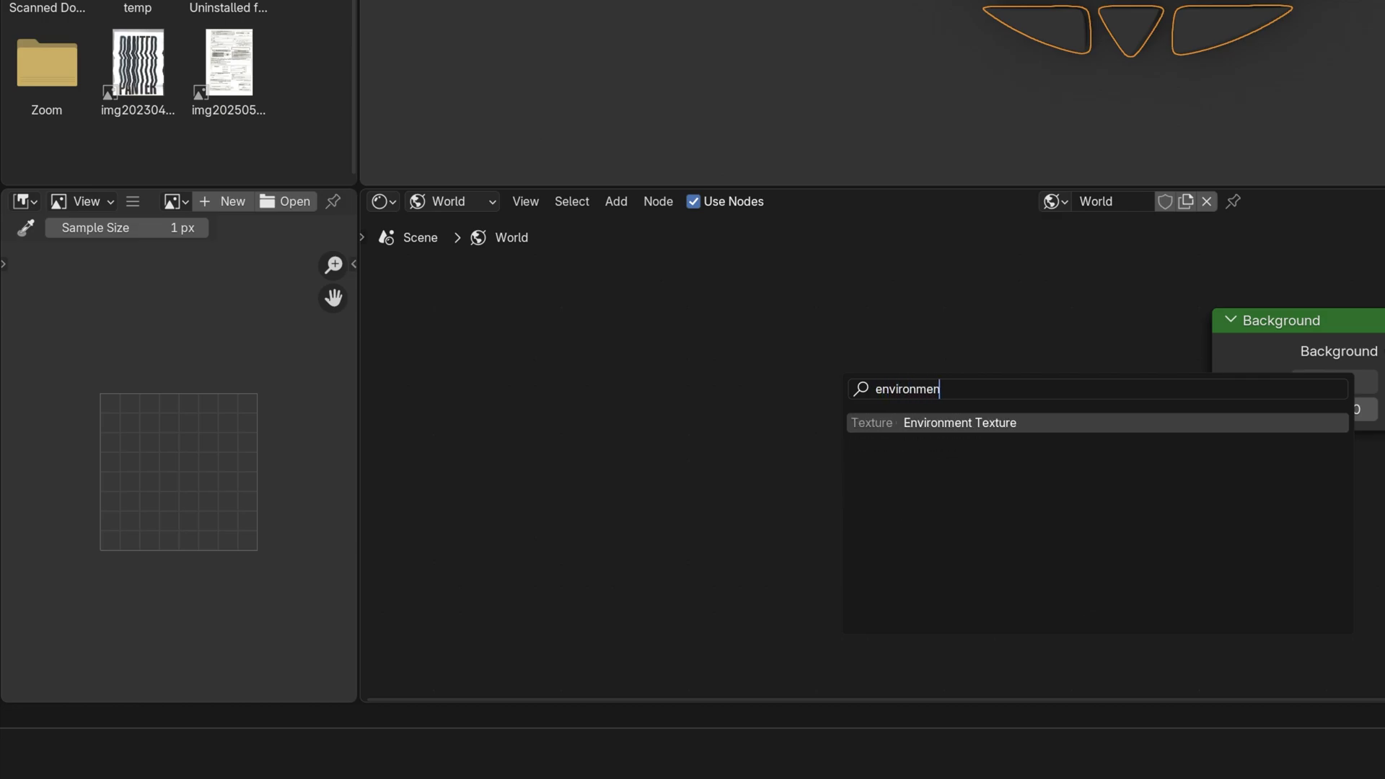
text(t)
key(Return)
click(948, 303)
Add a Mapping node in front of the Environment Texture node
key(shift+a)
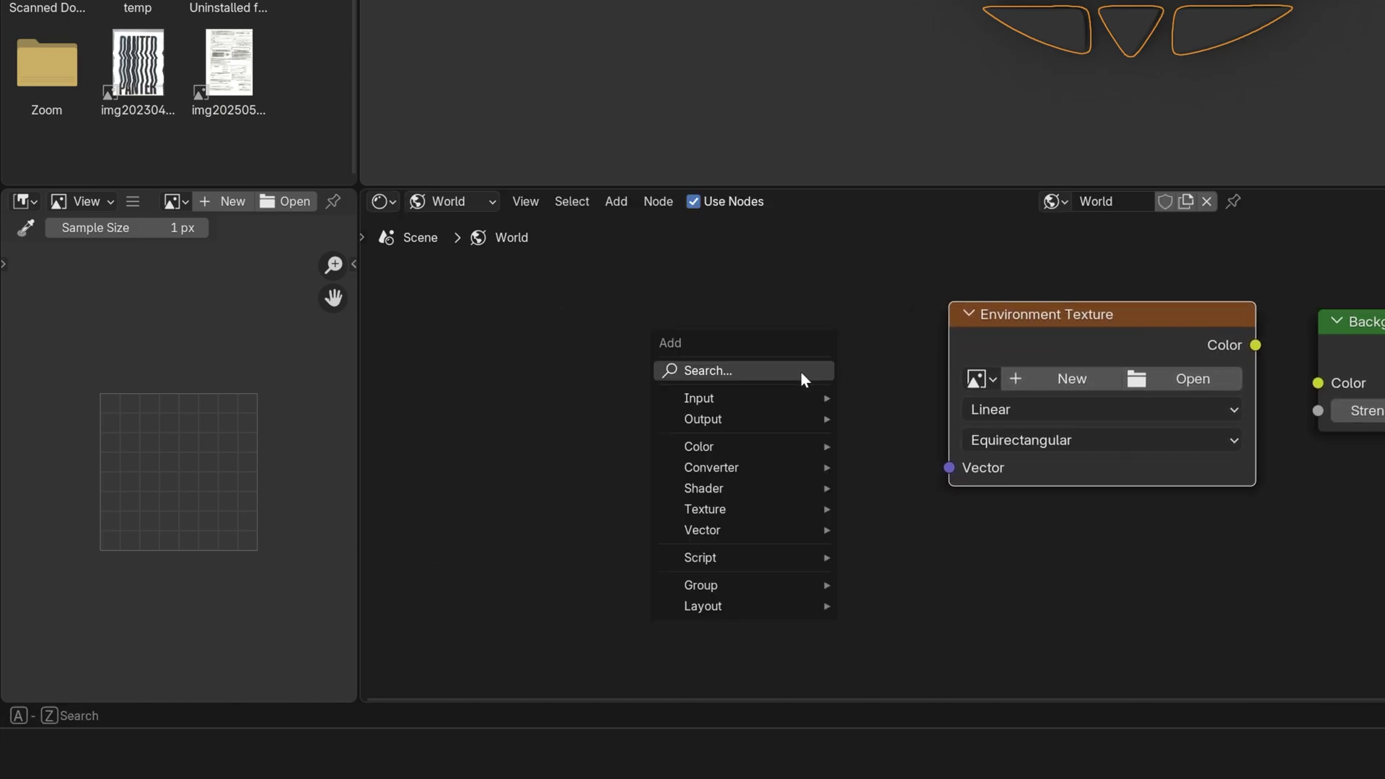
click(801, 372)
text(mapping)
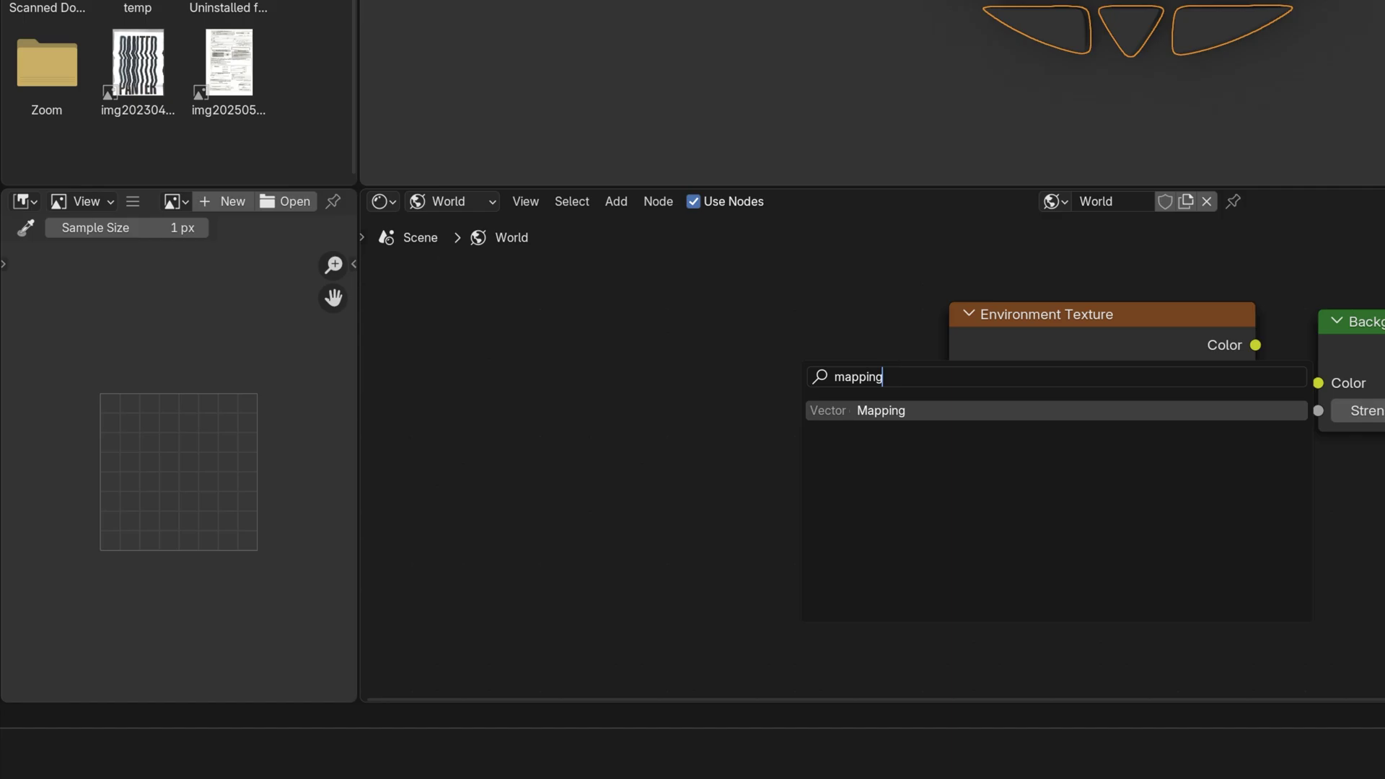
key(Return)
click(1010, 339)
Add a Texture Coordinate node in front of the Mapping node
key(shift+a)
click(723, 311)
text(coor)
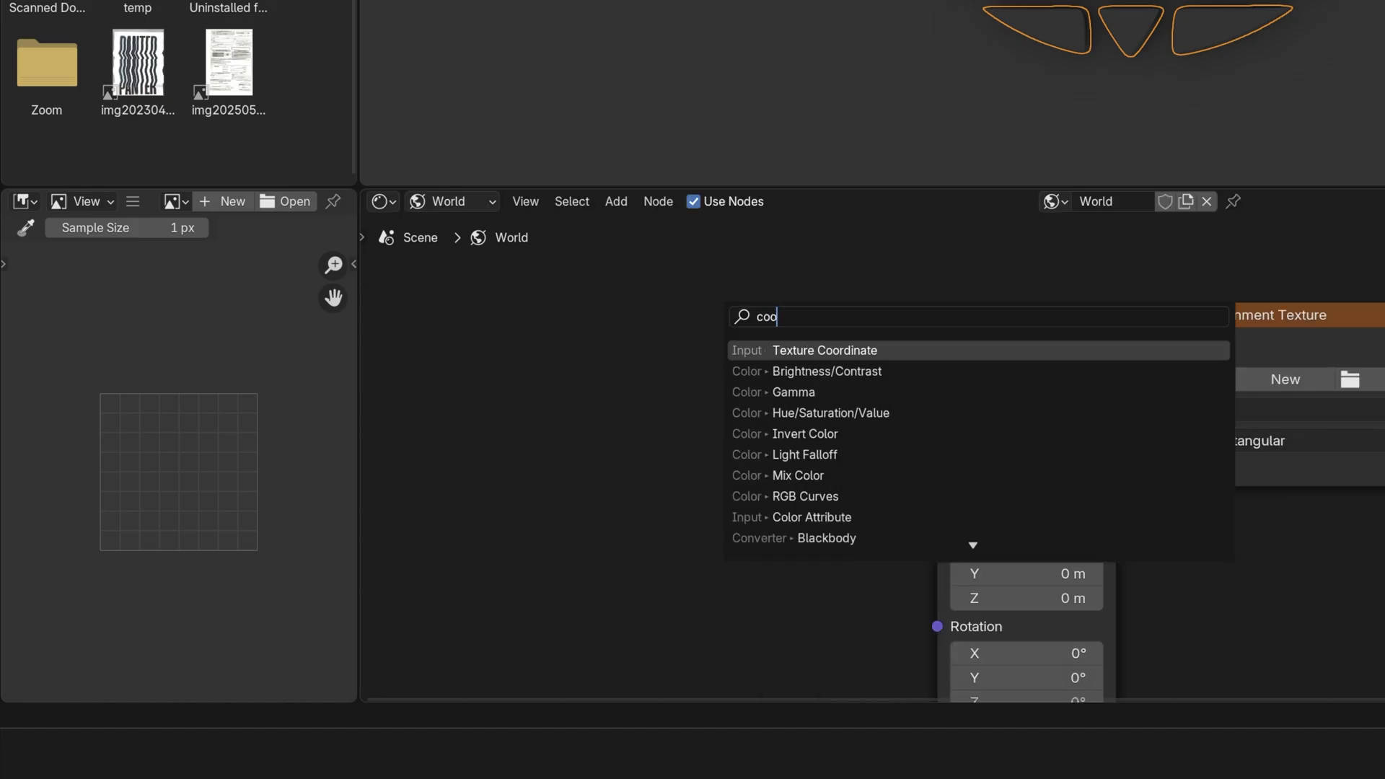
key(Return)
click(667, 283)
Link Generated coordinates through the Mapping vector to the Environment Texture, and its Color output to the Background color
drag(851, 347, 913, 407)
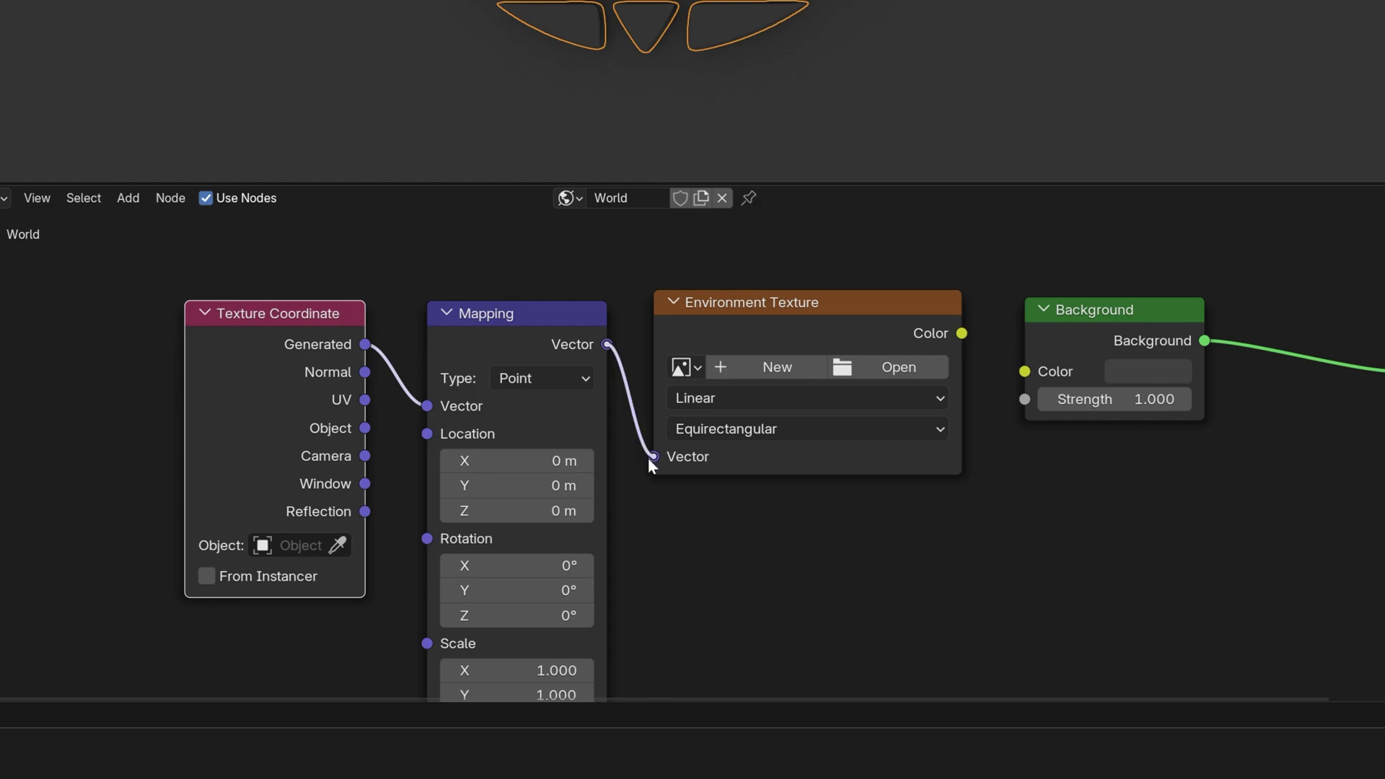
drag(1021, 388, 1022, 388)
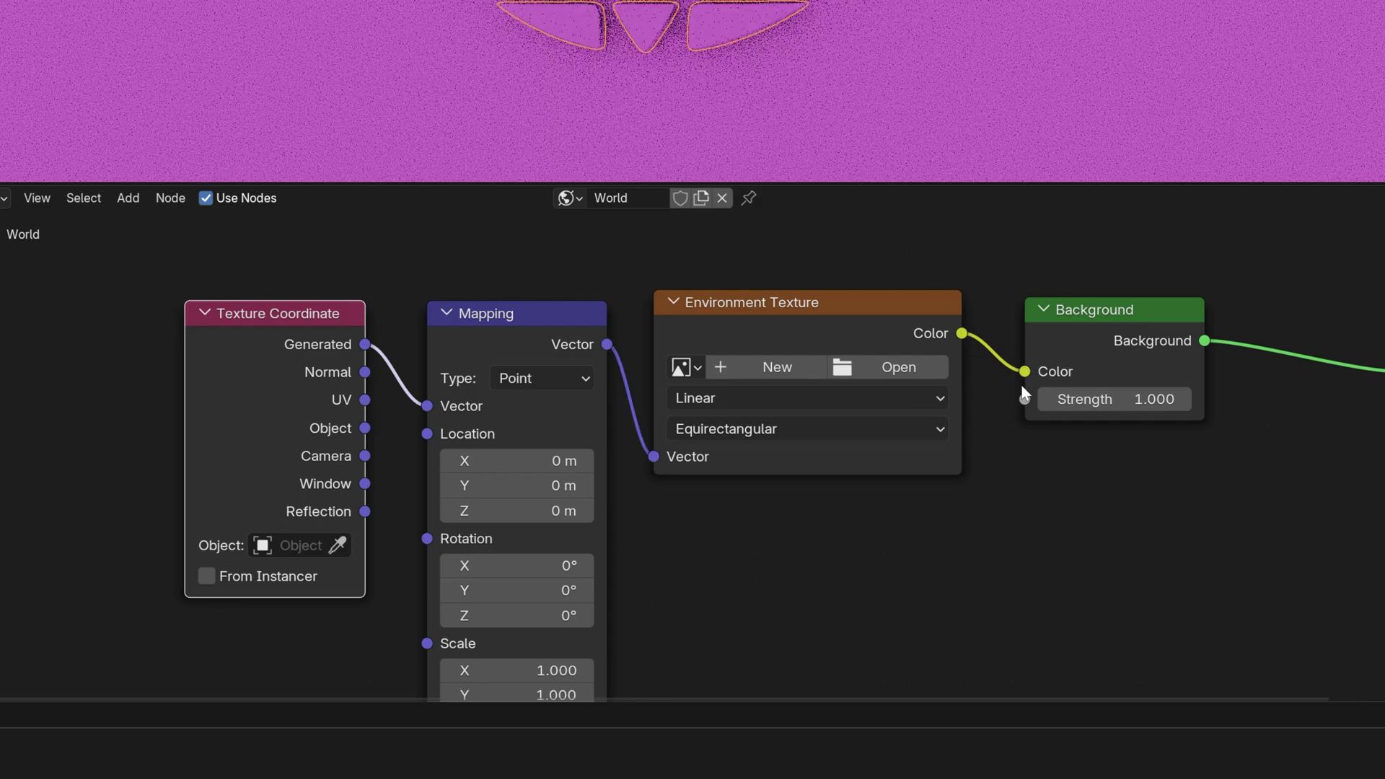
middle_drag(1022, 388, 876, 365)
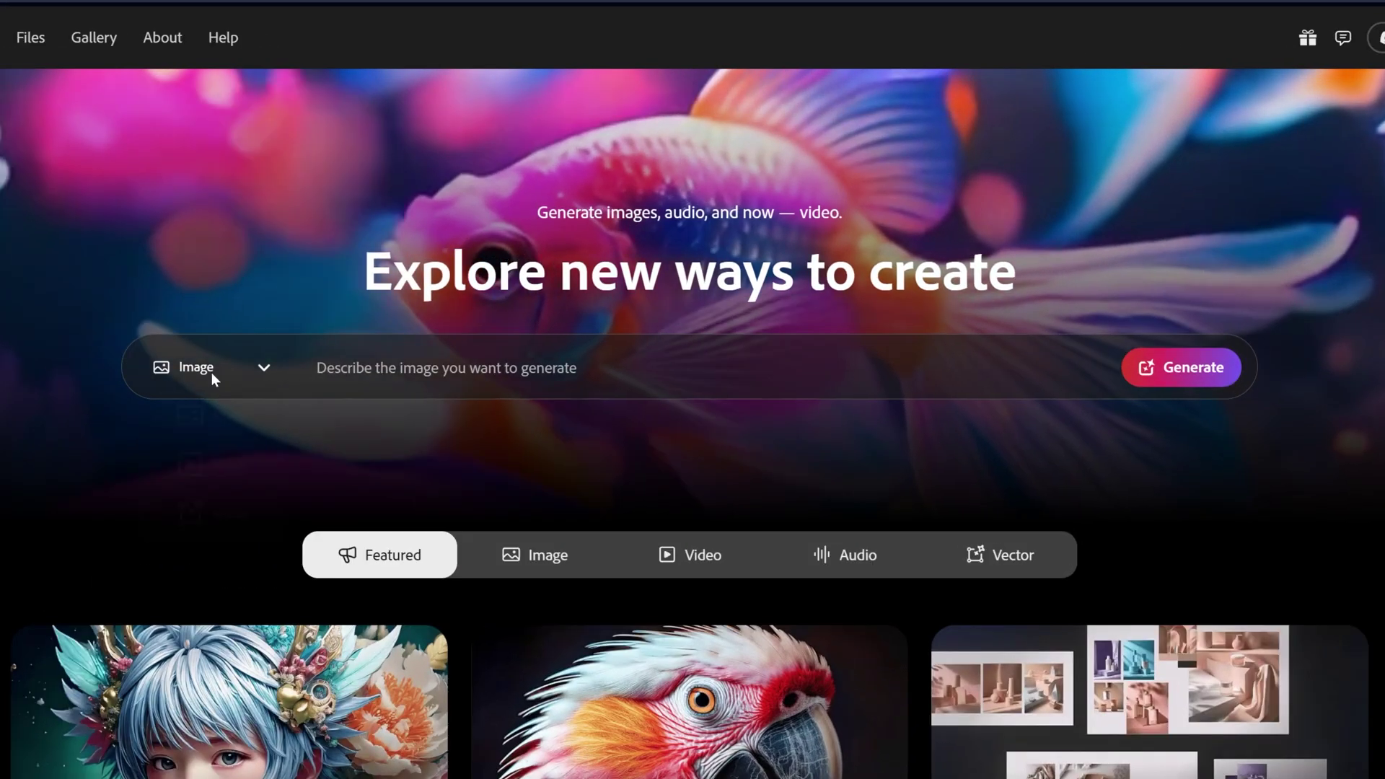
Switch to Adobe Firefly in the browser and open the text-to-image generator
click(210, 368)
click(206, 431)
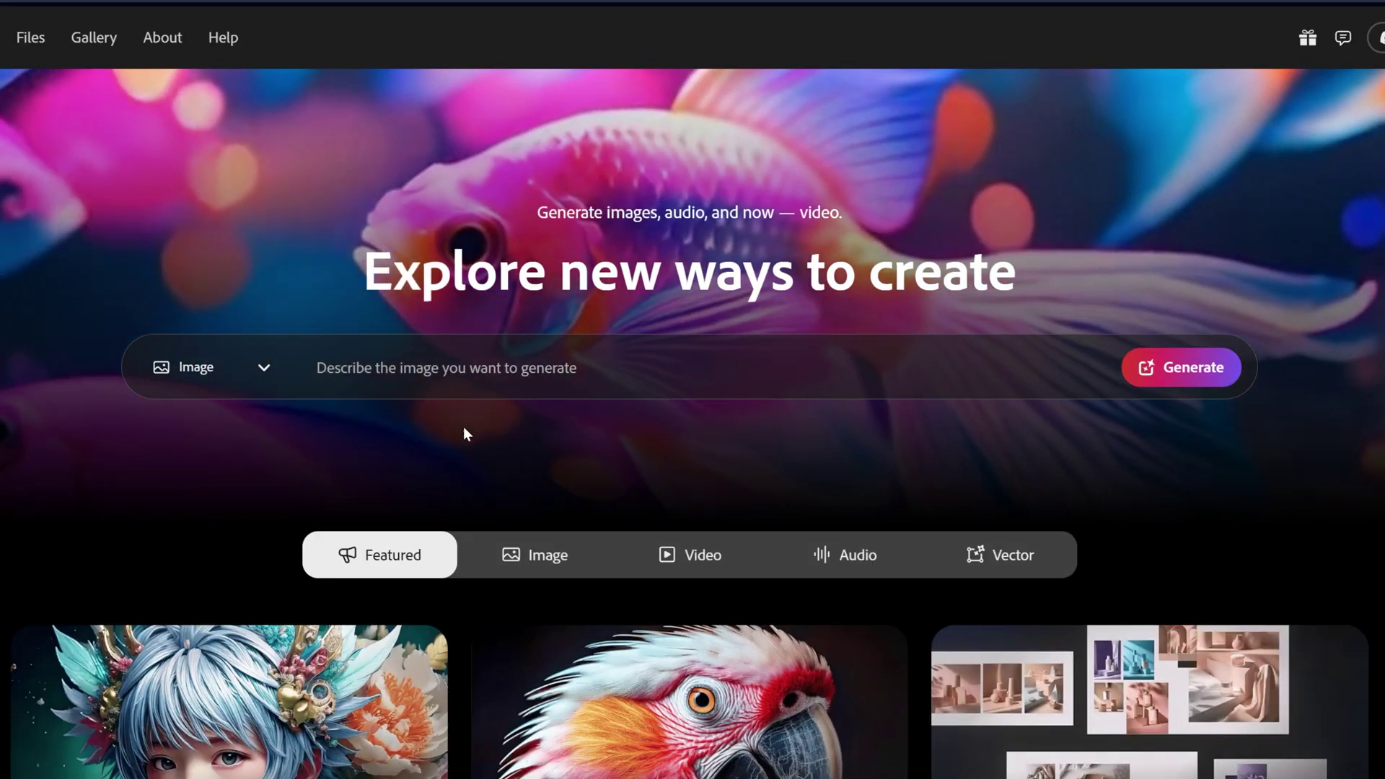
click(1175, 382)
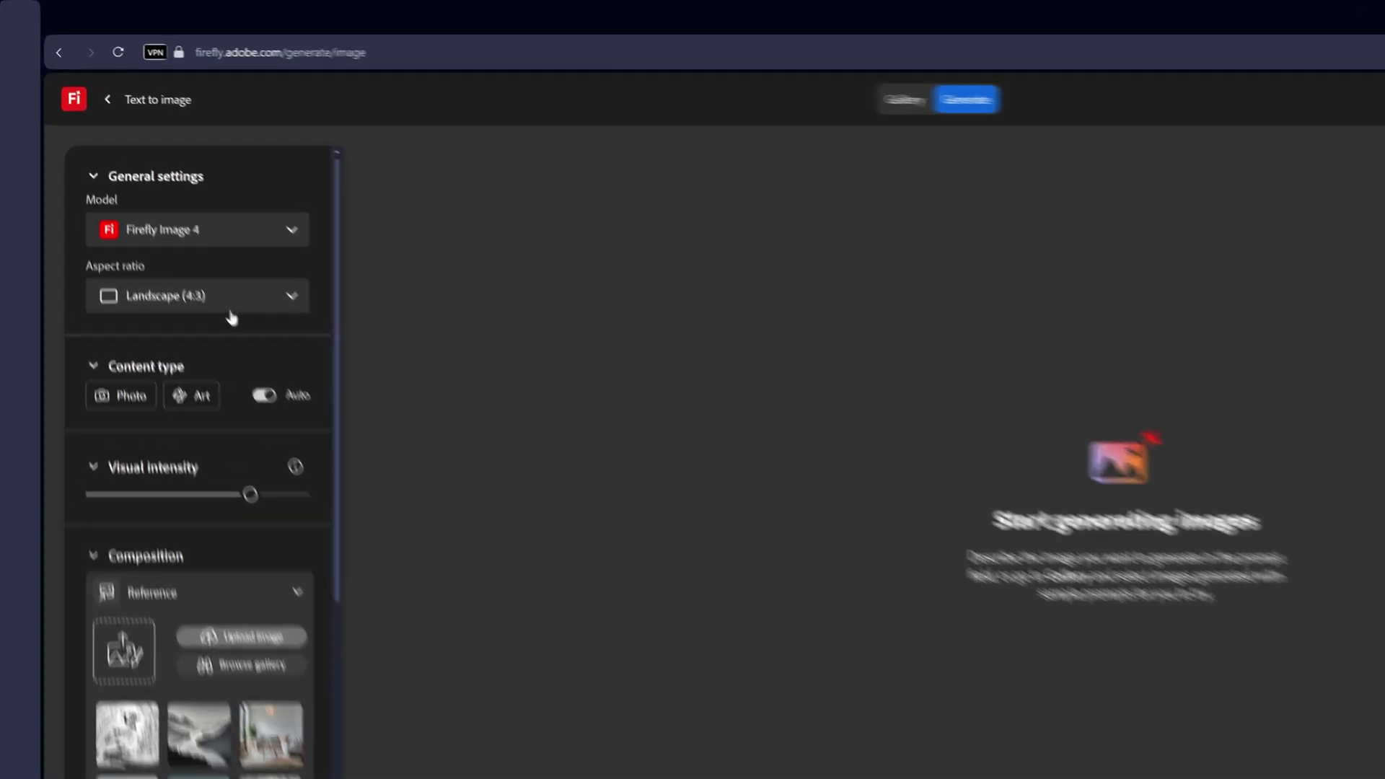
Set the image's aspect ratio to Widescreen (16:9) and its content type to Photo
click(35, 238)
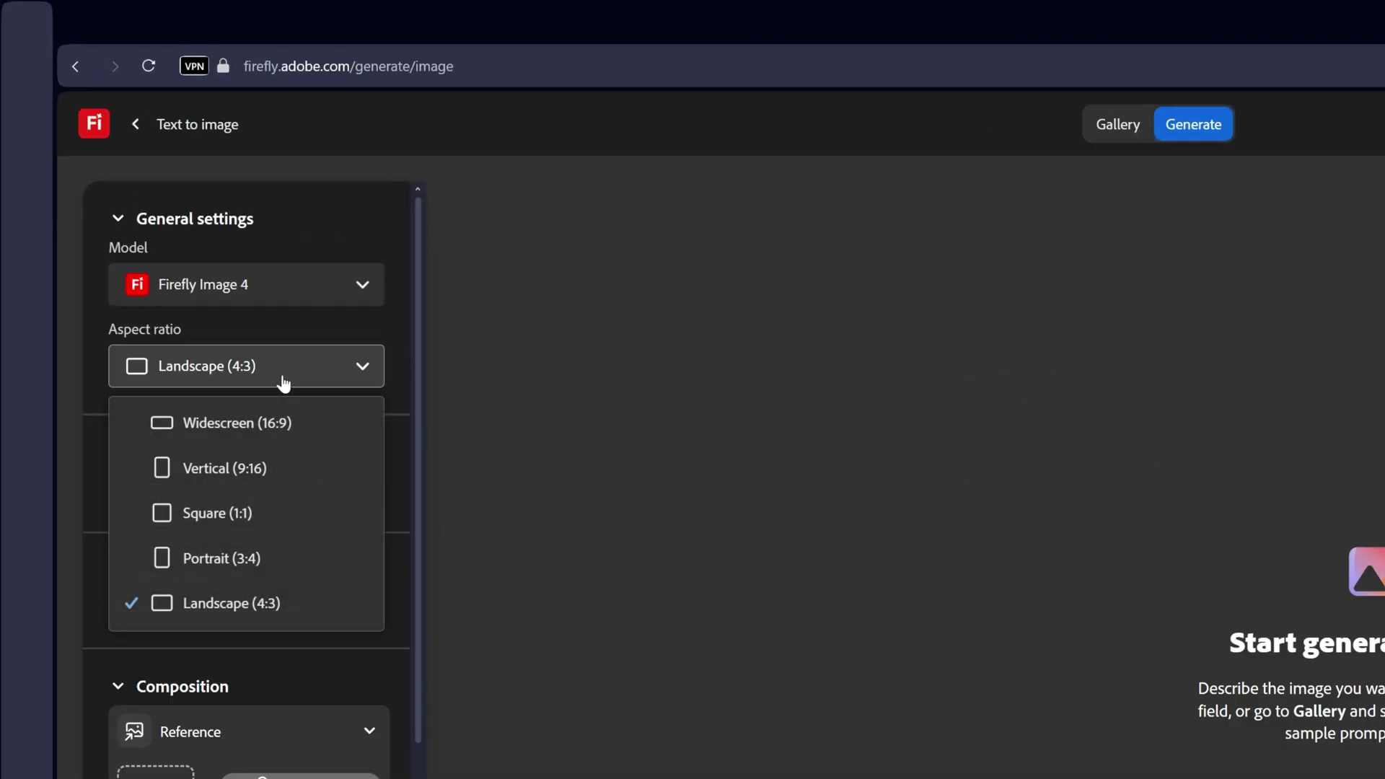
click(254, 424)
click(162, 499)
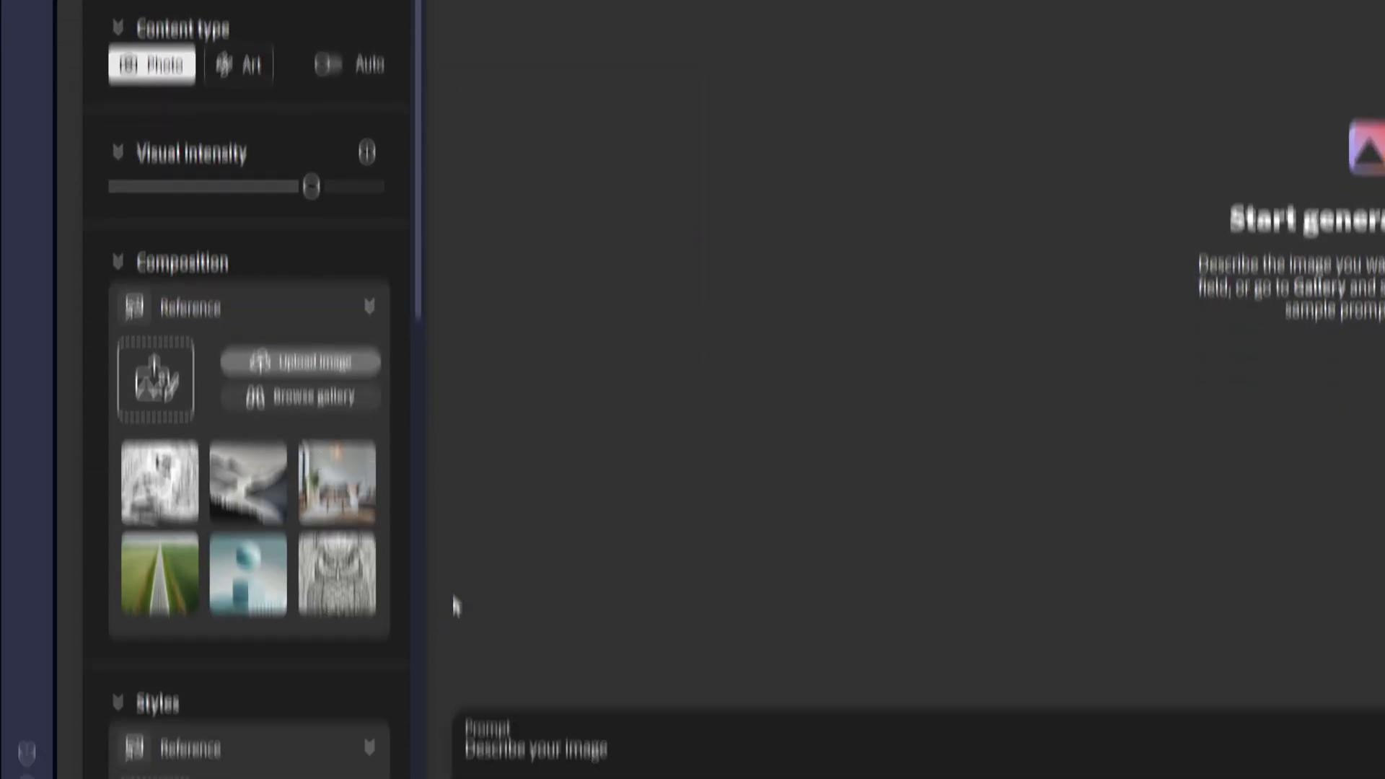
Generate images from the prompt "colorful water paint liquid texture" and enlarge the fourth result
click(577, 722)
text(color)
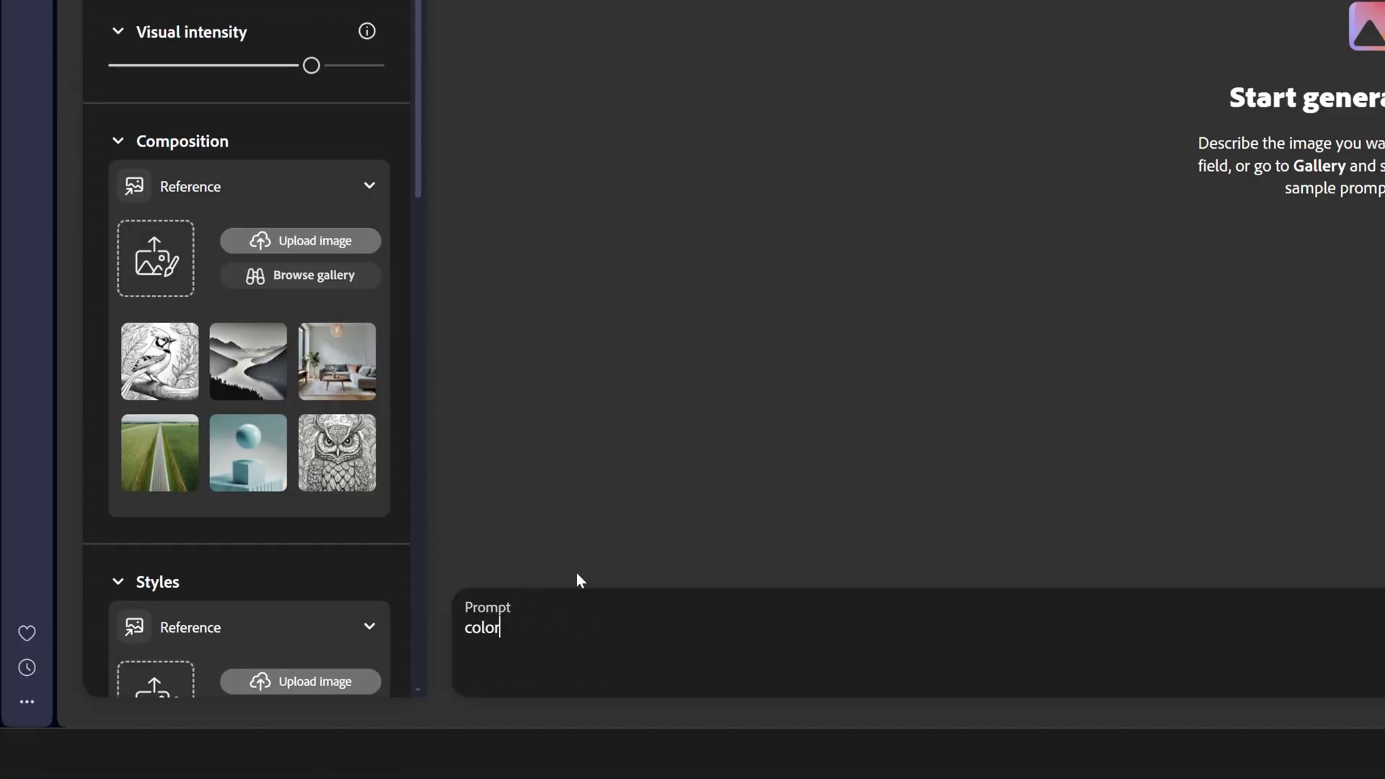
text(ful water paint liquid texture)
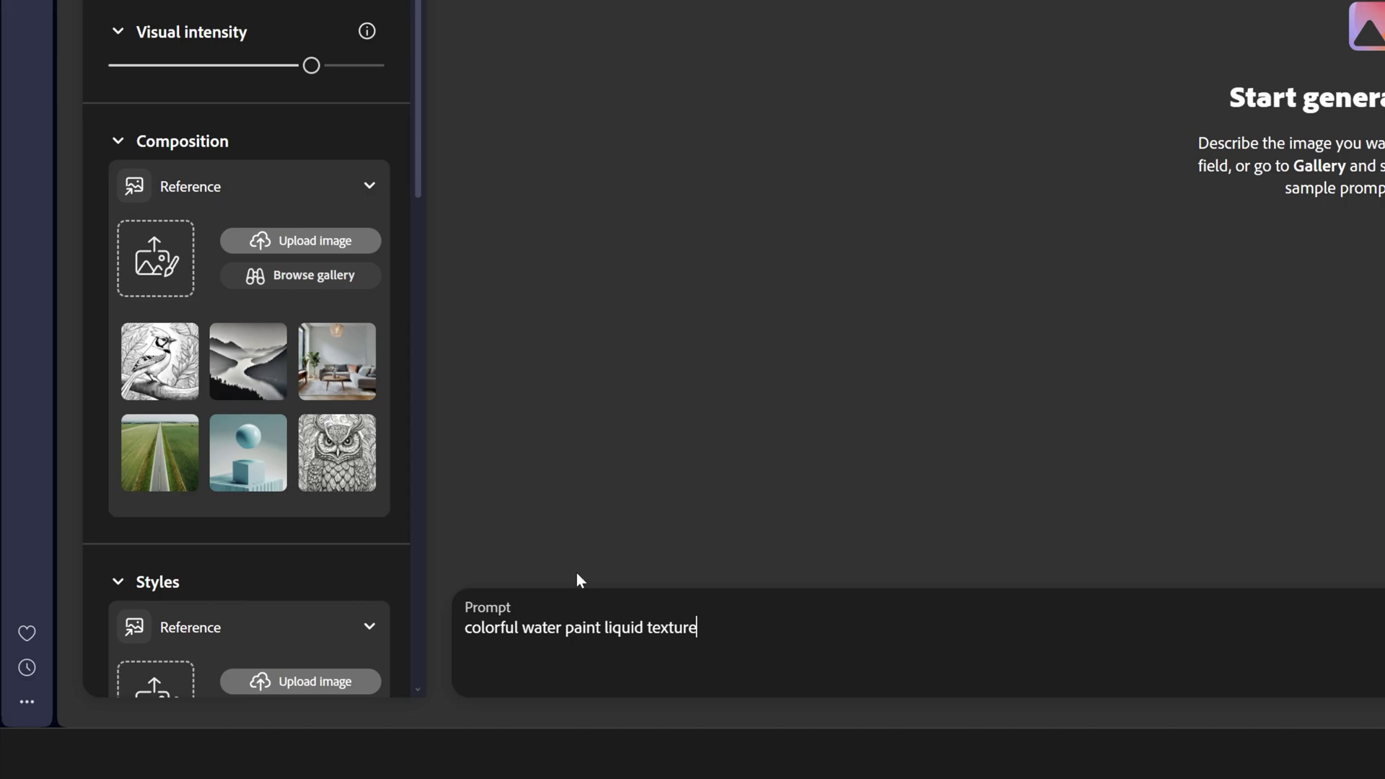
key(Return)
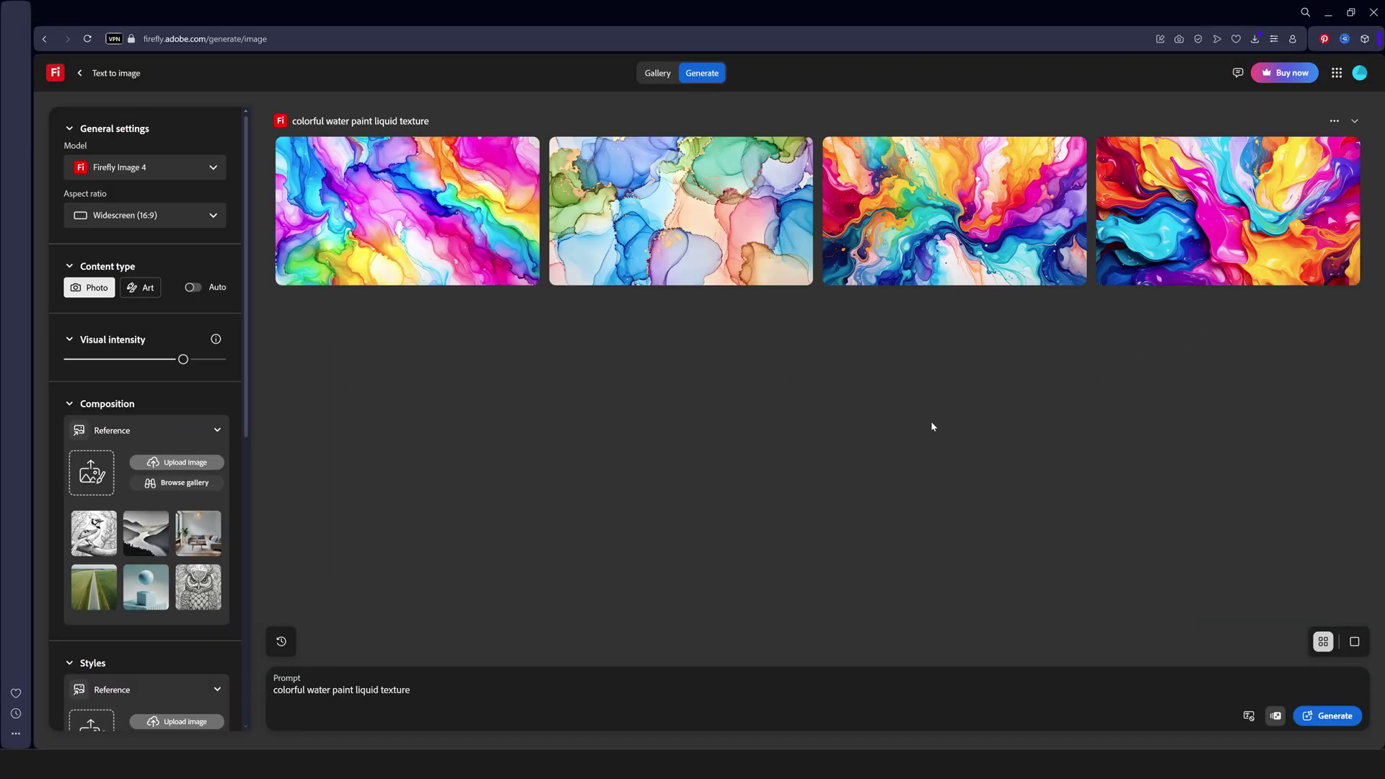
click(972, 216)
key(Right)
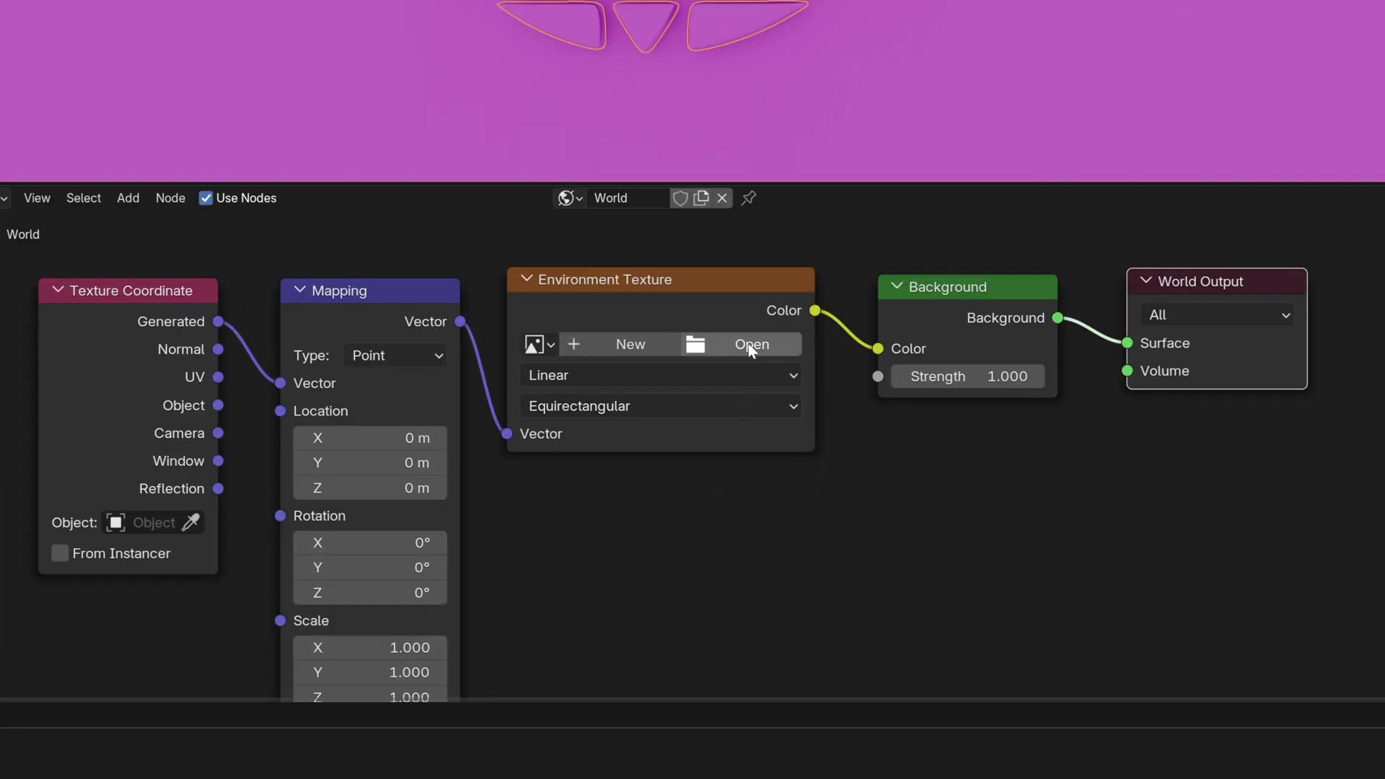
Back in Blender, load "Firefly_colorful water paint liquid texture 741626.jpg" into the Environment Texture node
click(747, 344)
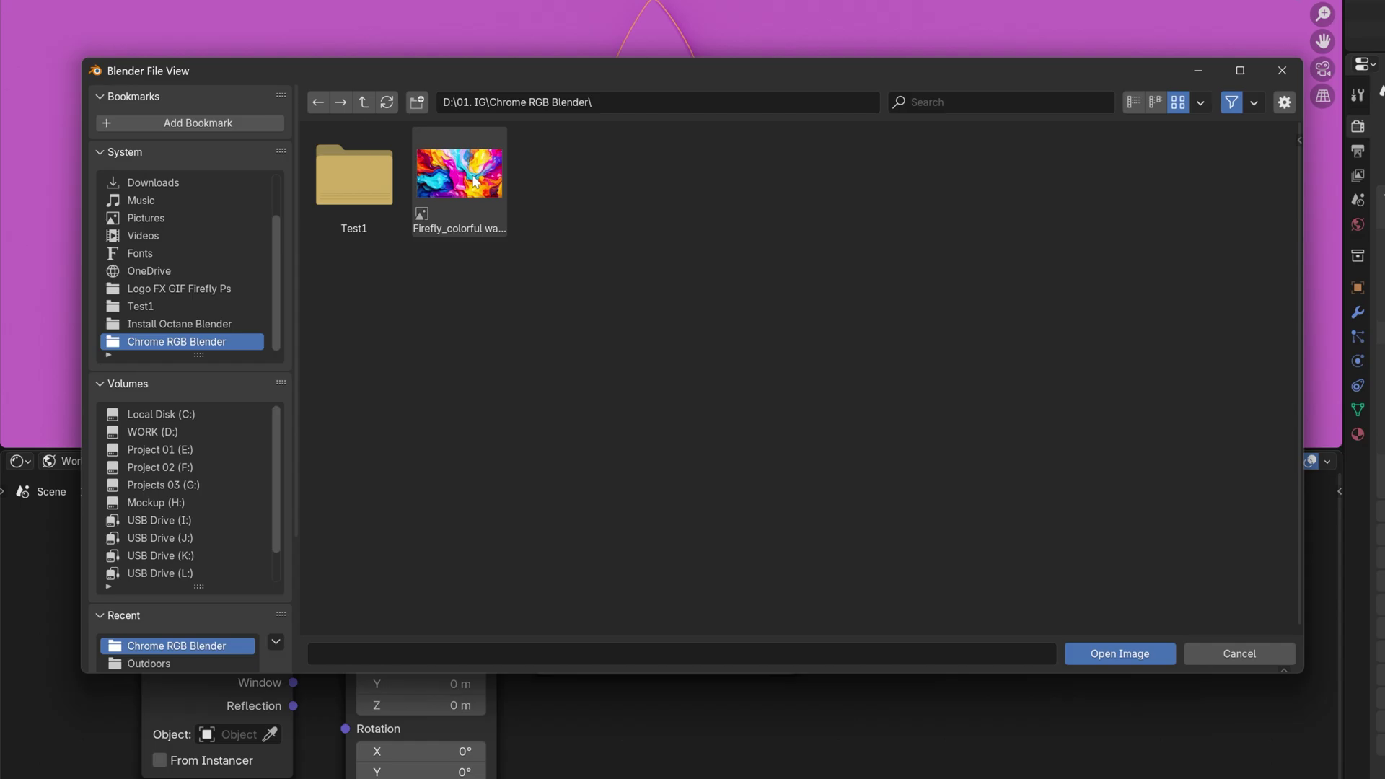
click(474, 181)
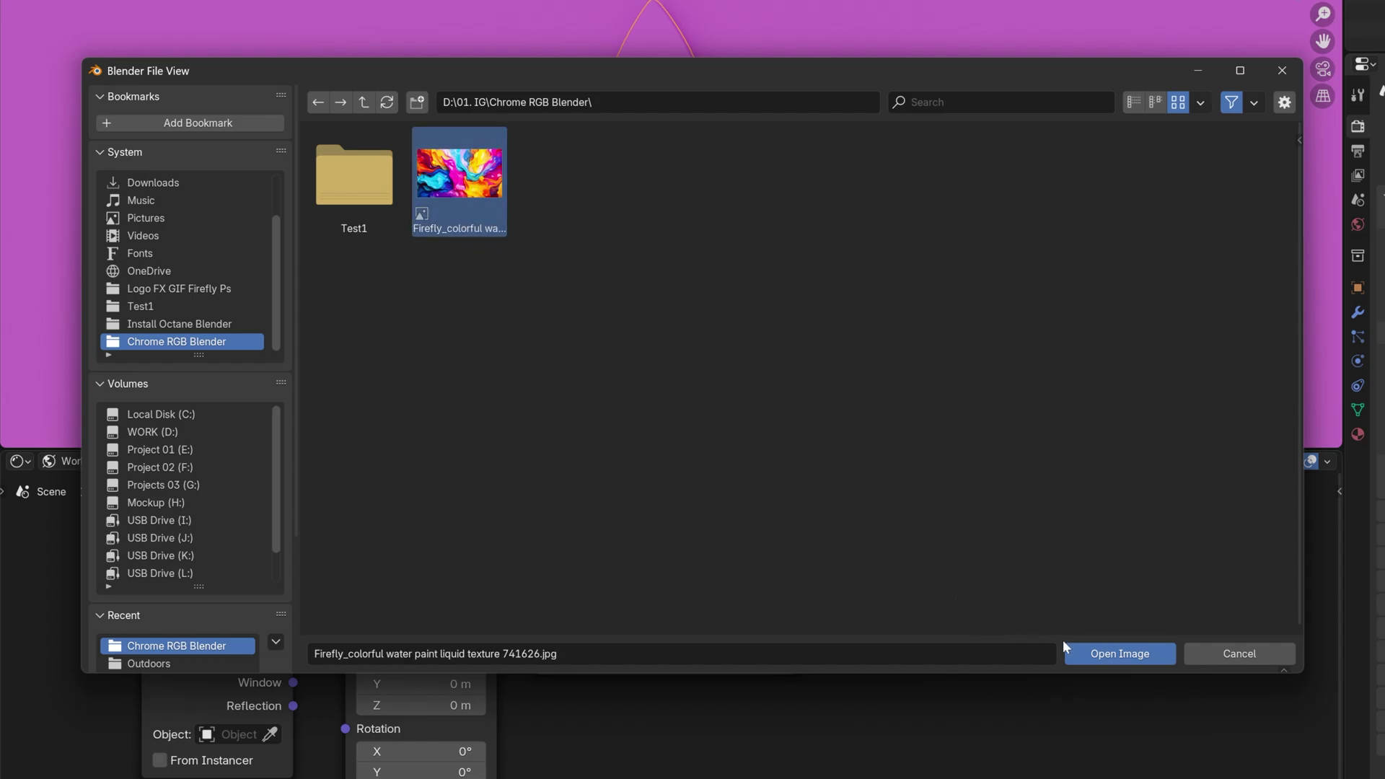
click(1079, 652)
Select the backdrop plane, set the shader type to Object, and give the plane a new material with a black base color
scroll(638, 191, up, 2)
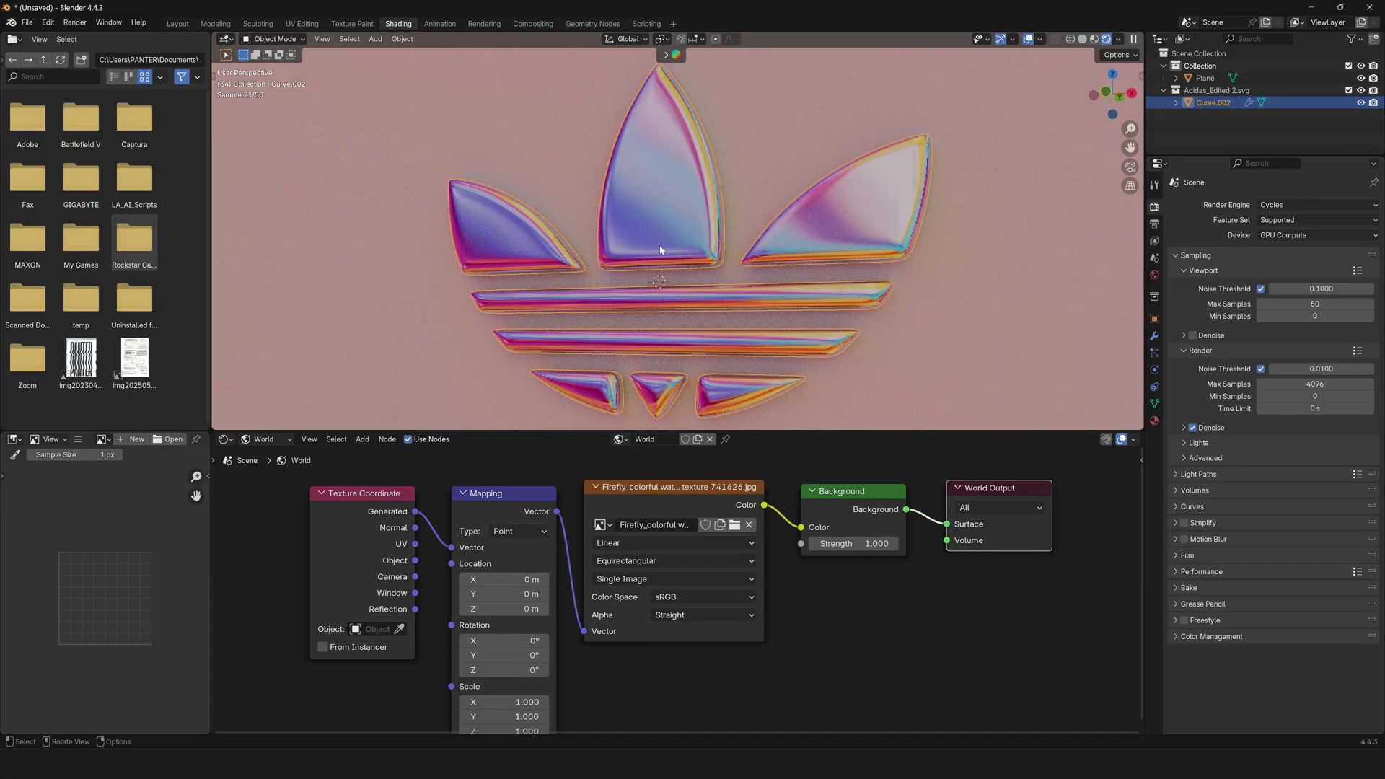
middle_drag(647, 192, 706, 169)
middle_drag(703, 236, 457, 268)
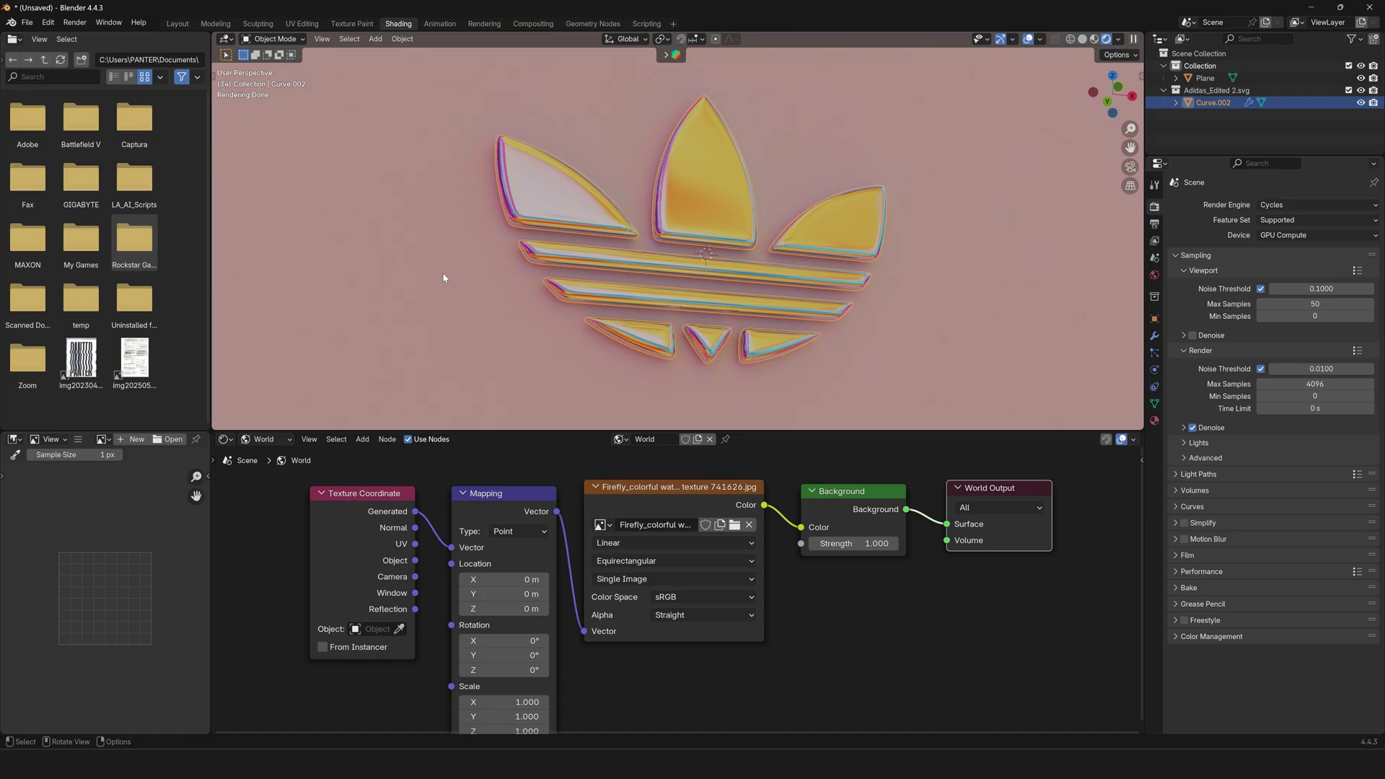
click(444, 277)
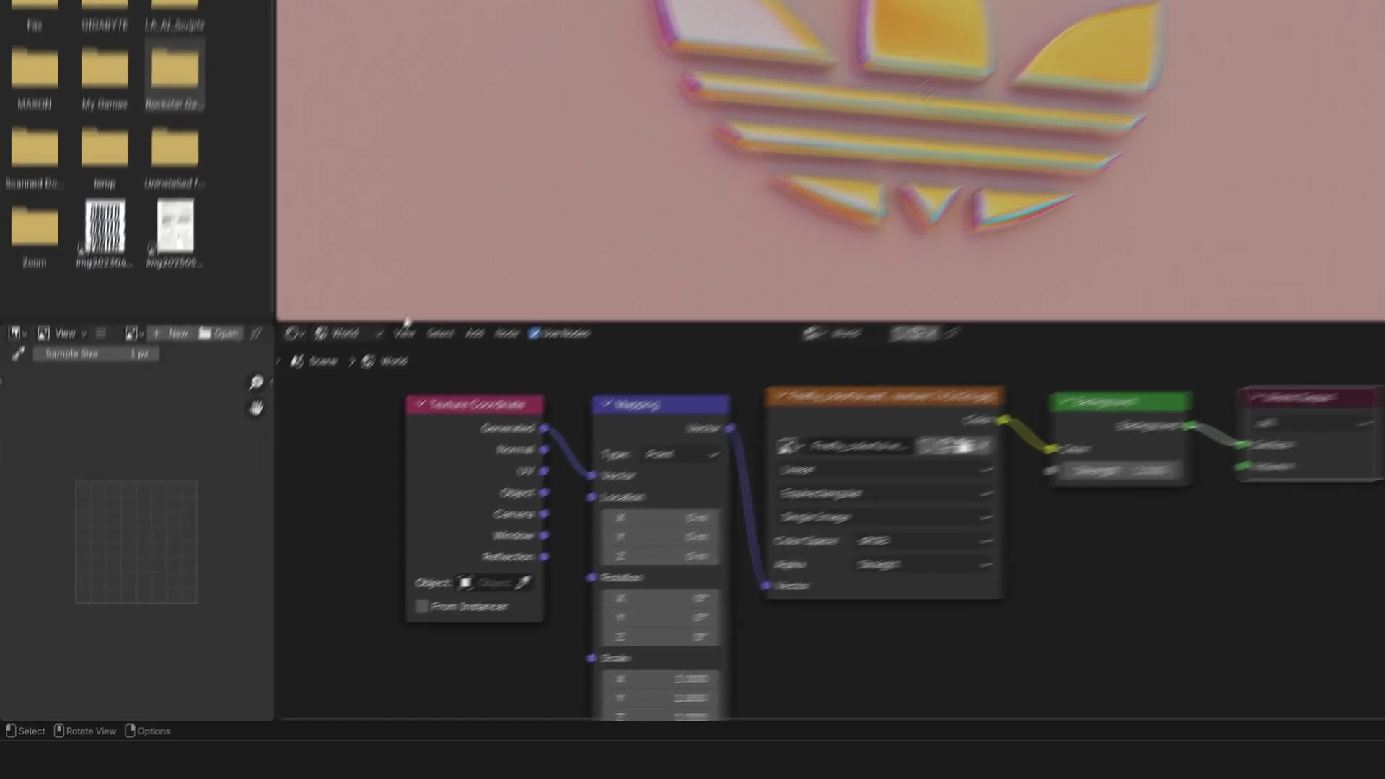
click(272, 440)
click(474, 254)
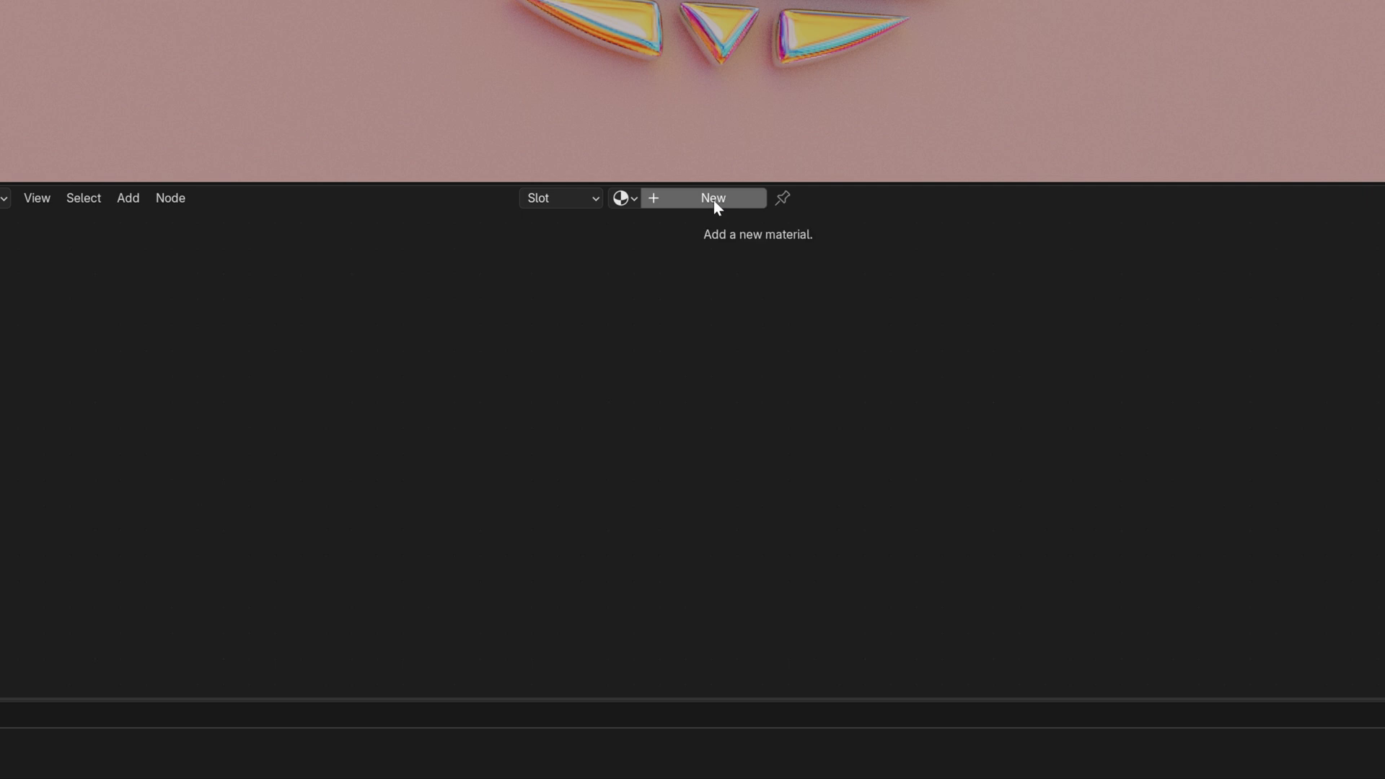
click(712, 202)
click(606, 340)
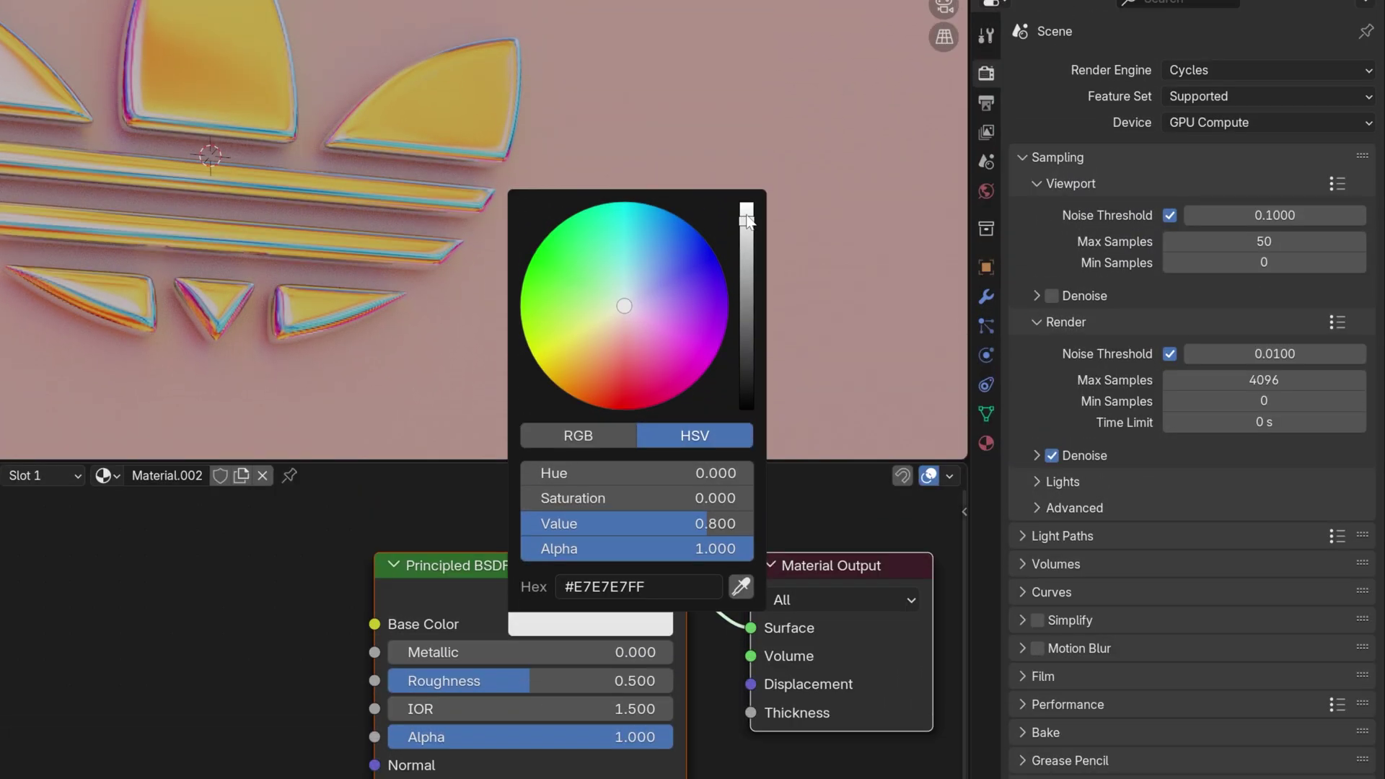
drag(746, 216, 747, 408)
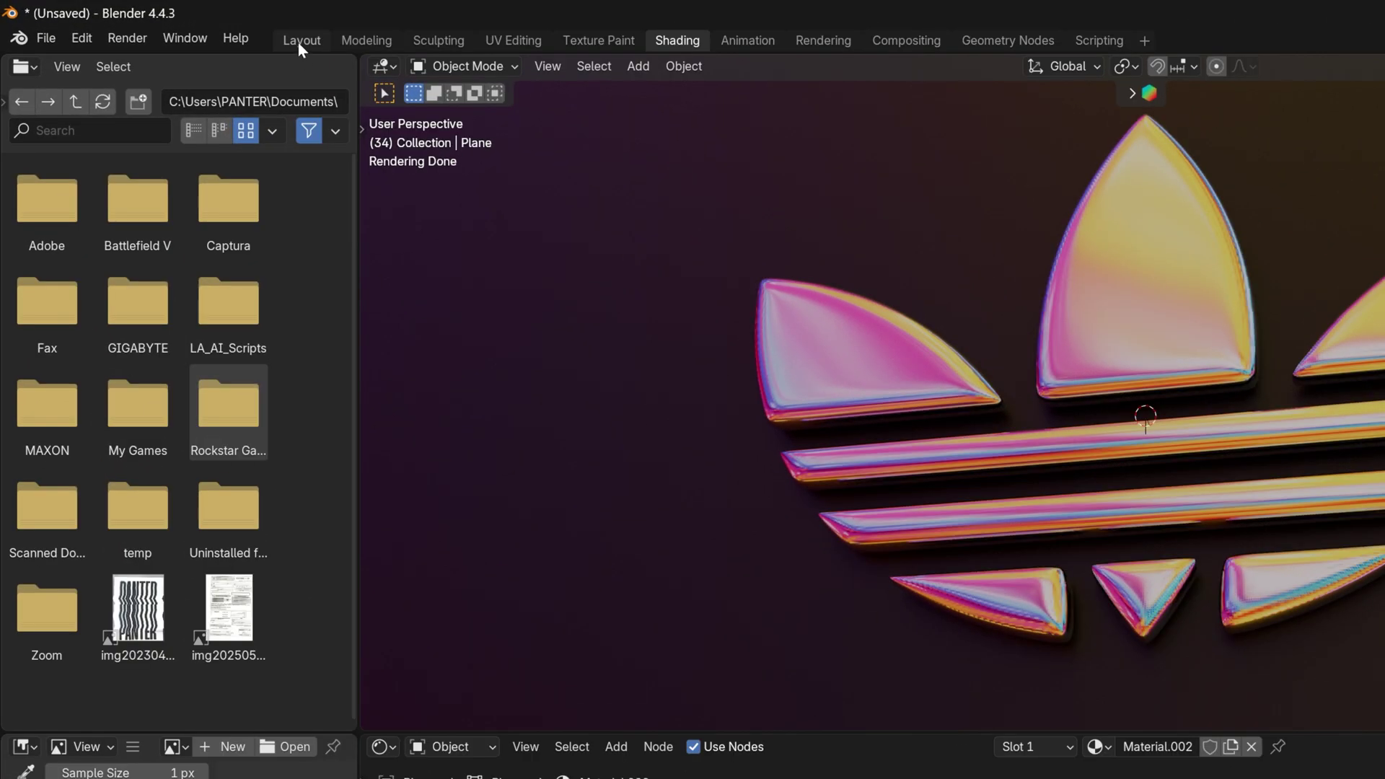
Switch to the Layout workspace and add a camera to the scene
click(300, 44)
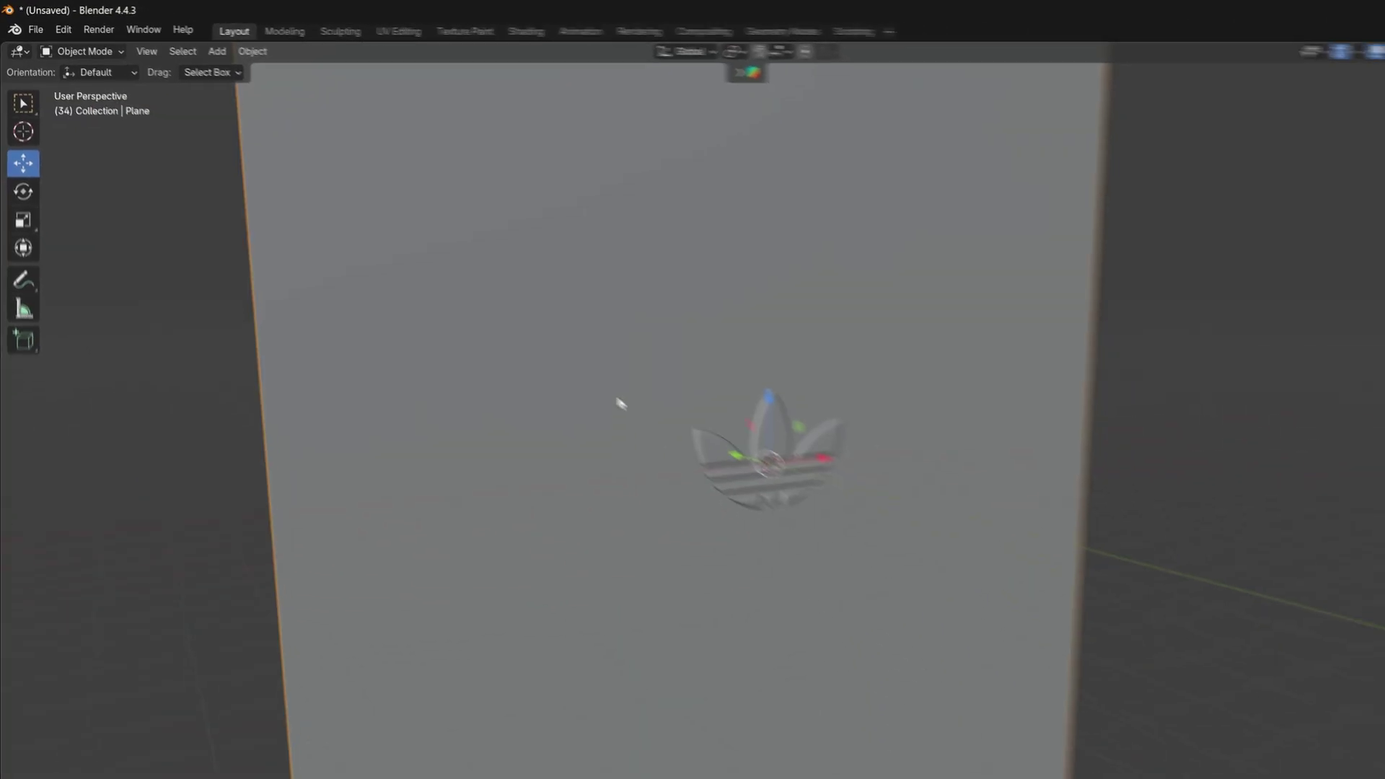
key(shift+a)
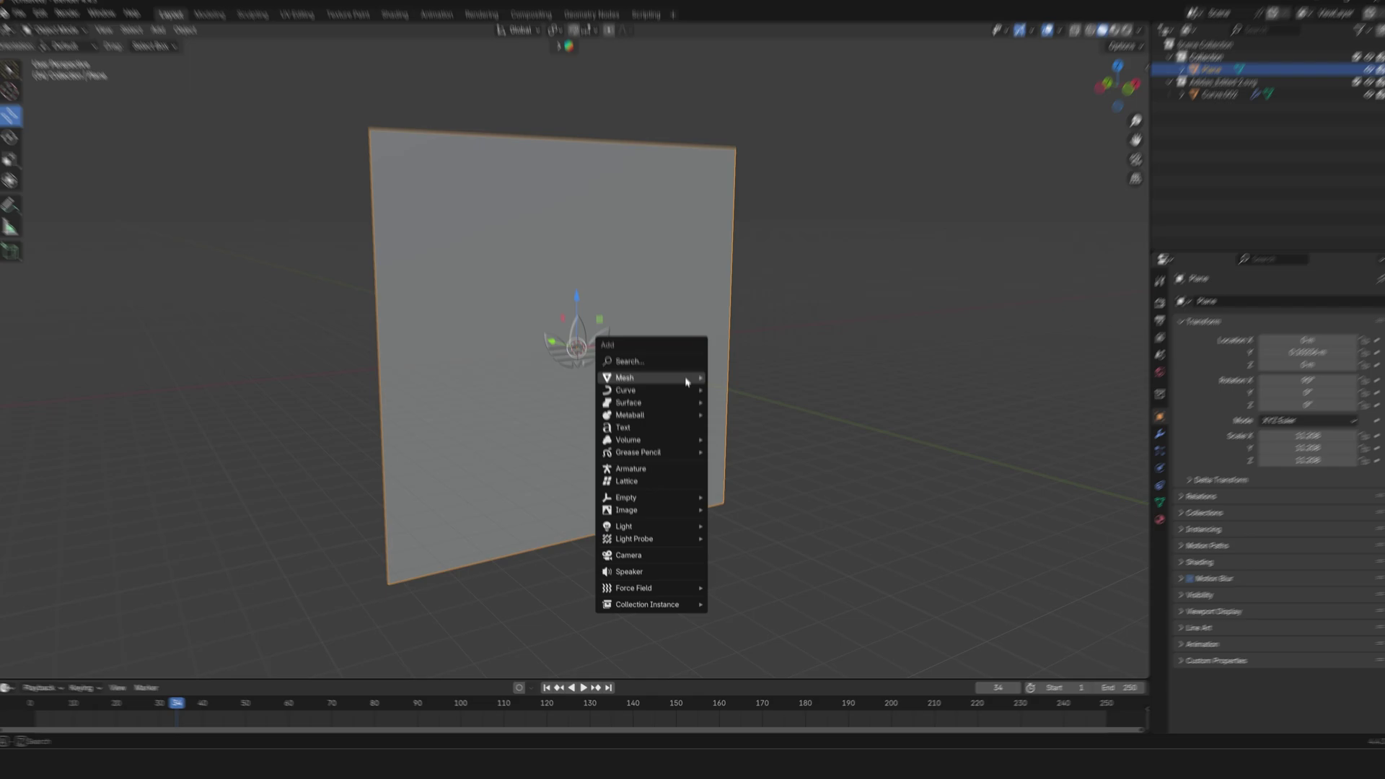
click(628, 402)
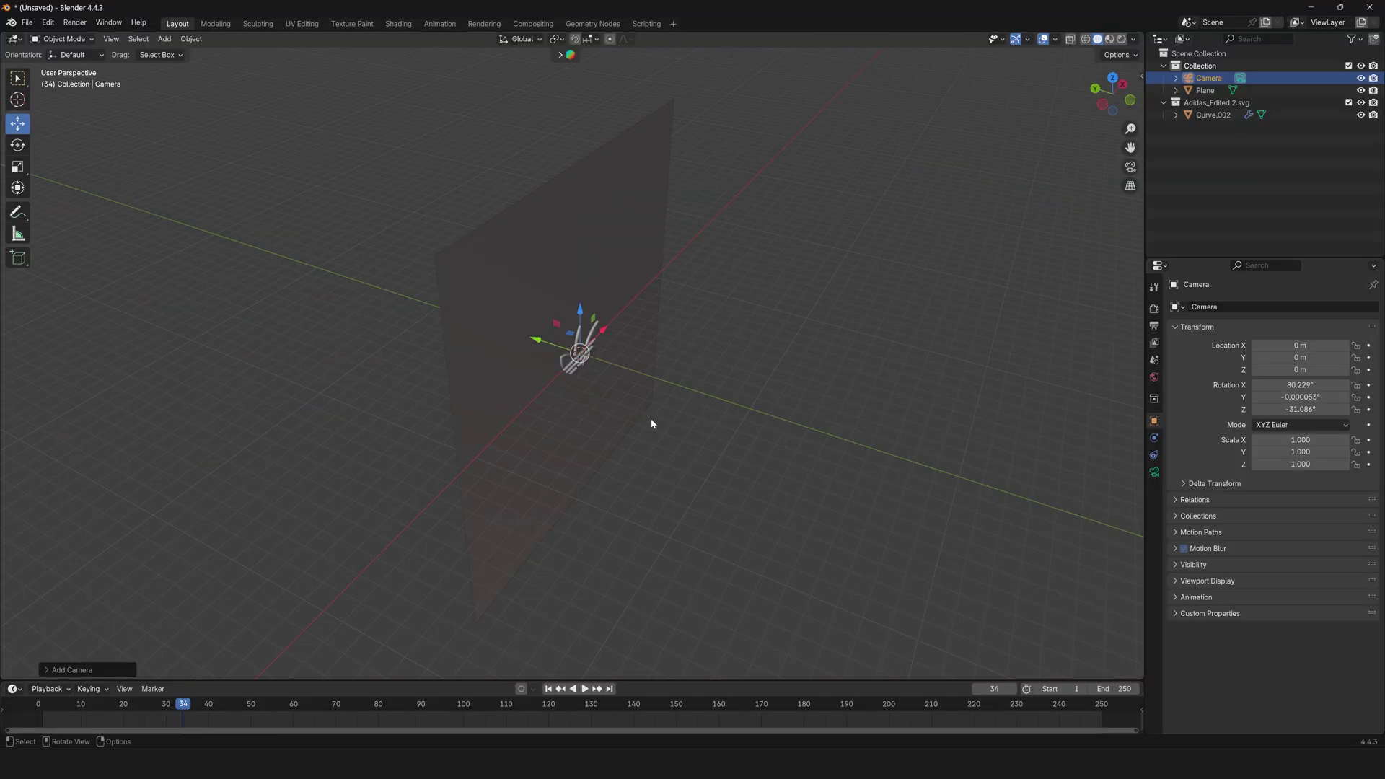
Move the camera along the Y axis to about -9.73 m, in front of the logo
key(g)
key(y)
click(825, 398)
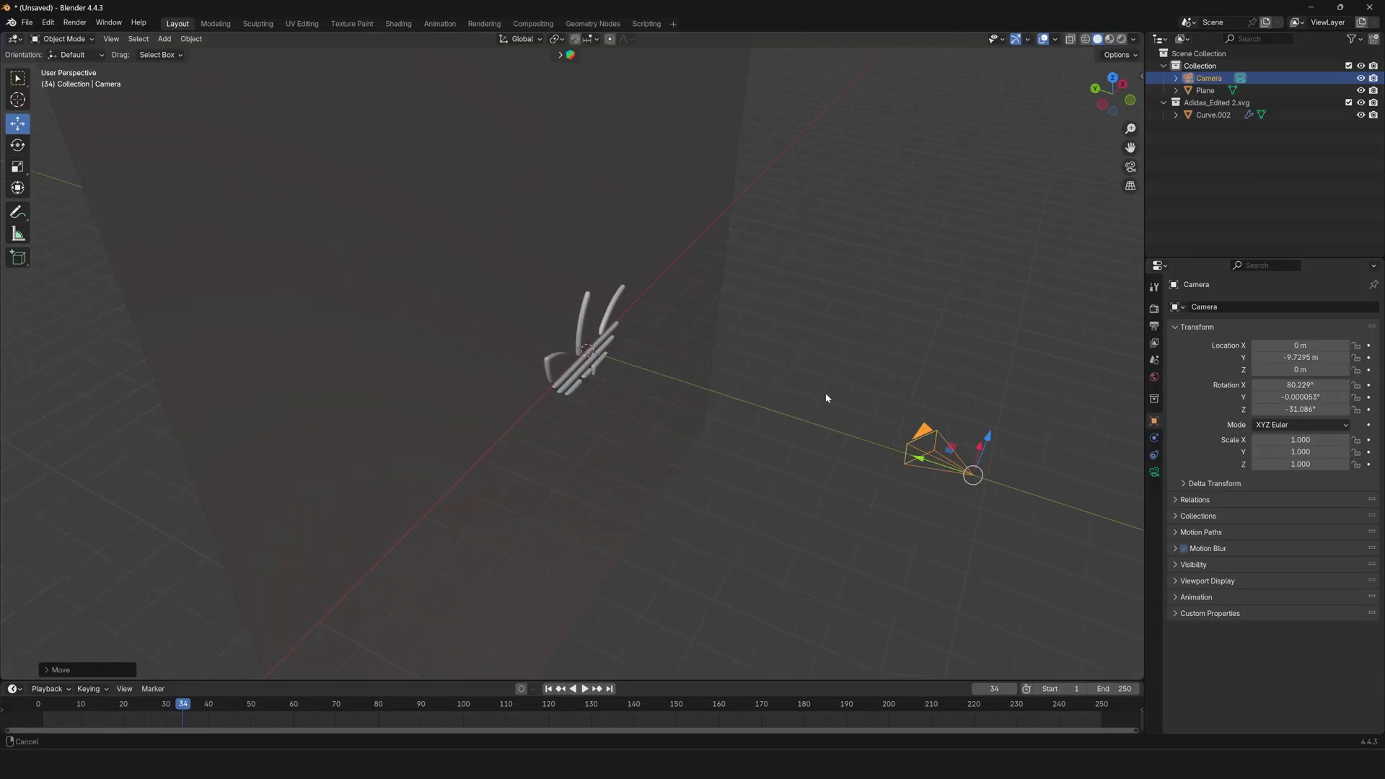
Set the camera's X rotation to 90°
middle_drag(825, 398, 746, 393)
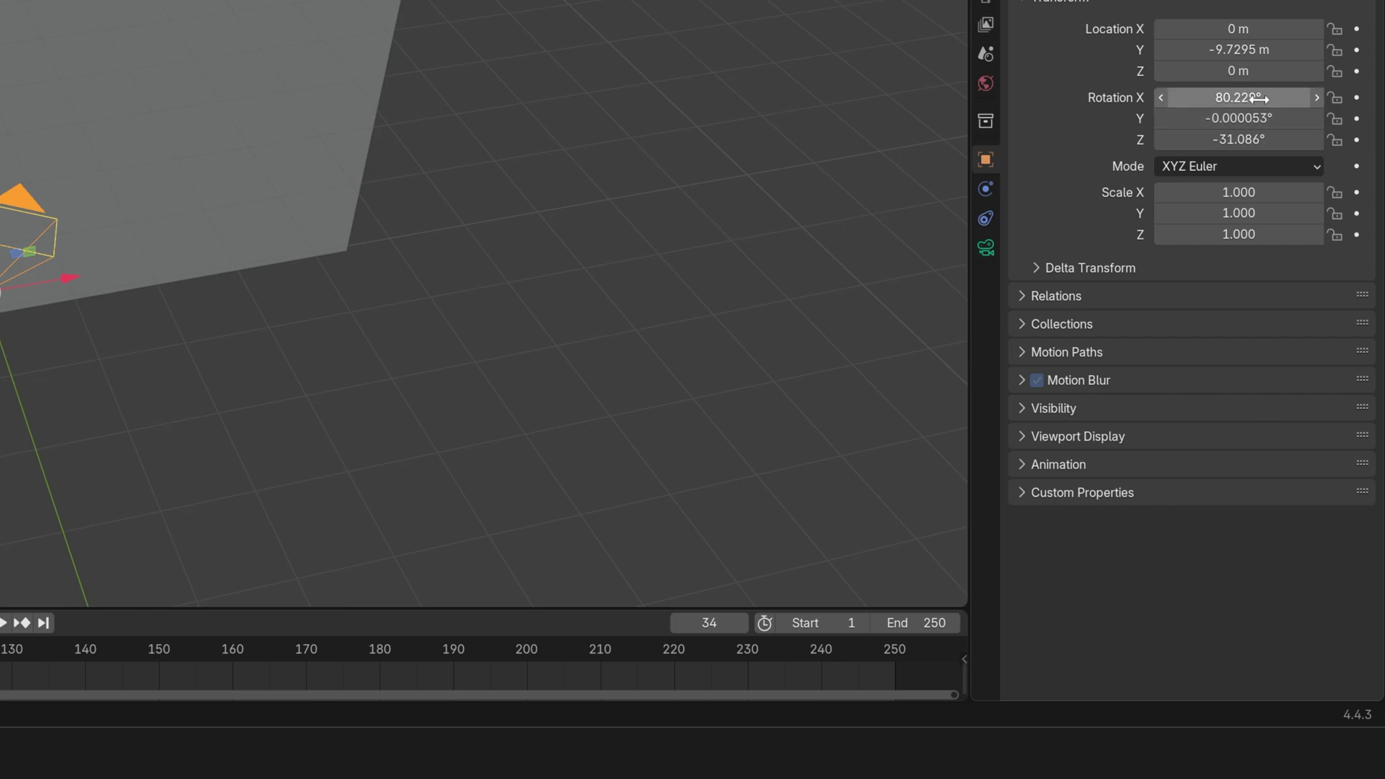
click(1226, 98)
text(90)
key(Return)
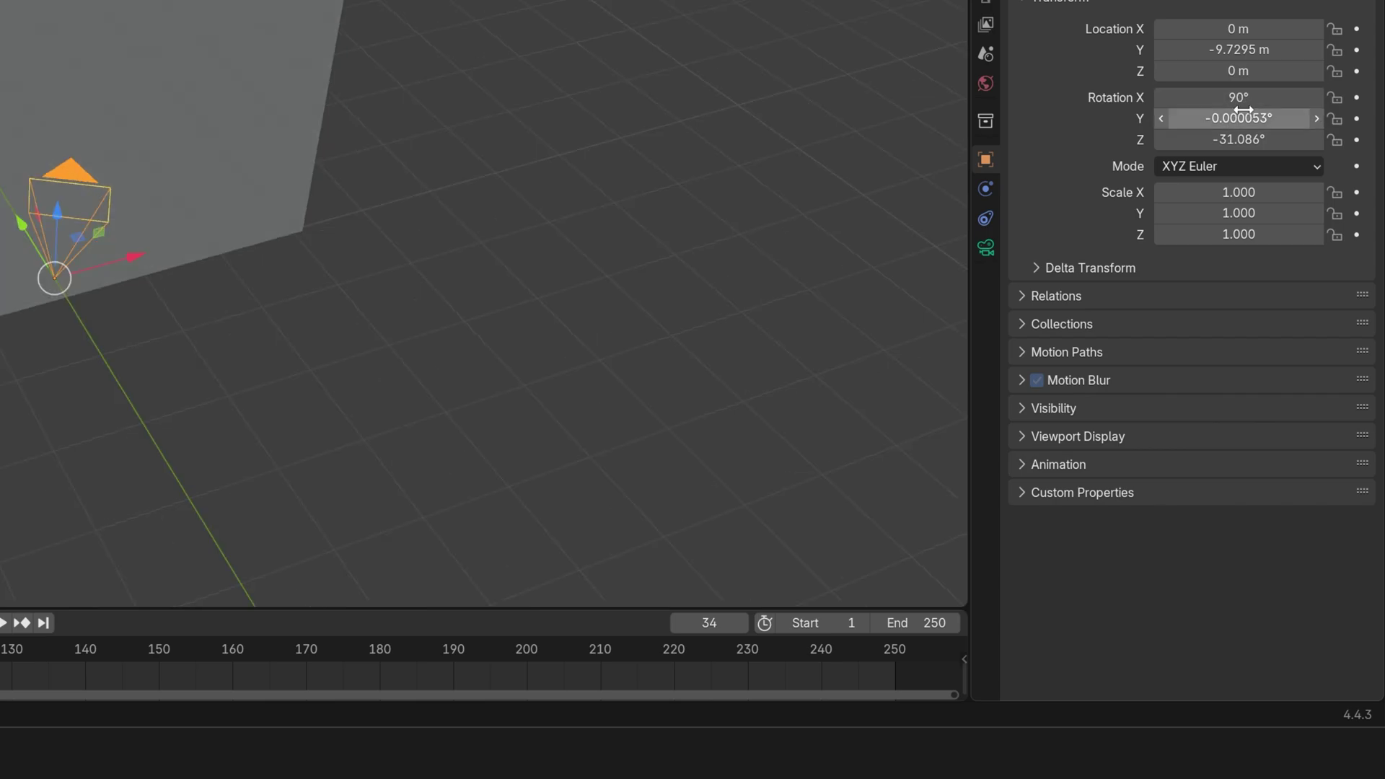
Set the camera's Y and Z rotation to 0°
click(1250, 121)
text(0)
key(Return)
click(1255, 141)
text(0)
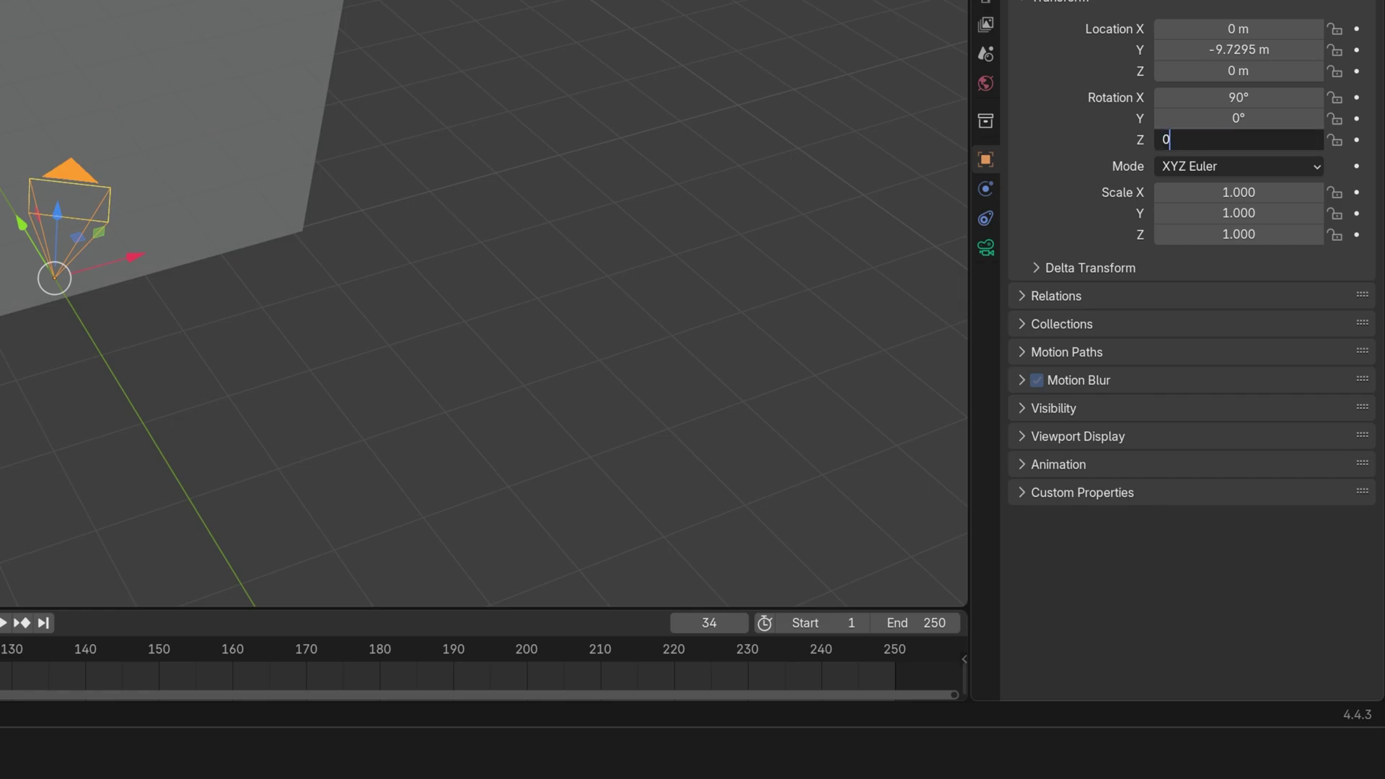
key(Return)
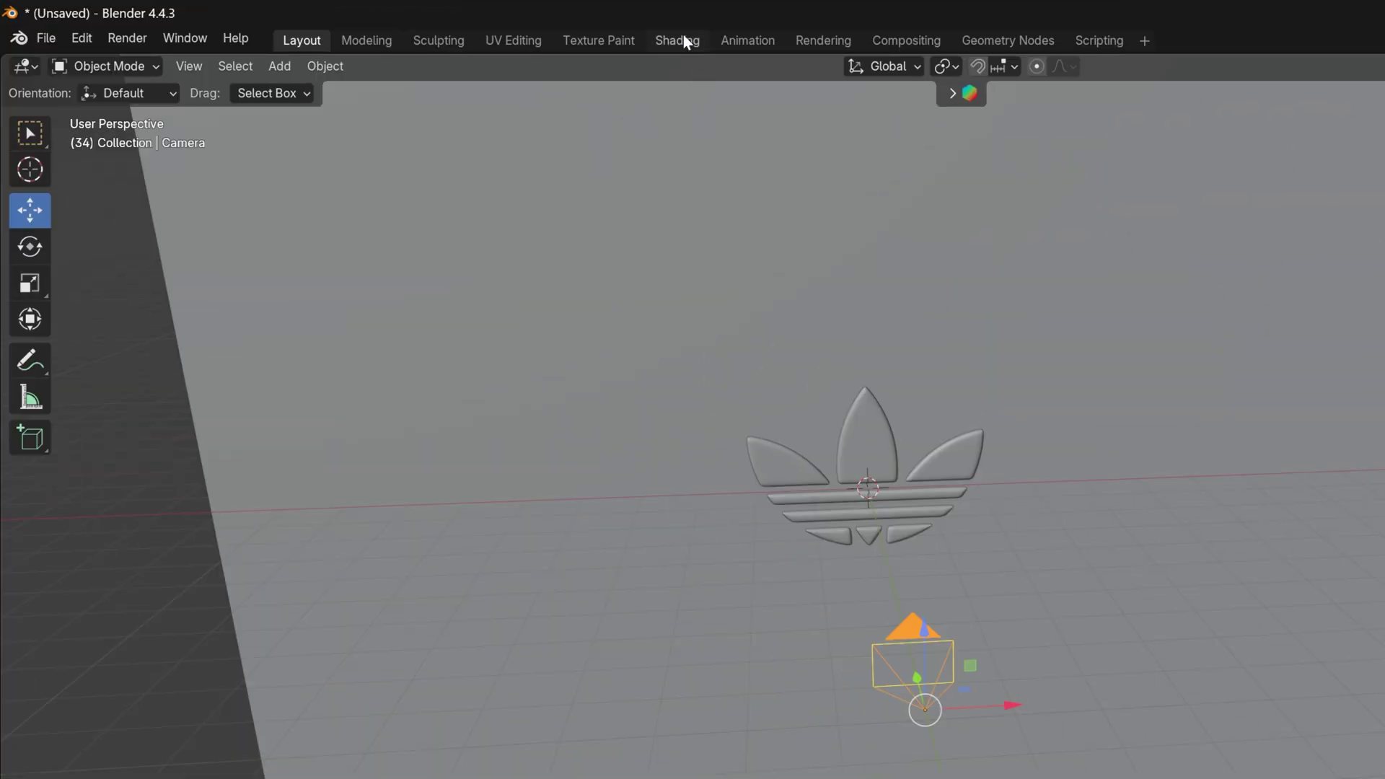
In the Shading workspace, look through the camera and reposition it to X -0.01 m, Y -8.4495 m, Z 0.38 m
click(682, 40)
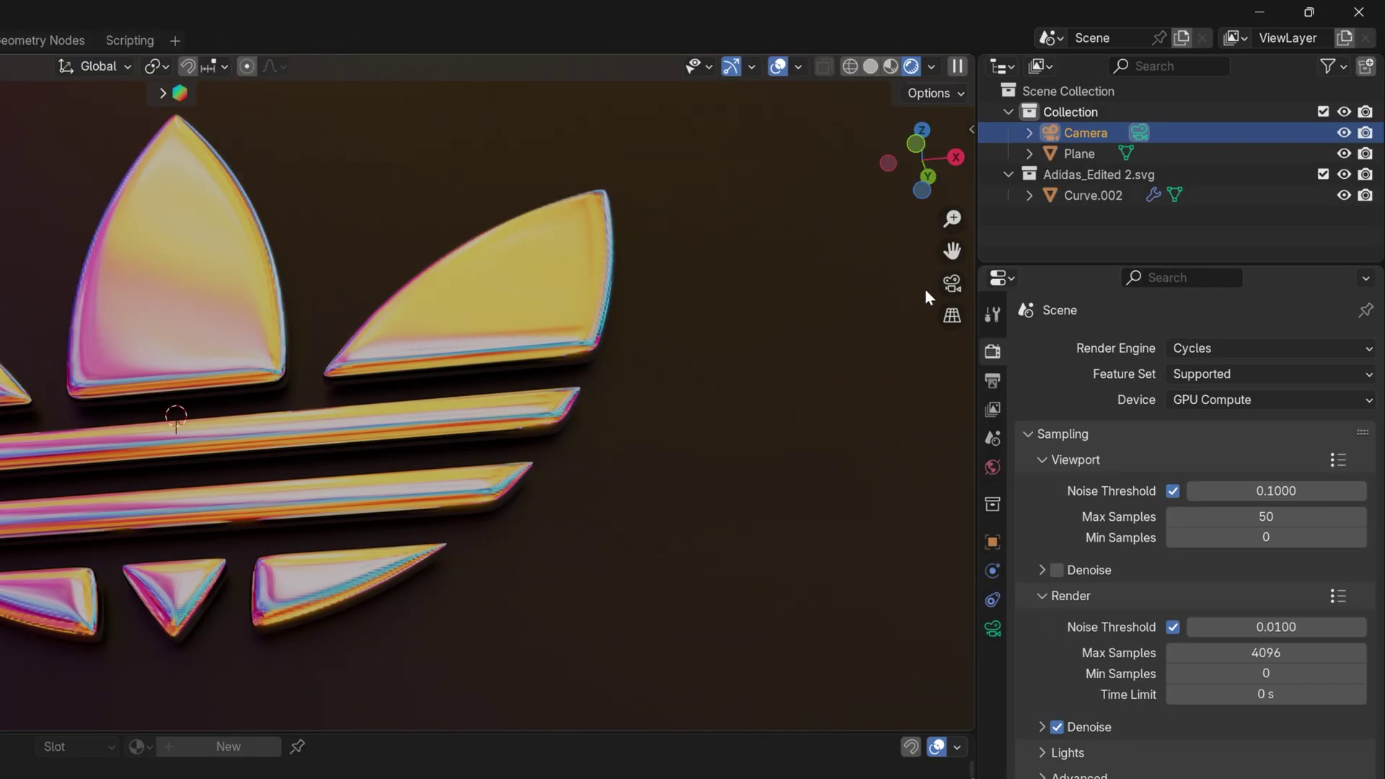
click(952, 284)
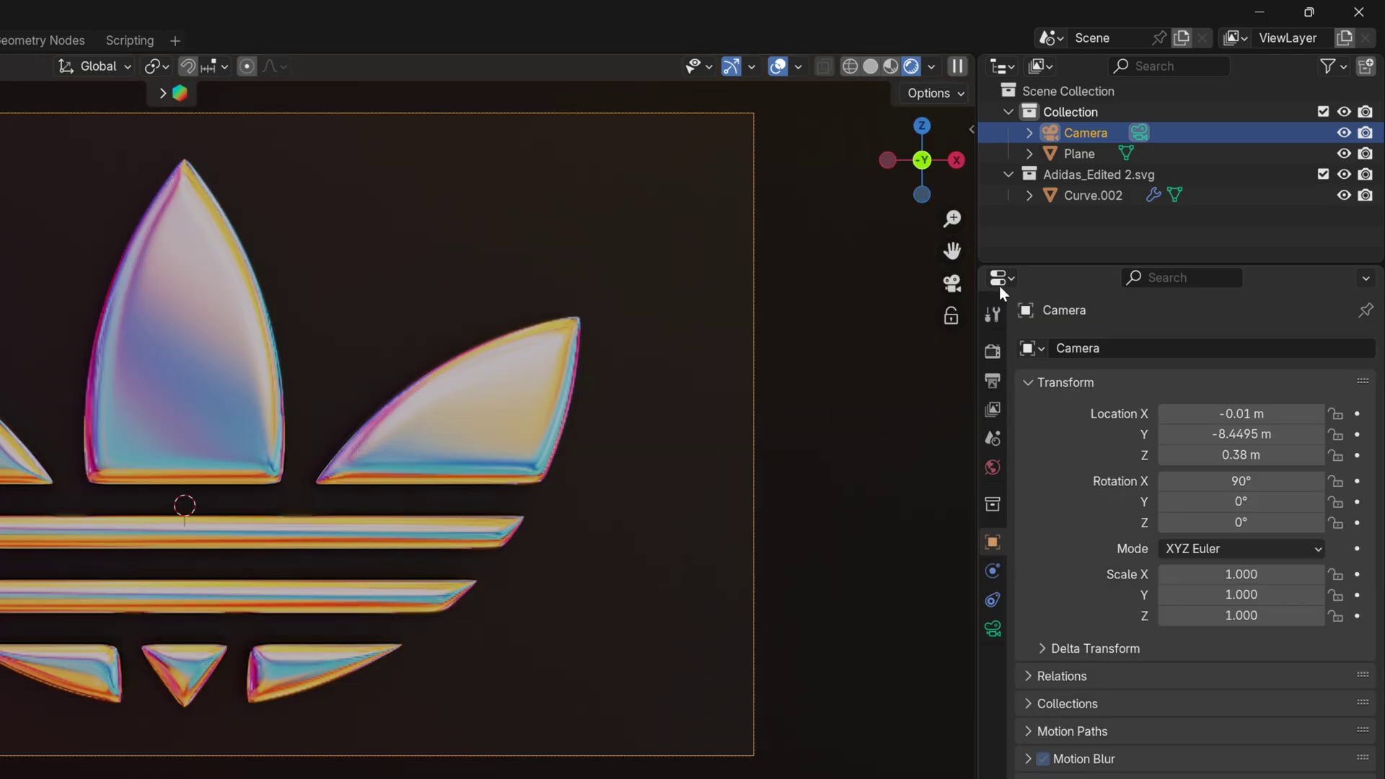
Select the backdrop plane and lower the specular IOR Level of its black material to 0
click(1080, 153)
middle_drag(720, 455, 421, 363)
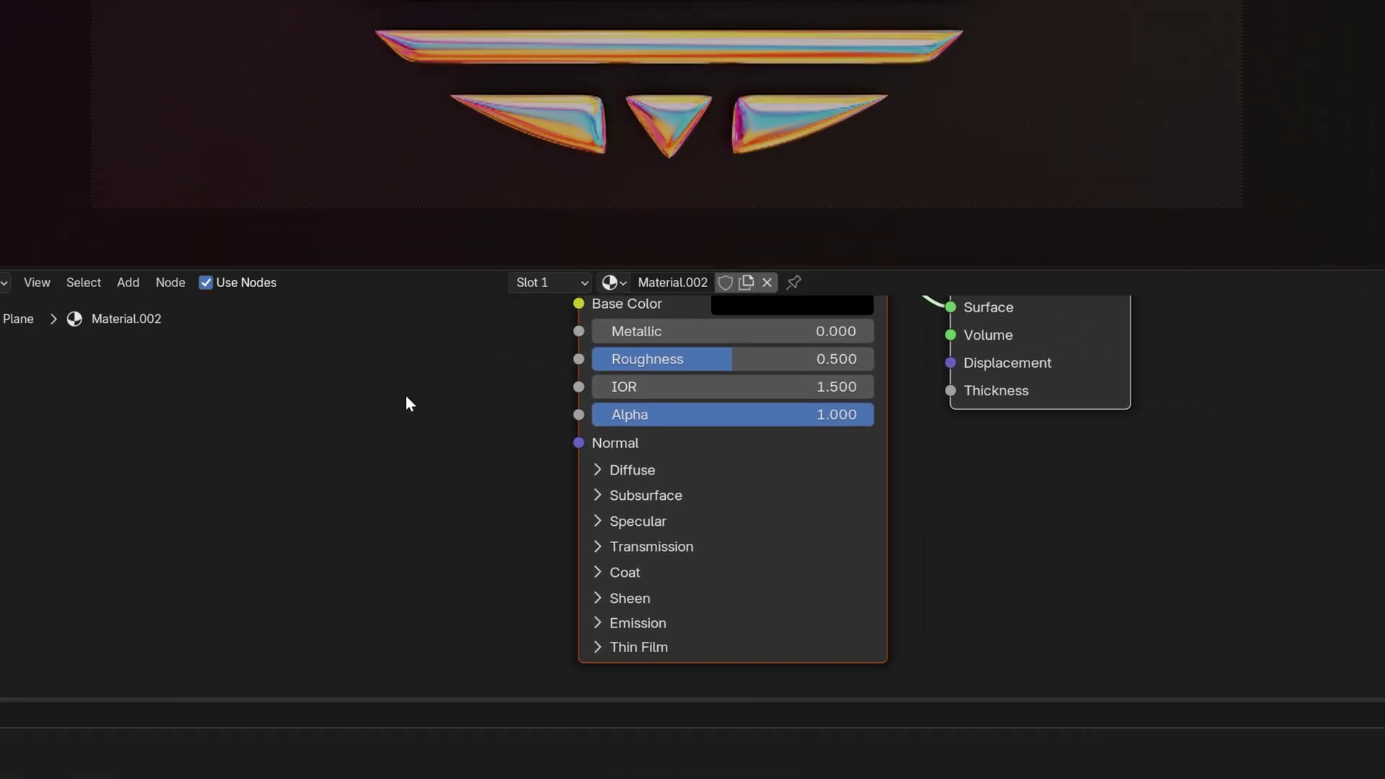
click(614, 520)
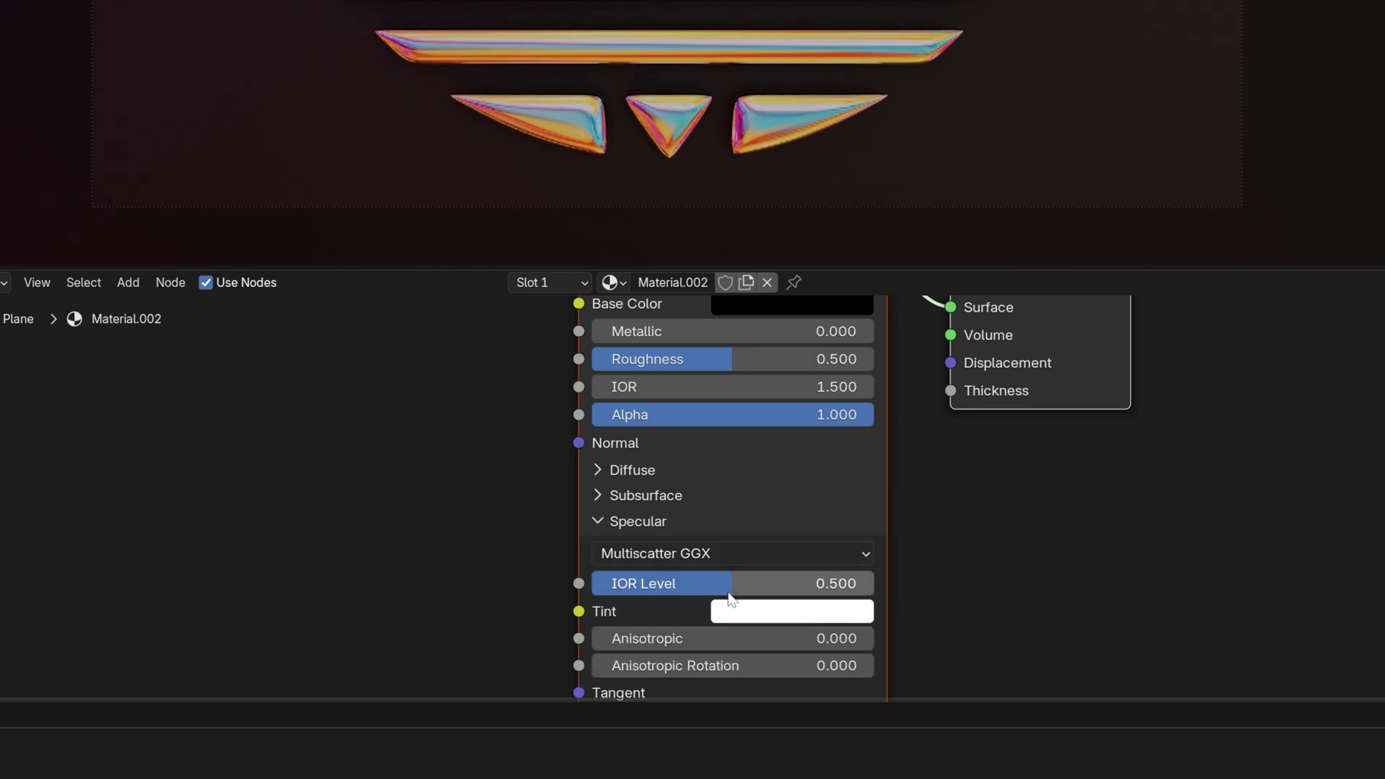
drag(730, 590, 573, 590)
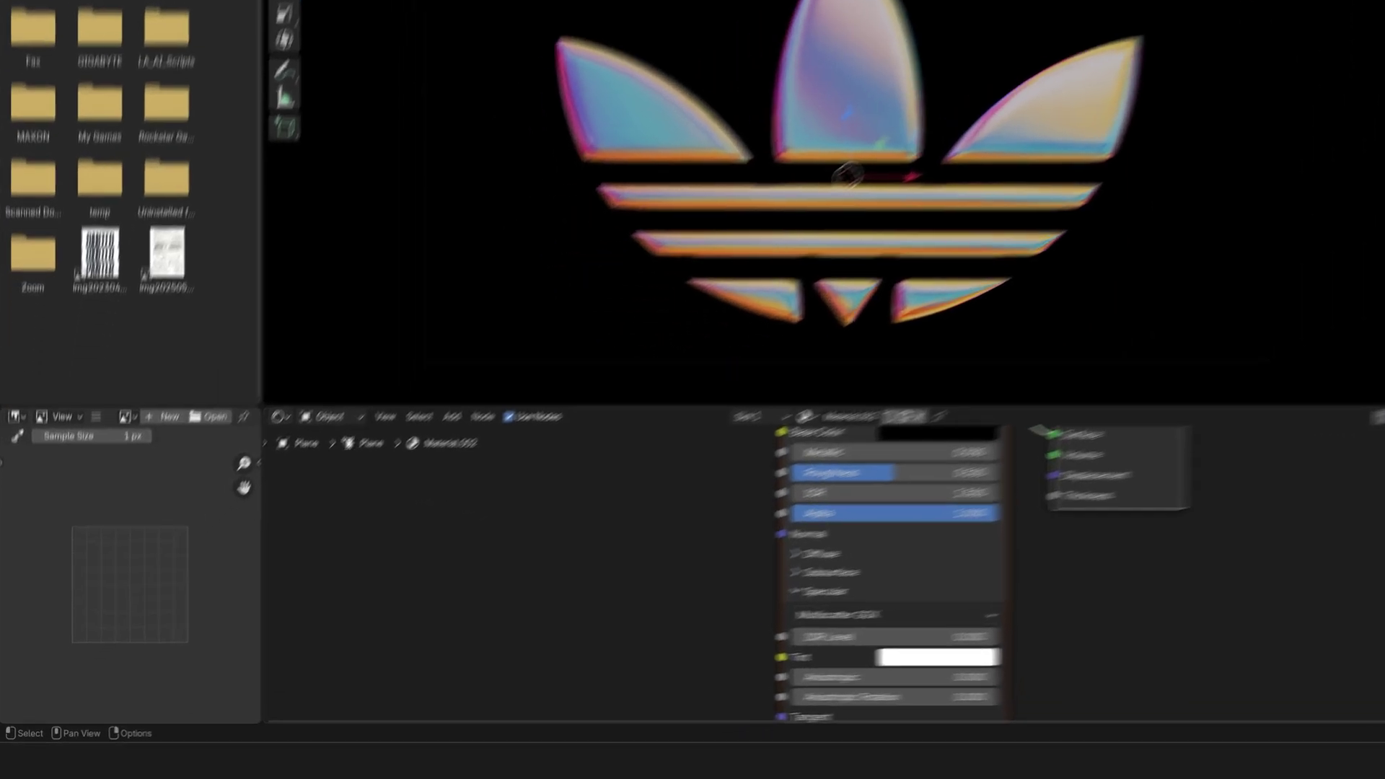
Switch the shader type to World and set the environment texture's mapping rotation to about X 18.8°, Y 62.9°, Z -83.1°
click(274, 490)
click(477, 356)
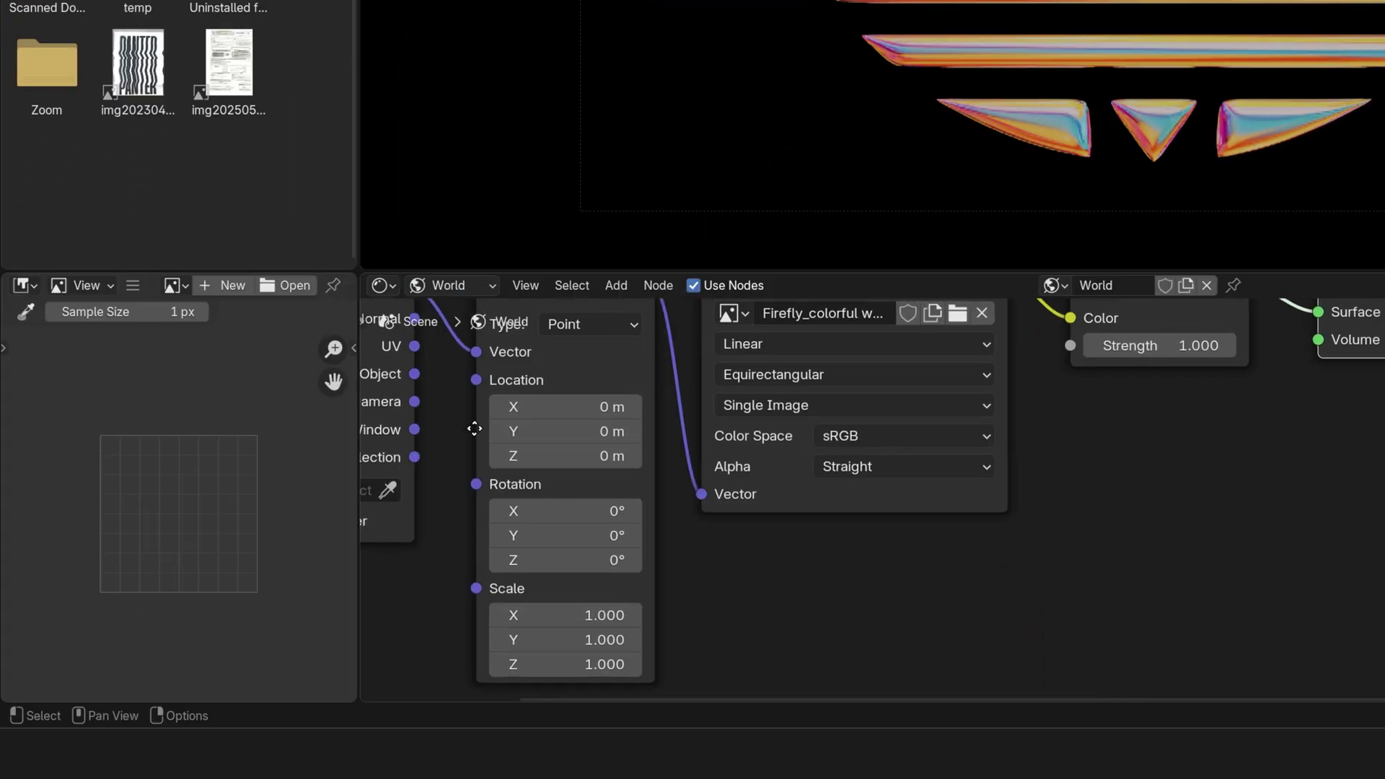
middle_drag(464, 457, 827, 402)
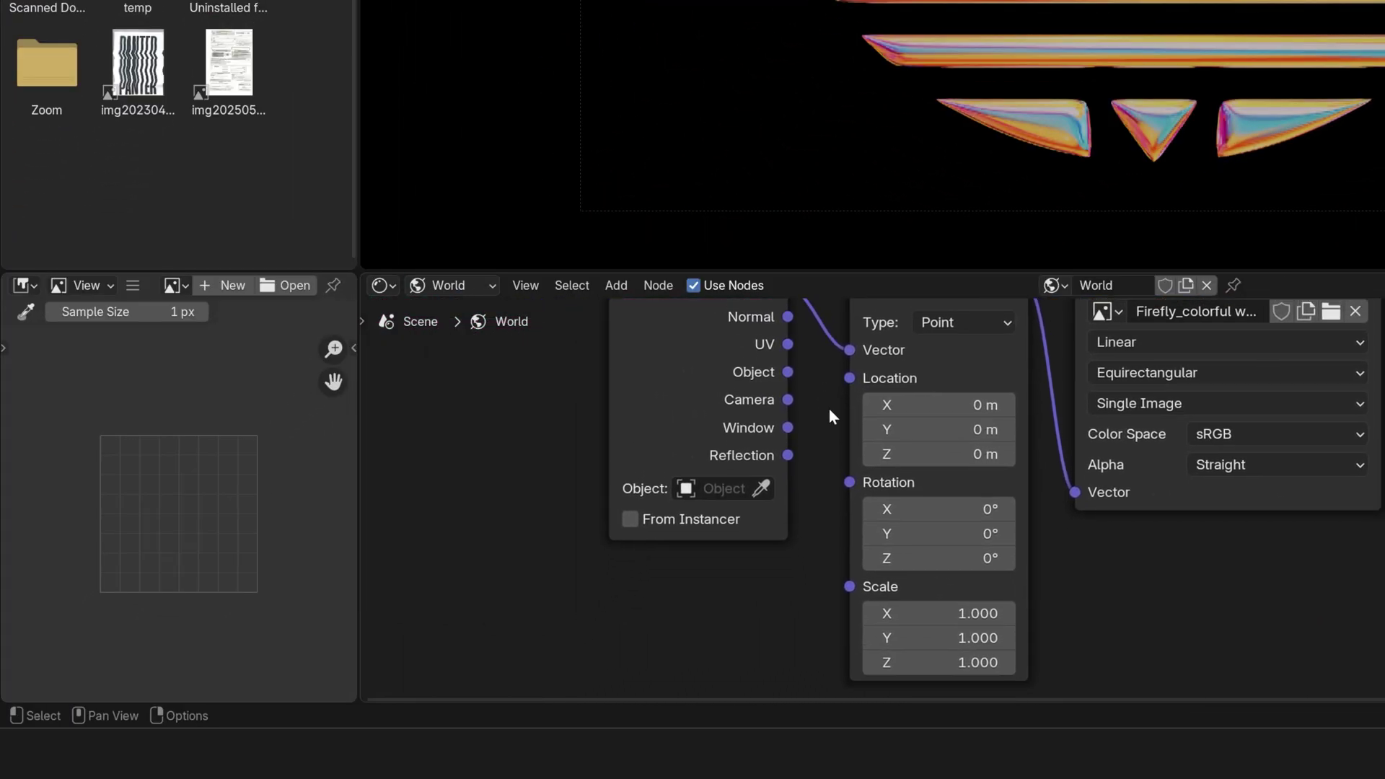
drag(963, 509, 1047, 508)
drag(963, 534, 999, 534)
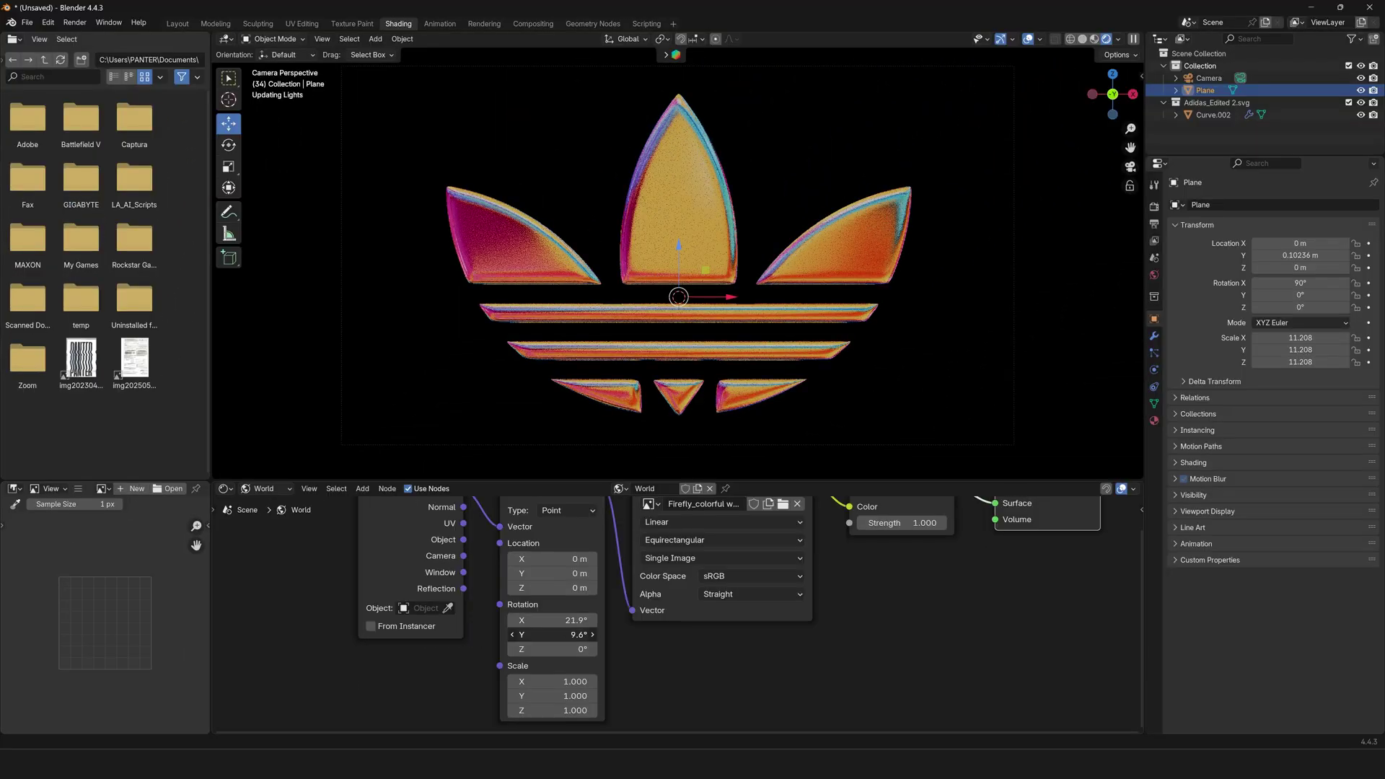
drag(574, 634, 602, 635)
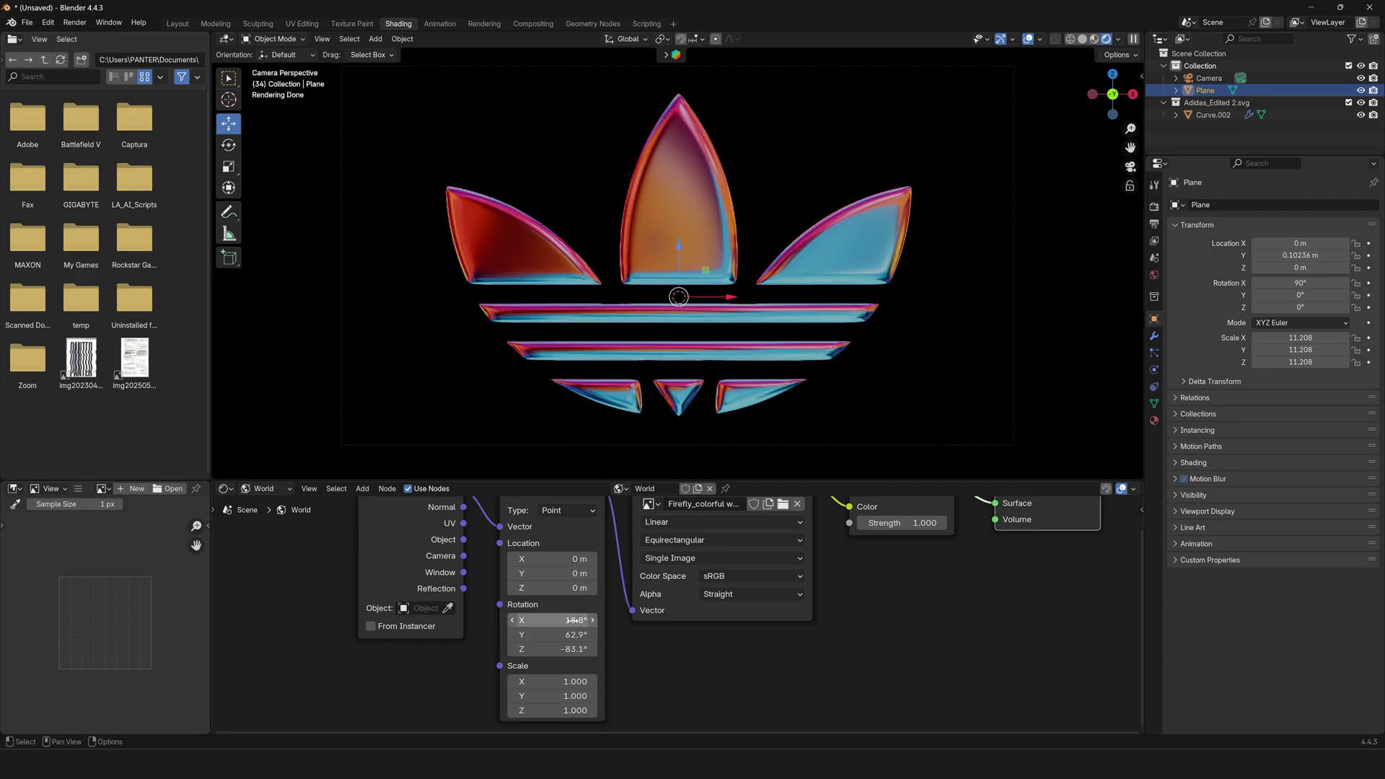
click(879, 662)
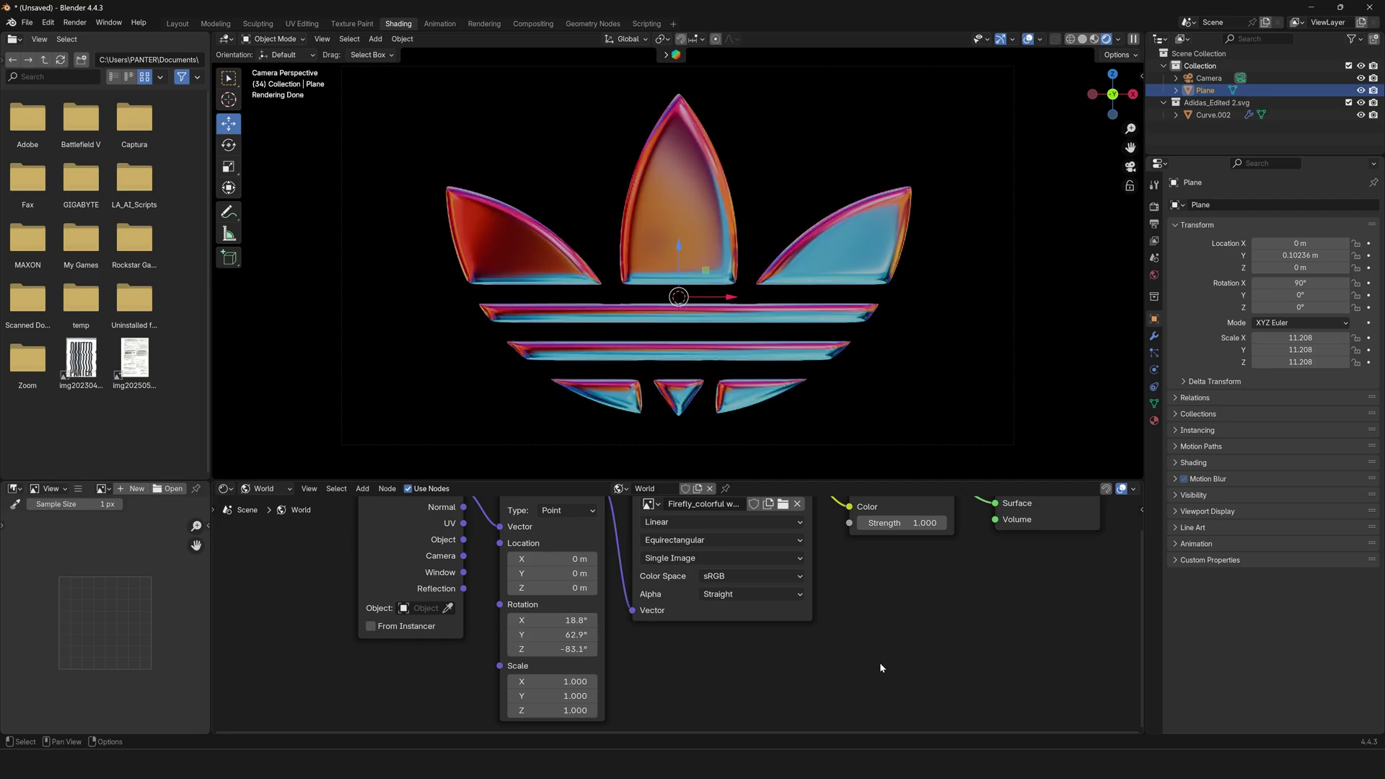